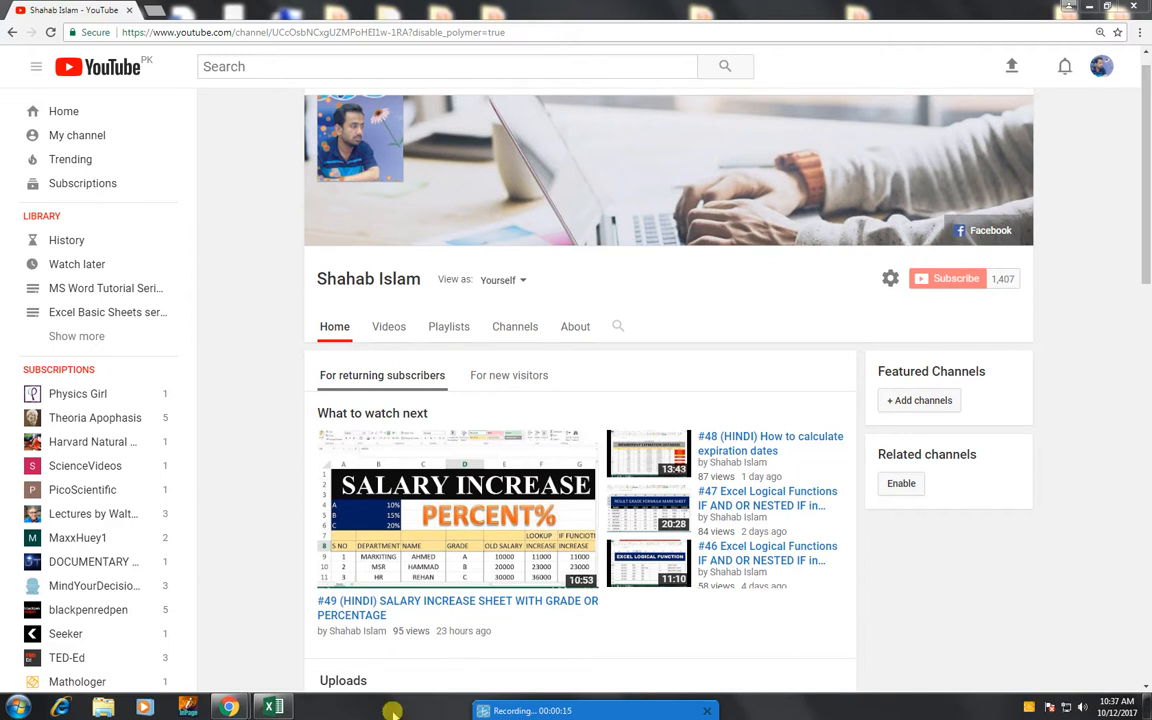
Switch to the blank Excel workbook and merge and center the range A1:I4 for a heading
{"action": "left_click", "coordinate": [274, 707]}
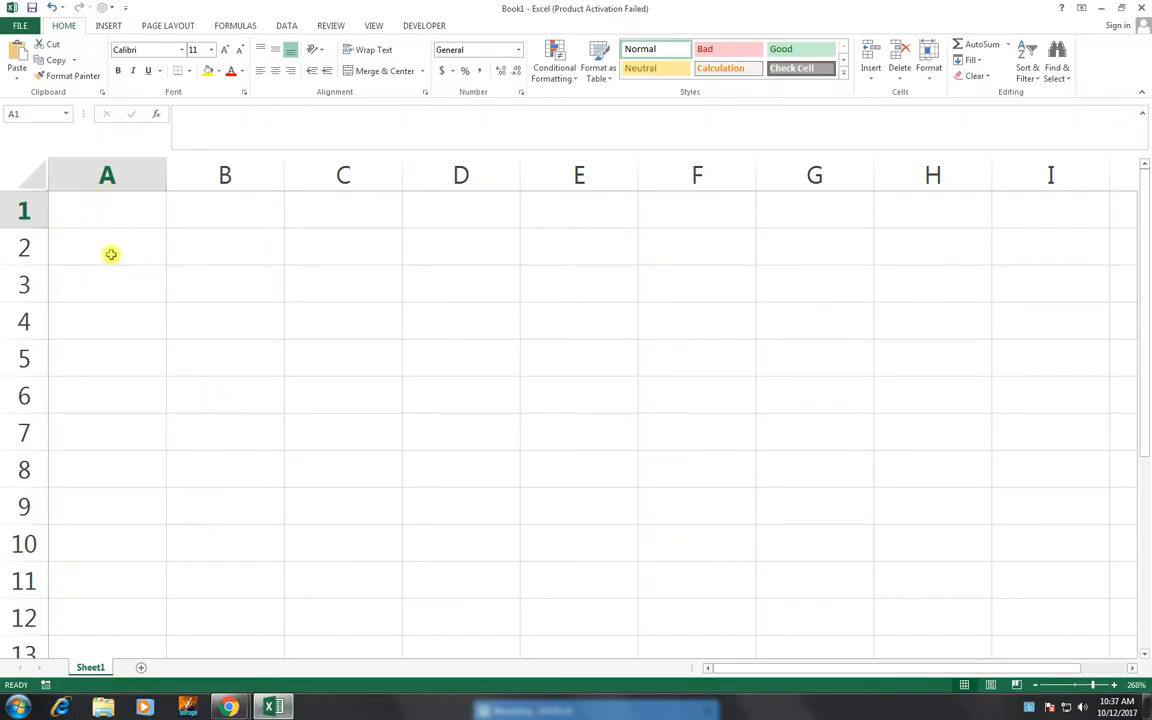
{"action": "left_click_drag", "start_coordinate": [111, 211], "coordinate": [1036, 321]}
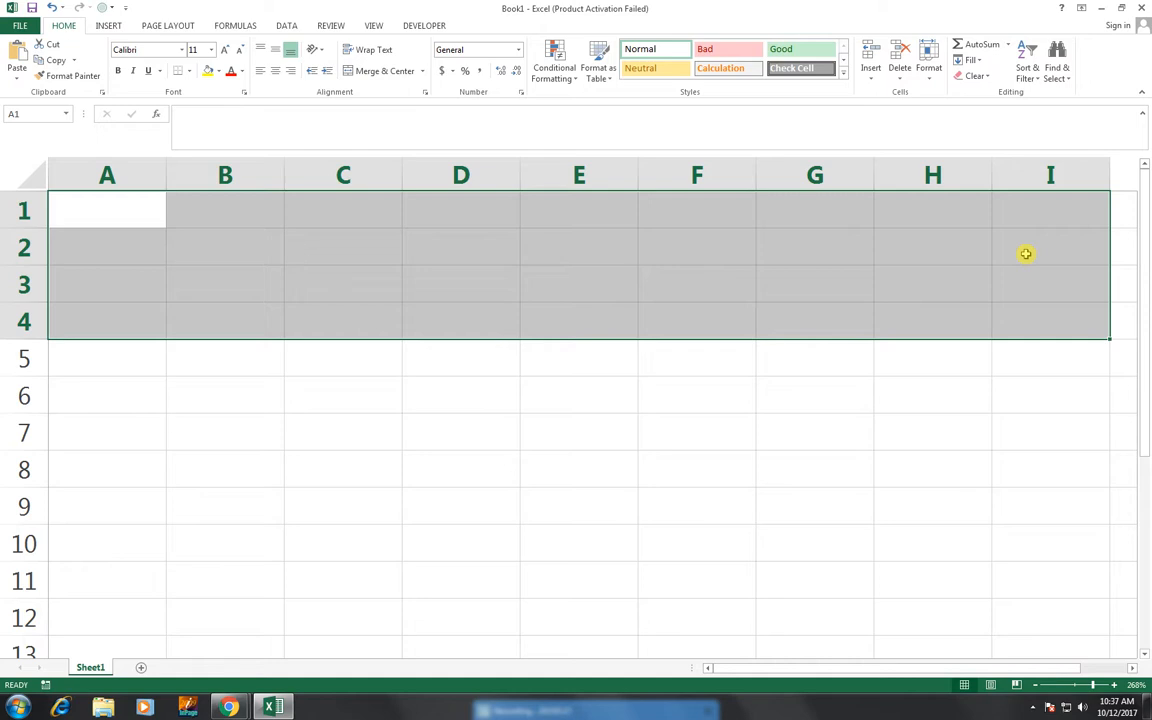
{"action": "left_click", "coordinate": [366, 74]}
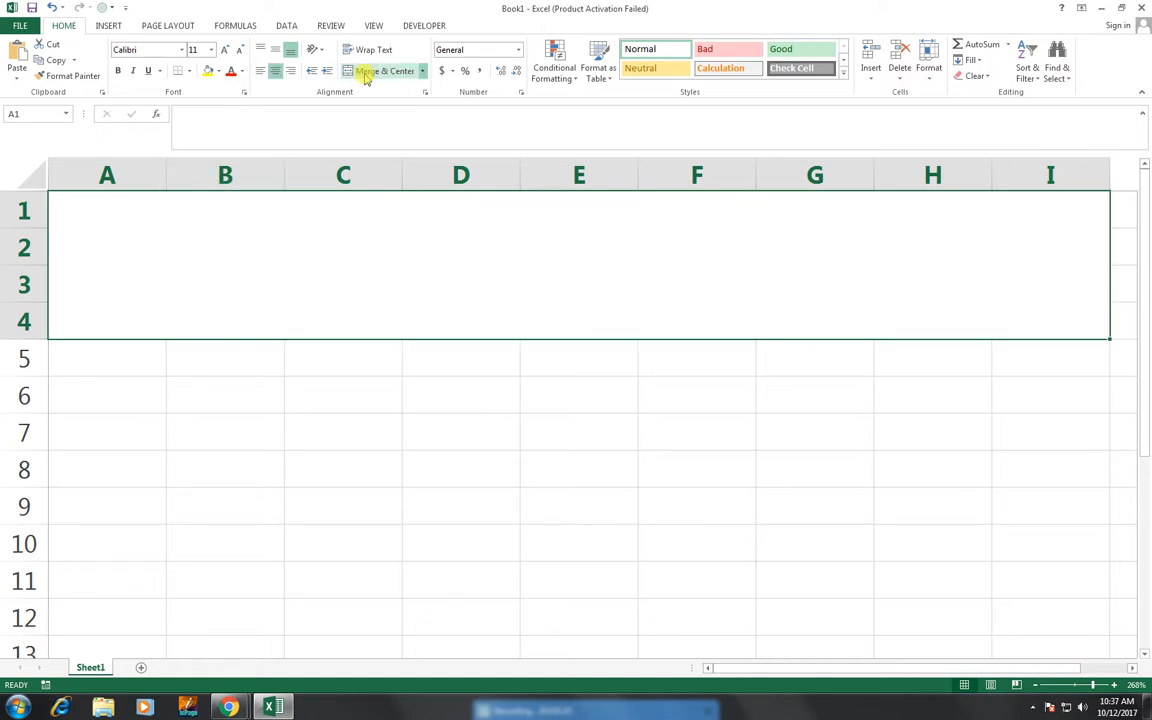
{"action": "type", "text": "e"}
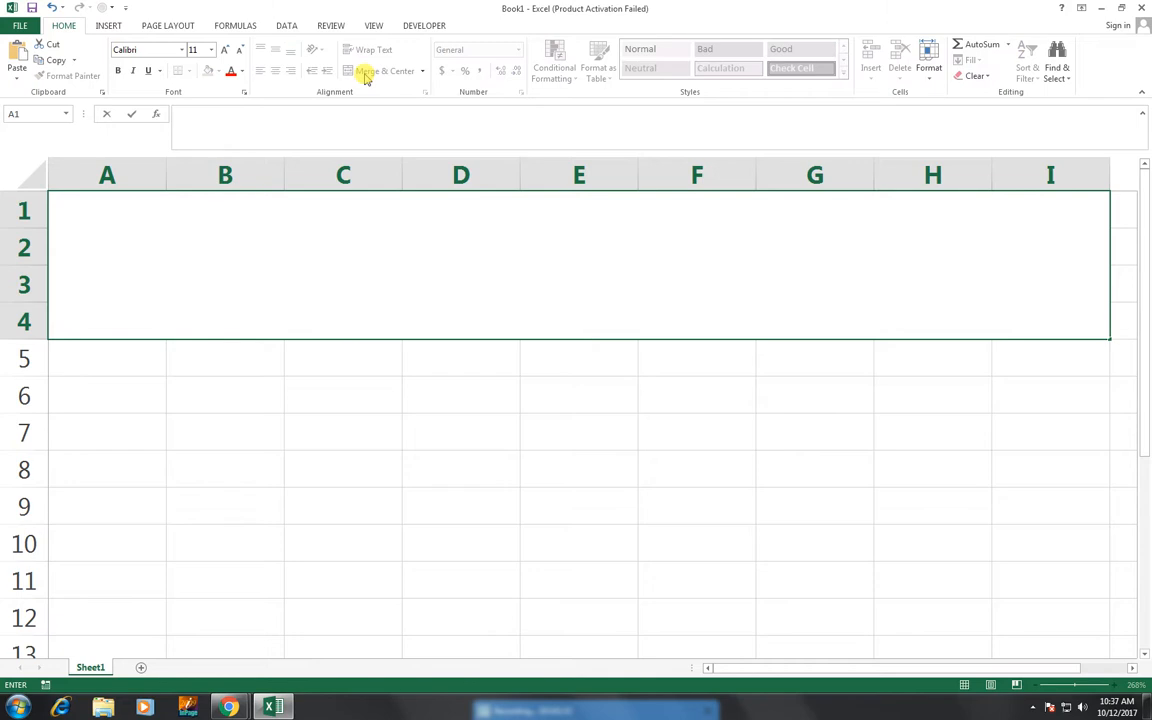
{"action": "type", "text": "payroll"}
{"action": "key", "text": "BackSpace"}
{"action": "key", "text": "BackSpace"}
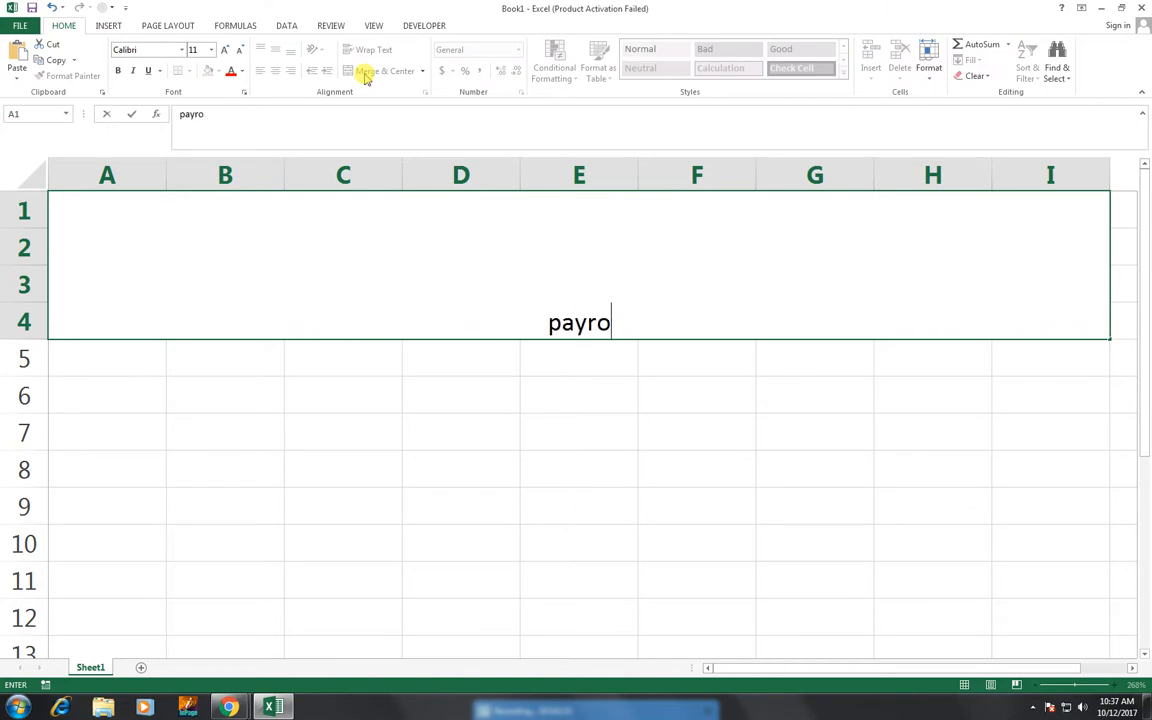
{"action": "key", "text": "BackSpace"}
{"action": "key", "text": "BackSpace"}
{"action": "key", "text": "BackSpace"}
{"action": "key", "text": "BackSpace"}
{"action": "key", "text": "BackSpace"}
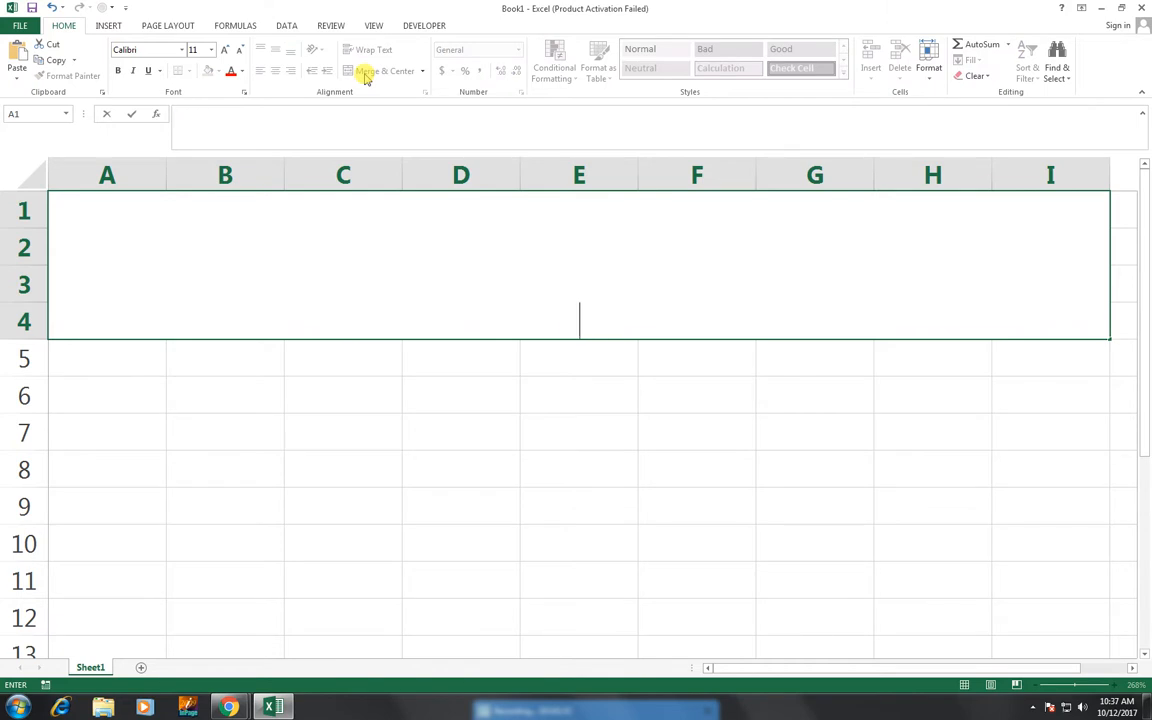
Enter the title PAYROLL OF EMPLOYEES in the merged heading cell and middle-align it vertically
{"action": "type", "text": "PAYROLL"}
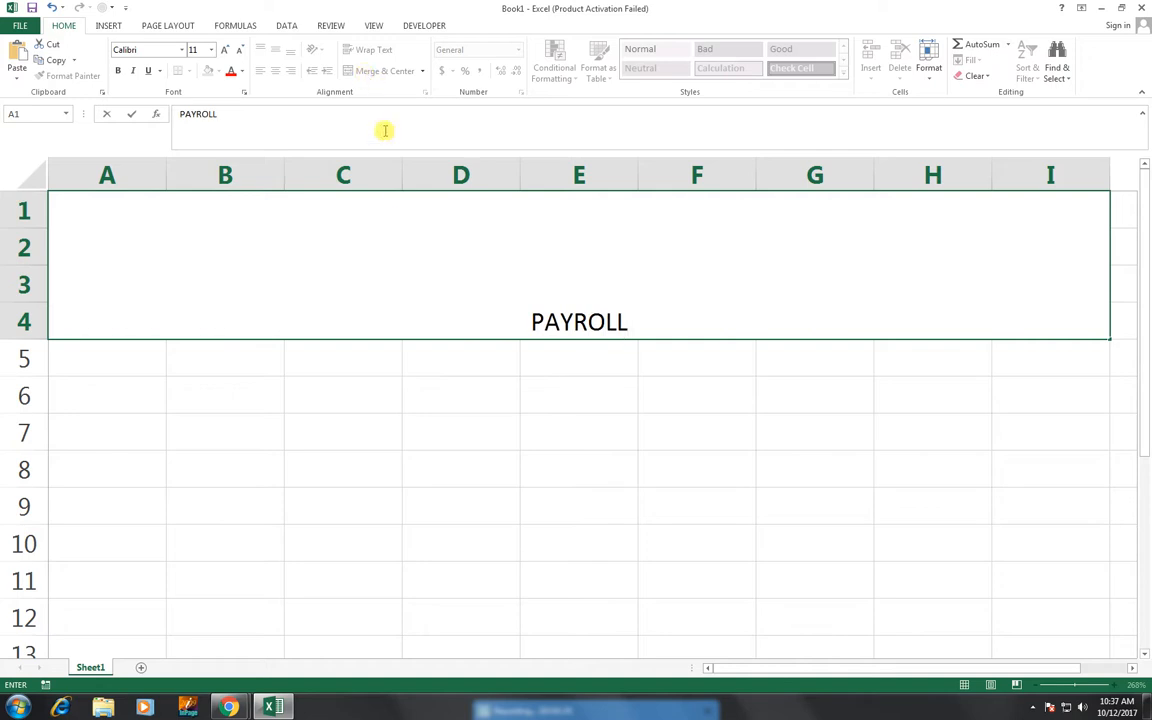
{"action": "type", "text": " O"}
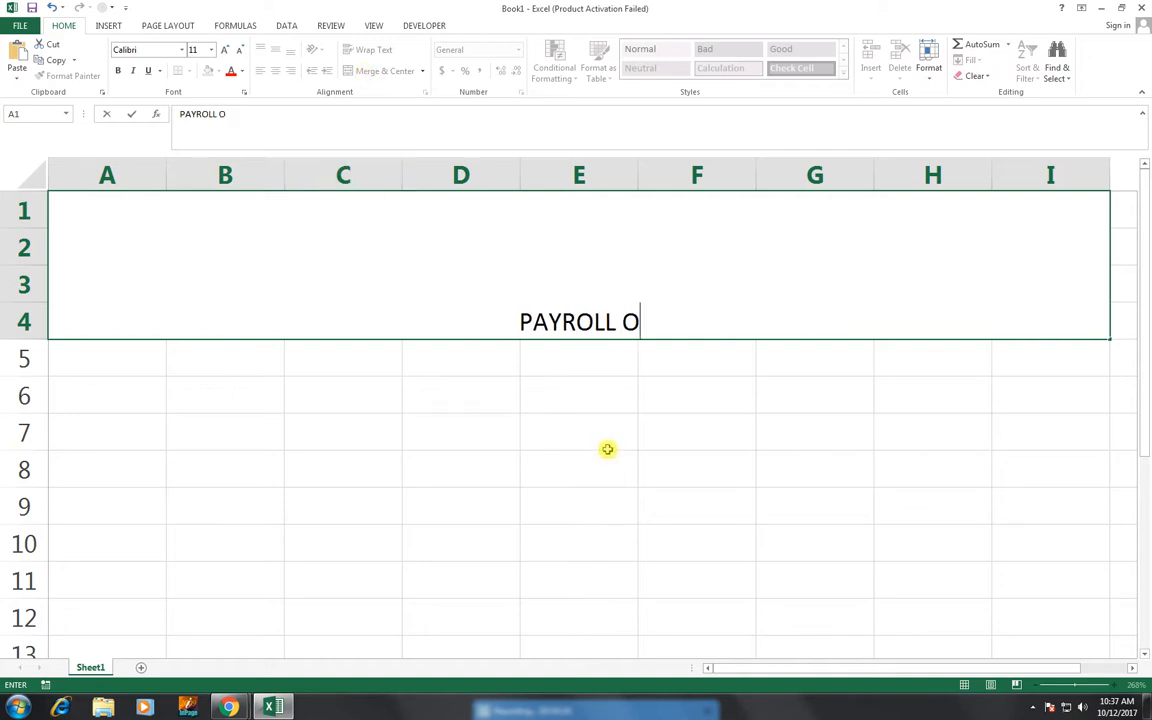
{"action": "type", "text": "F EMPL"}
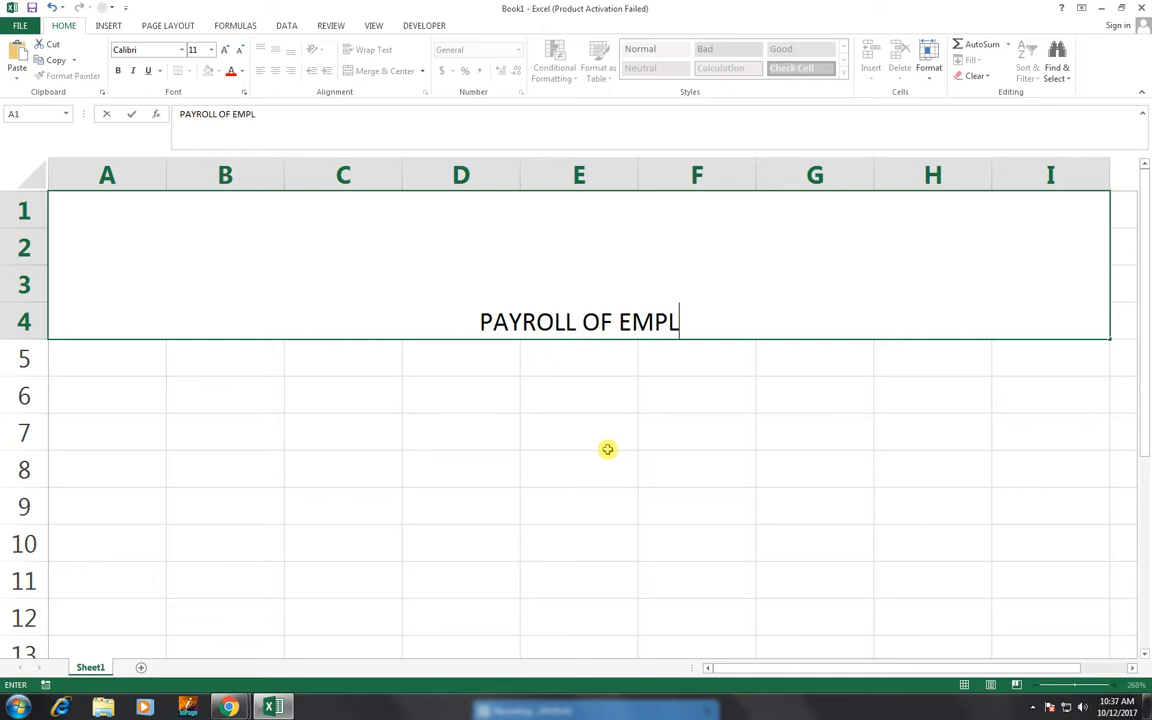
{"action": "type", "text": "OYEES"}
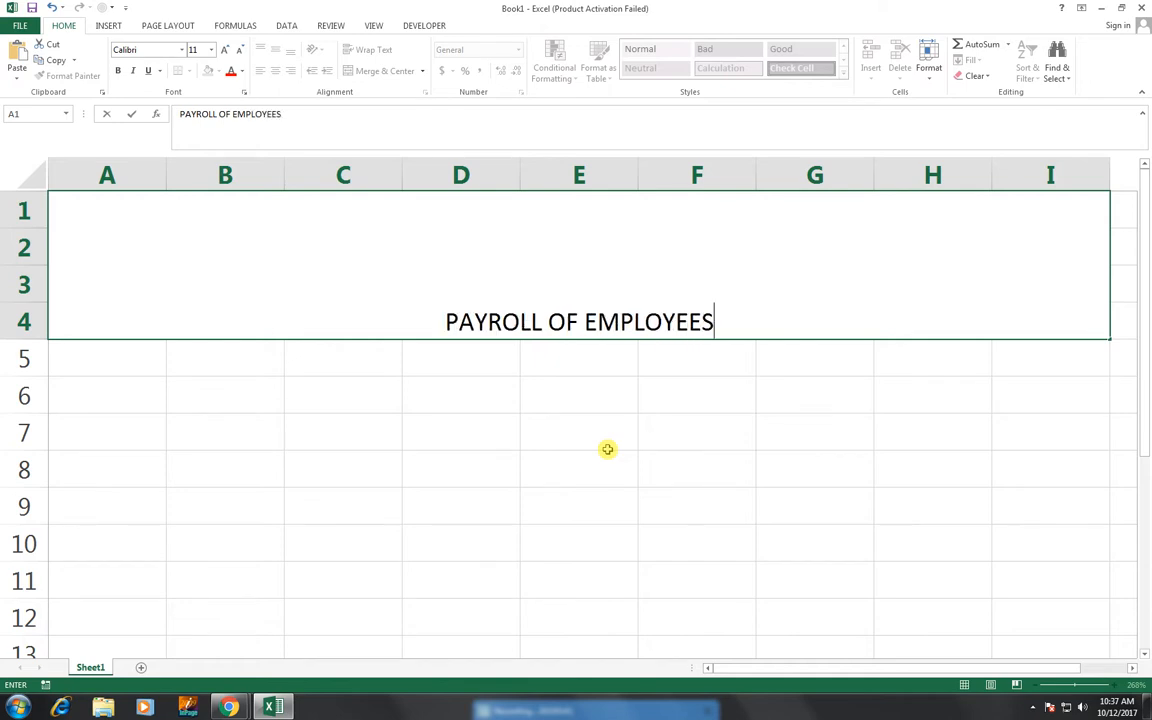
{"action": "left_click", "coordinate": [646, 406]}
{"action": "left_click", "coordinate": [496, 177]}
{"action": "left_click", "coordinate": [502, 252]}
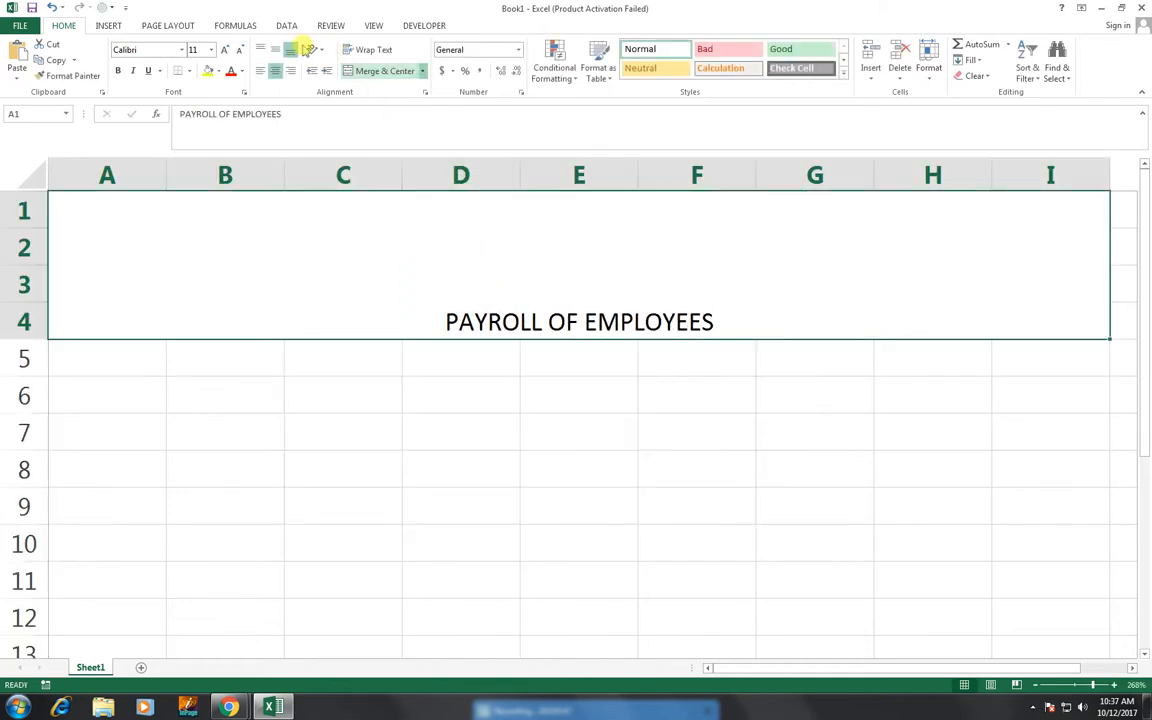
{"action": "left_click", "coordinate": [272, 51]}
Enlarge the title to font size 36 and apply outside borders to the merged heading cell
{"action": "left_click", "coordinate": [229, 50]}
{"action": "left_click", "coordinate": [229, 50]}
{"action": "left_click", "coordinate": [229, 50]}
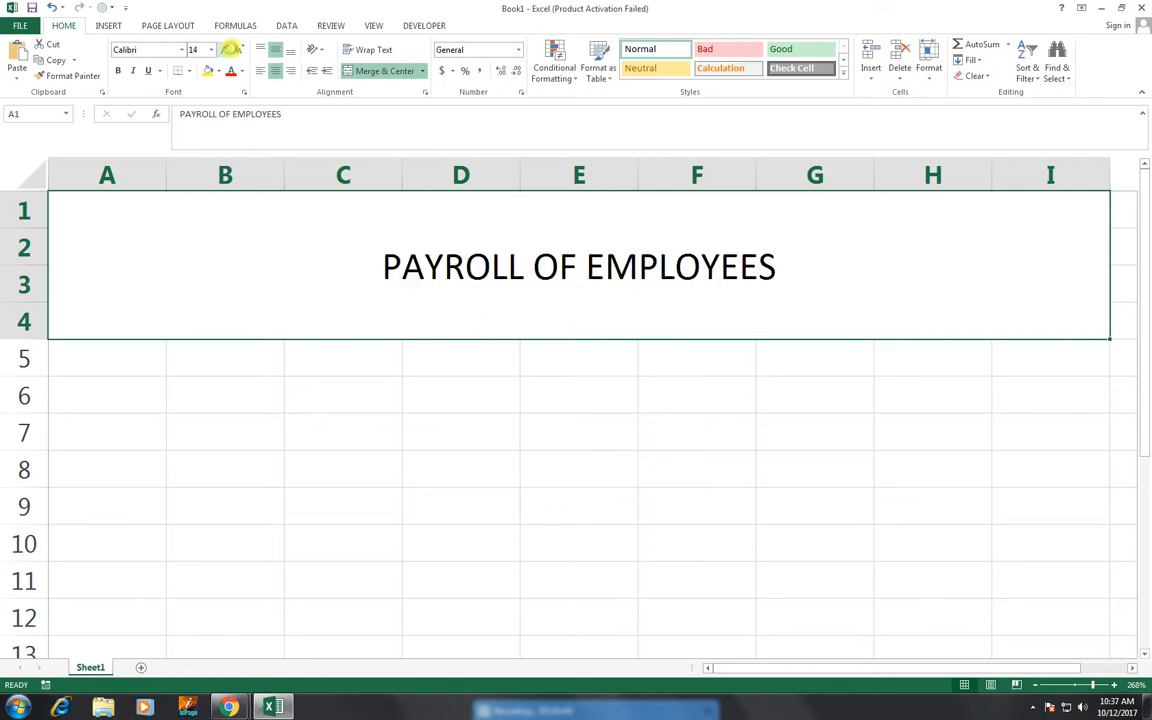
{"action": "left_click", "coordinate": [229, 50]}
{"action": "left_click", "coordinate": [229, 50]}
{"action": "left_click", "coordinate": [229, 50]}
{"action": "left_click", "coordinate": [229, 50]}
{"action": "left_click", "coordinate": [229, 50]}
{"action": "left_click", "coordinate": [229, 50]}
{"action": "left_click", "coordinate": [229, 50]}
{"action": "left_click", "coordinate": [229, 50]}
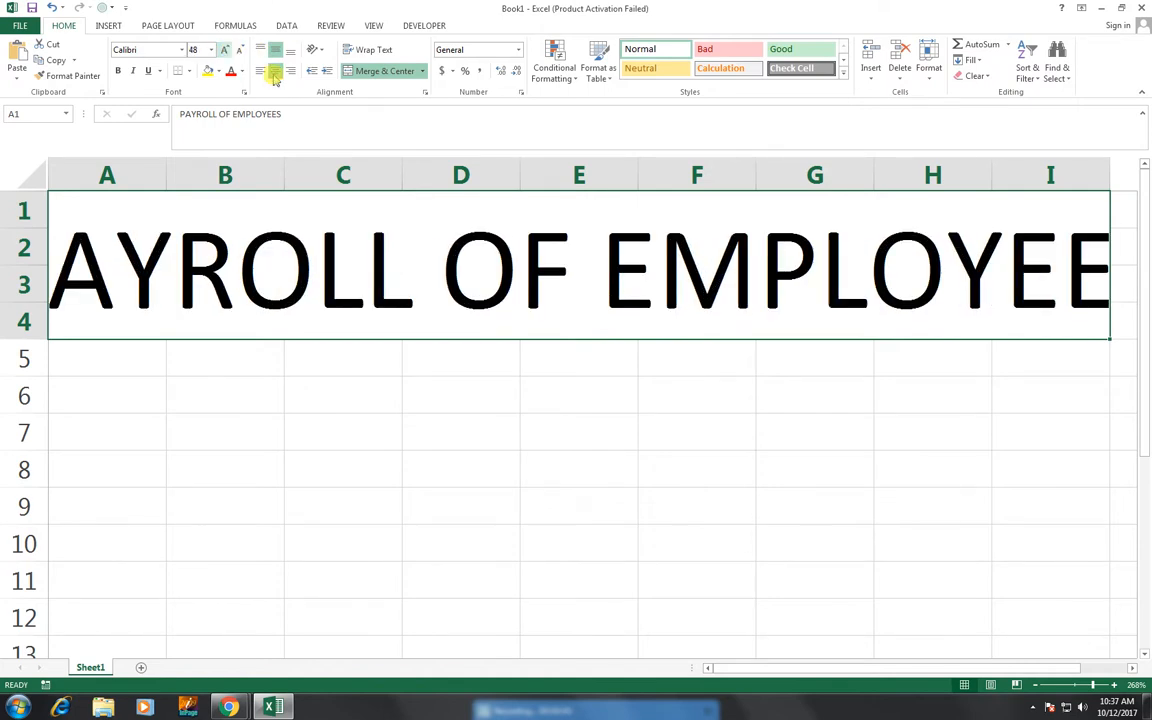
{"action": "left_click", "coordinate": [239, 50]}
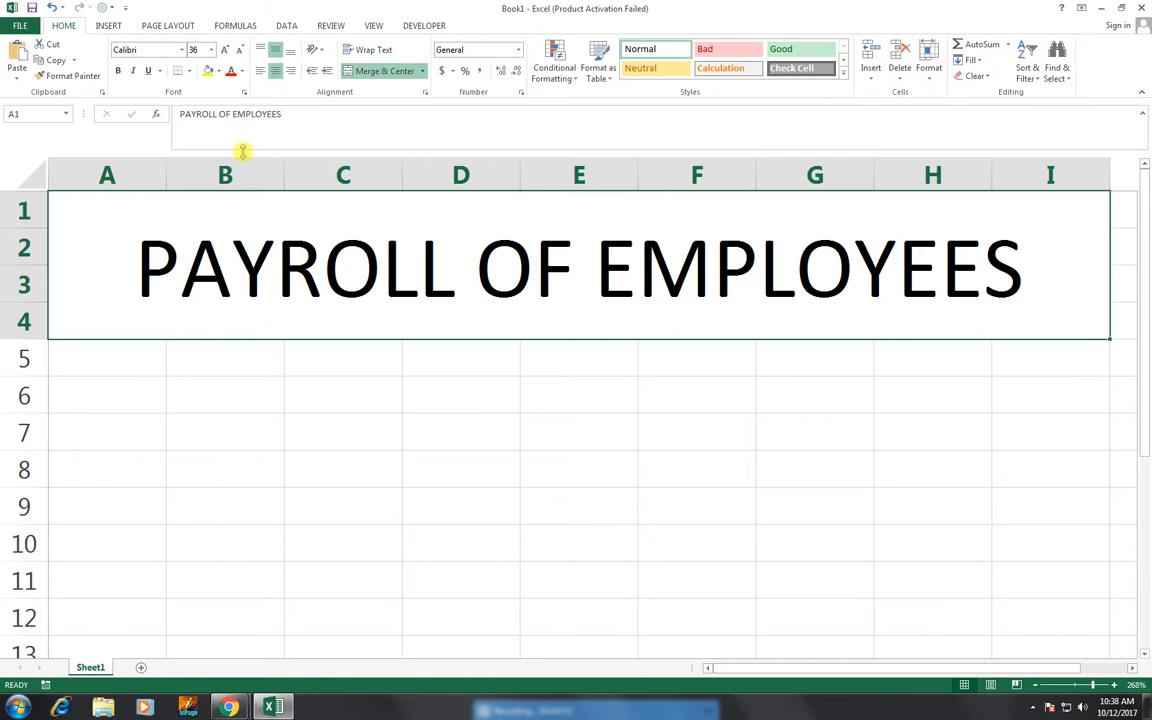
{"action": "left_click", "coordinate": [189, 71]}
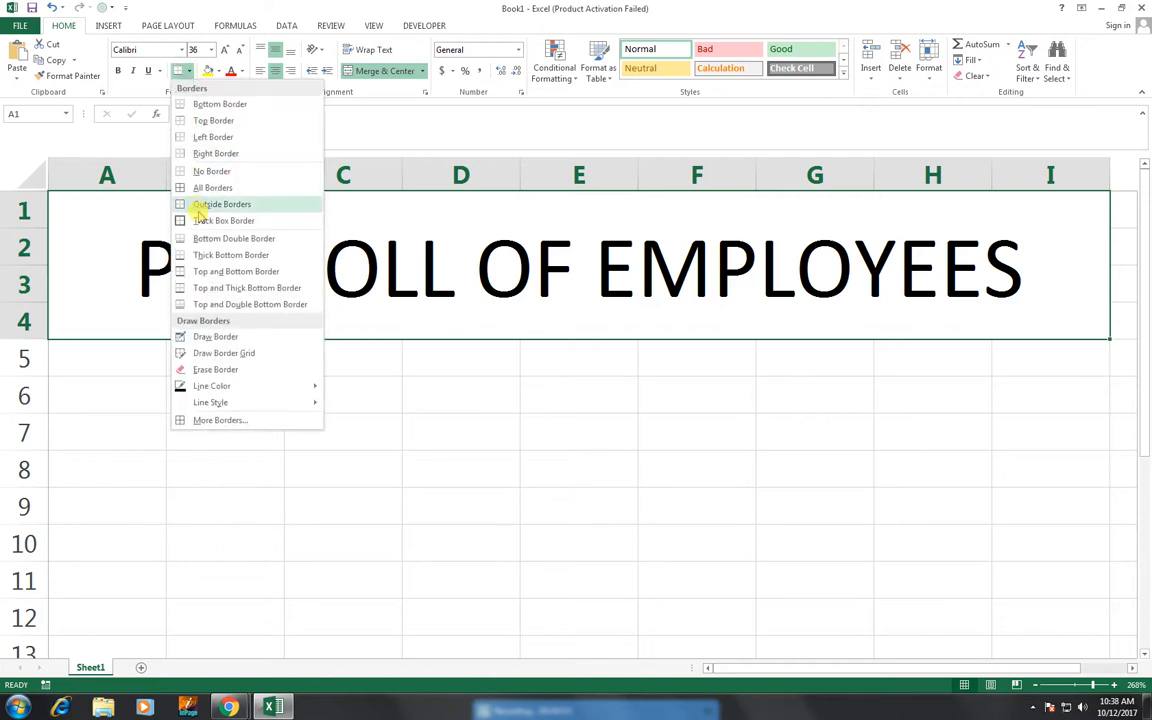
{"action": "left_click", "coordinate": [178, 206]}
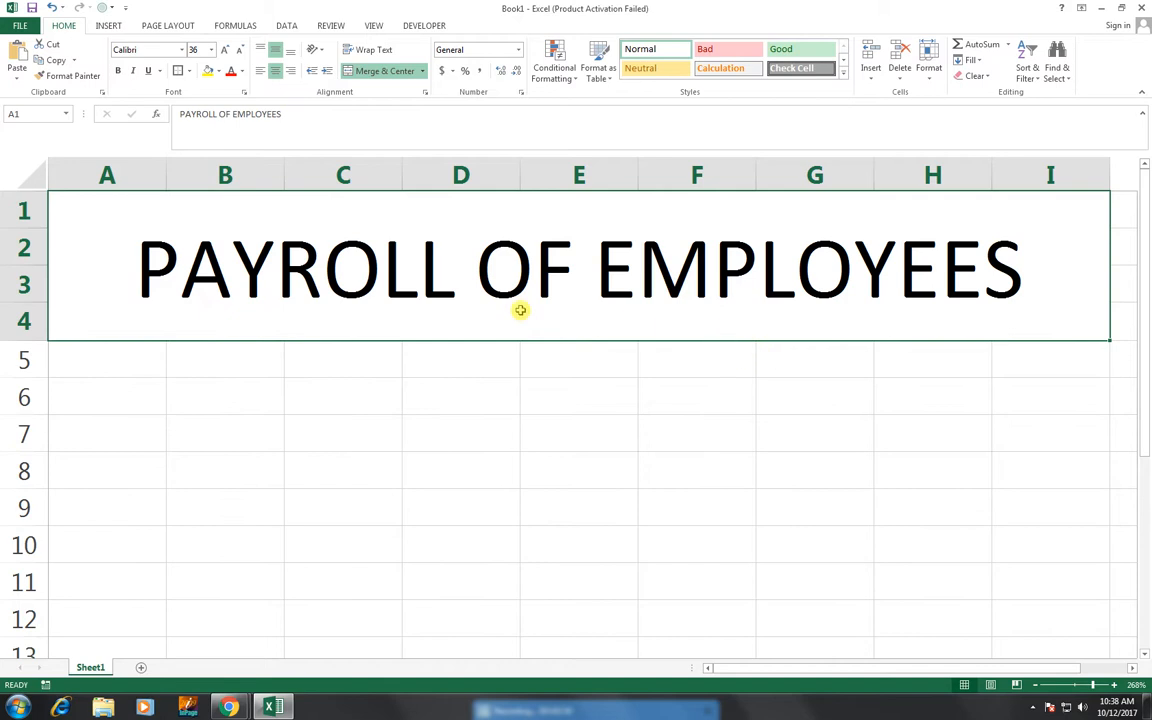
{"action": "left_click", "coordinate": [112, 373]}
{"action": "double_click", "coordinate": [112, 373]}
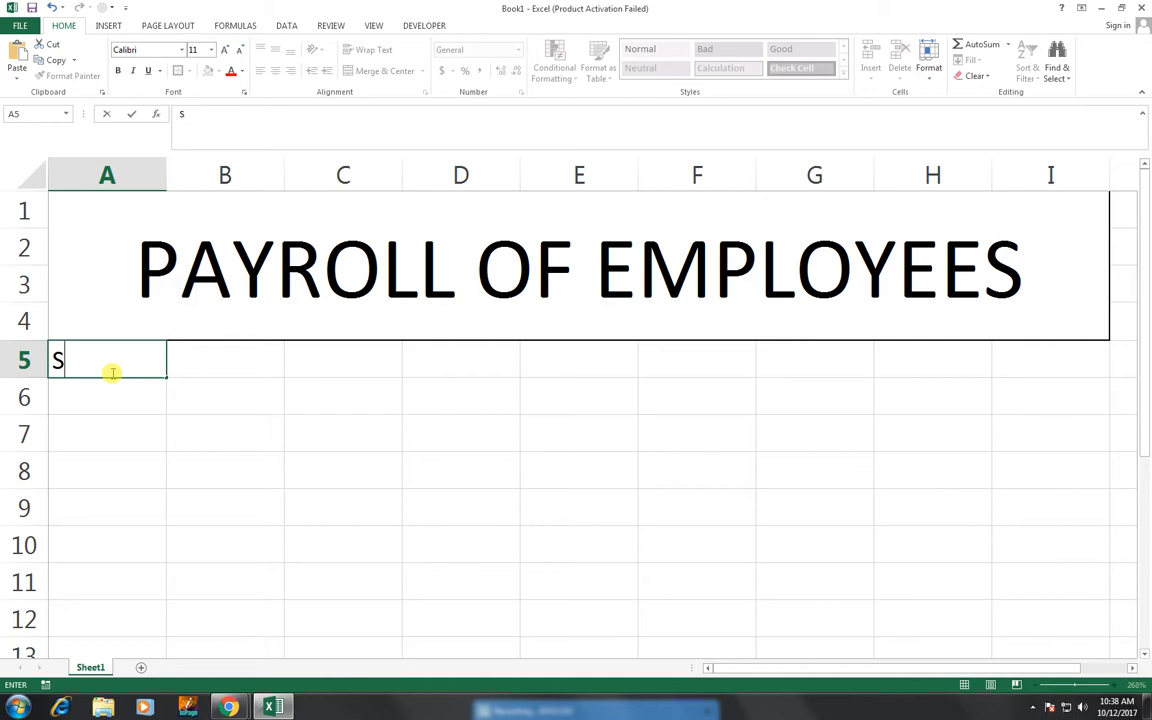
{"action": "type", "text": "Sr no"}
{"action": "key", "text": "Tab"}
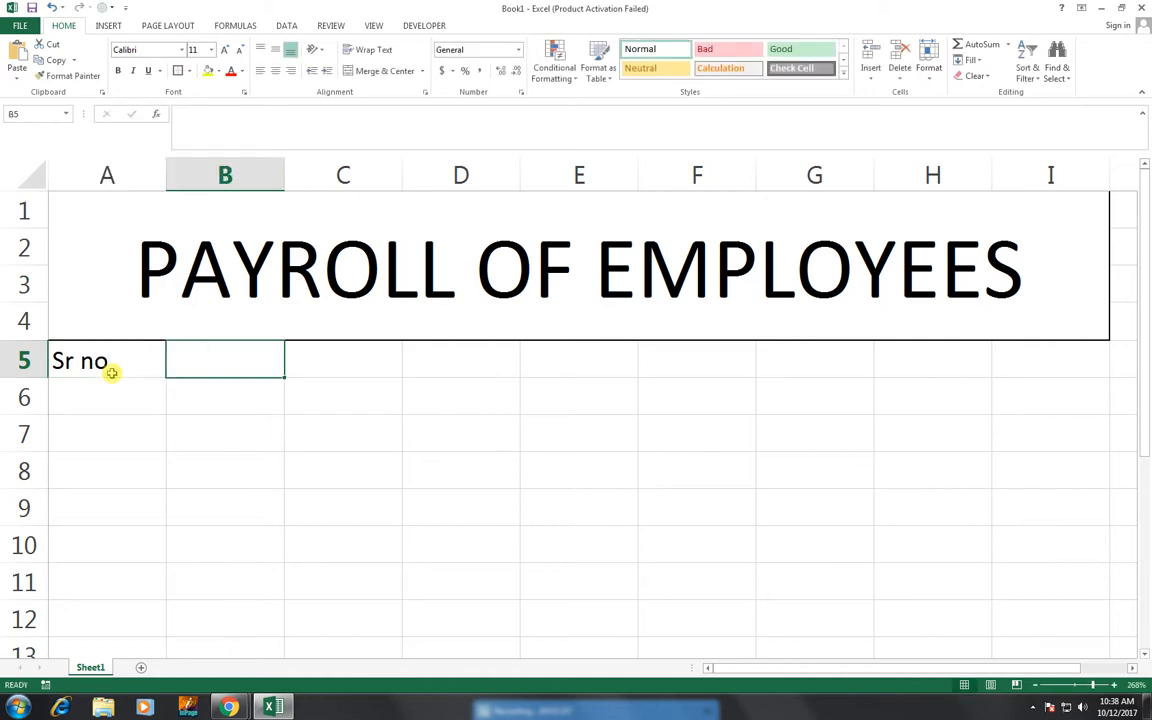
{"action": "type", "text": "M"}
{"action": "key", "text": "BackSpace"}
{"action": "type", "text": "NAm"}
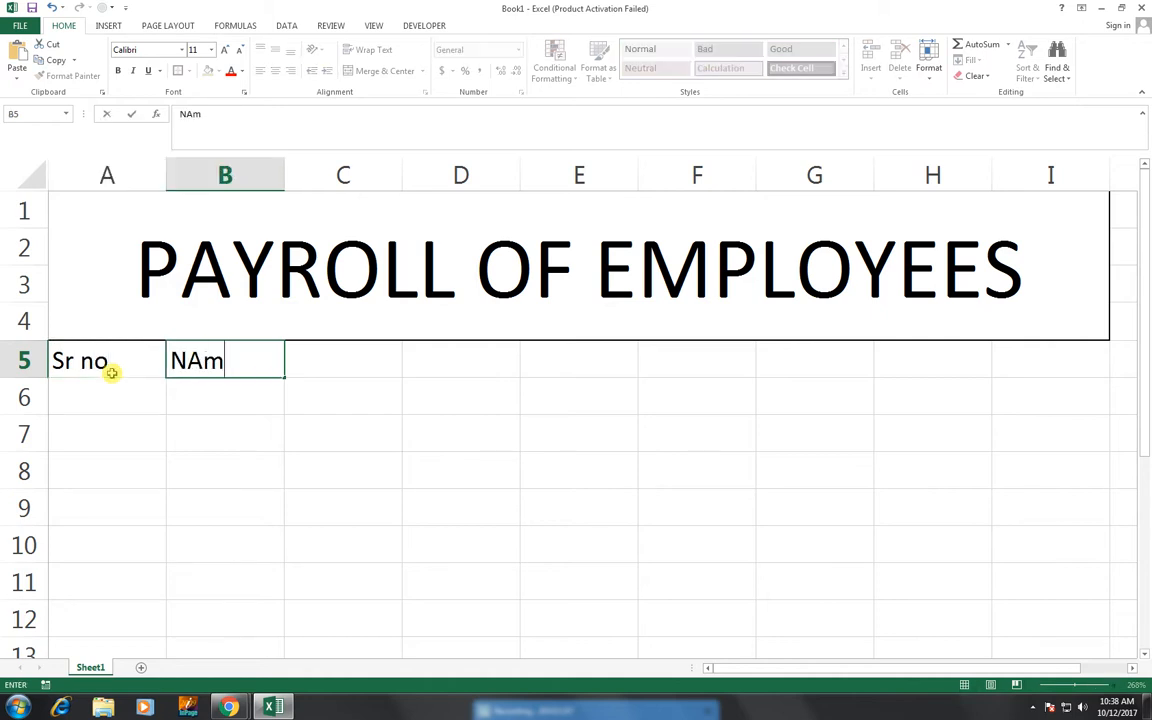
{"action": "key", "text": "BackSpace"}
{"action": "key", "text": "BackSpace"}
Enter the column headers S NO in A5 and NAME in B5
{"action": "left_click", "coordinate": [112, 373]}
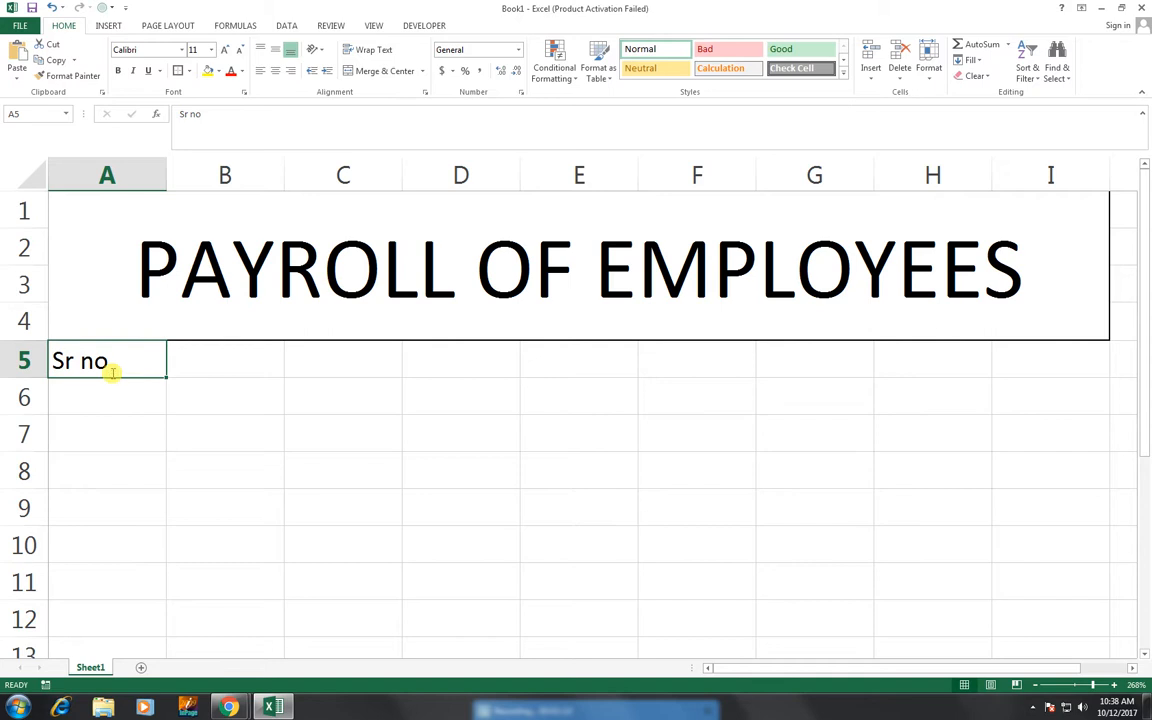
{"action": "type", "text": "s no"}
{"action": "key", "text": "BackSpace"}
{"action": "key", "text": "BackSpace"}
{"action": "key", "text": "BackSpace"}
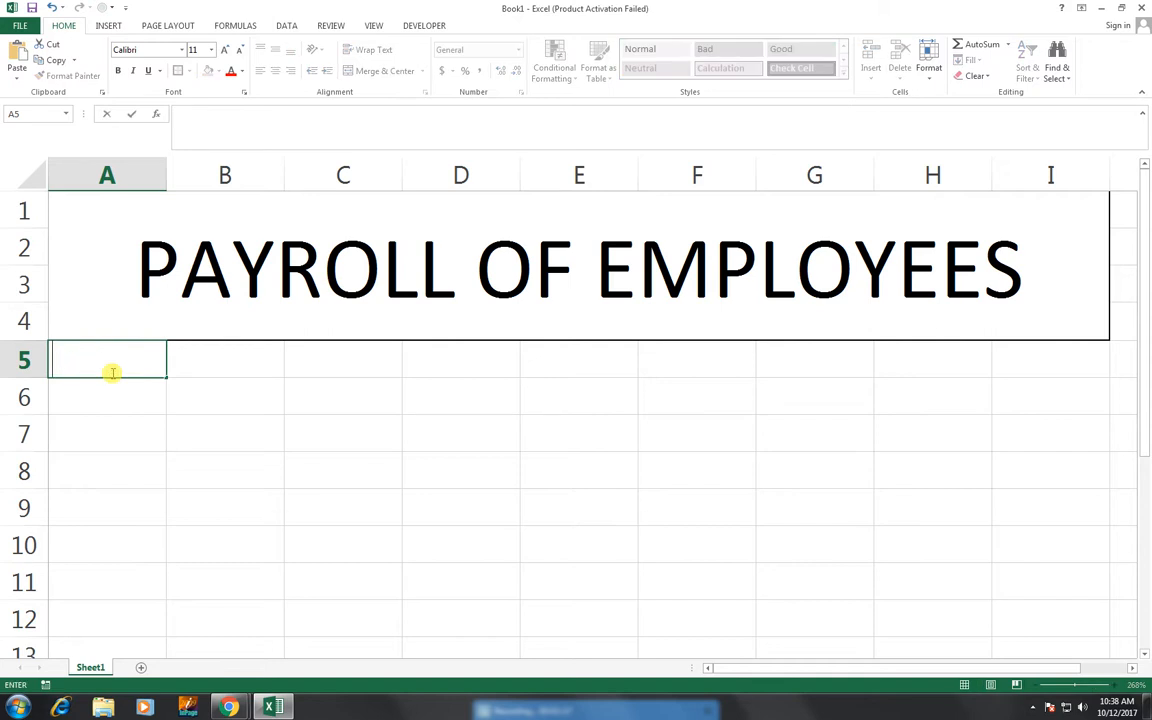
{"action": "type", "text": "S NO"}
{"action": "key", "text": "Tab"}
{"action": "type", "text": "BNA"}
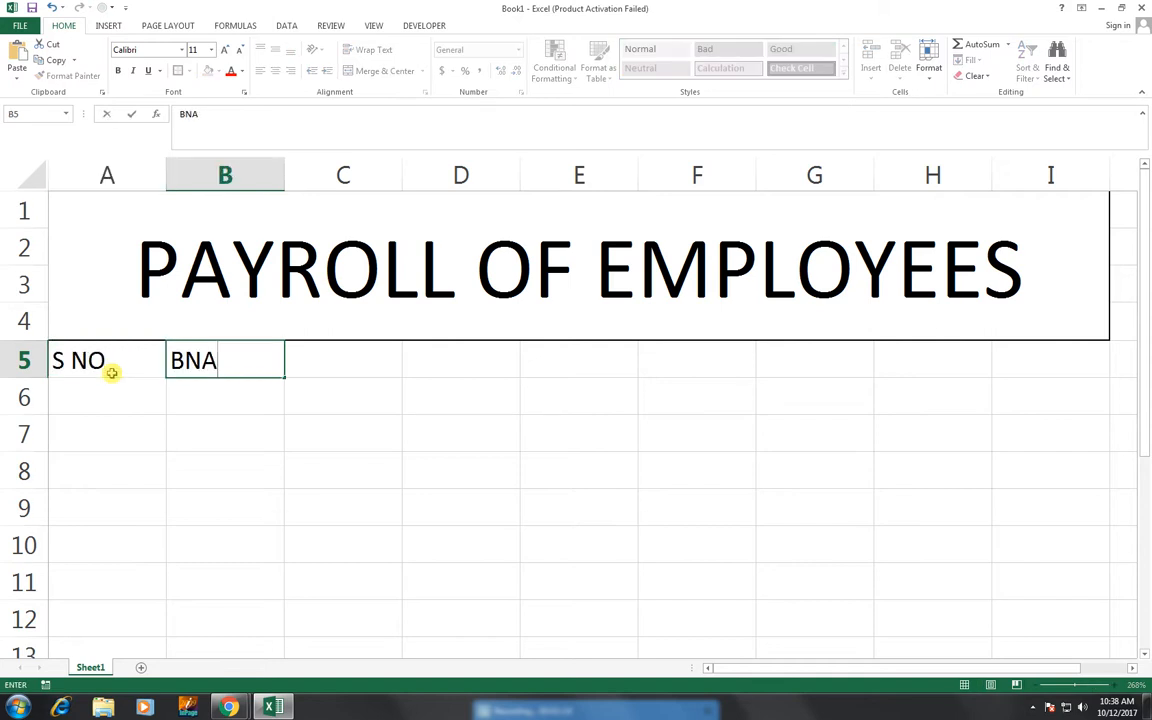
{"action": "key", "text": "BackSpace"}
{"action": "key", "text": "BackSpace"}
{"action": "key", "text": "BackSpace"}
{"action": "type", "text": "NAME"}
{"action": "key", "text": "Tab"}
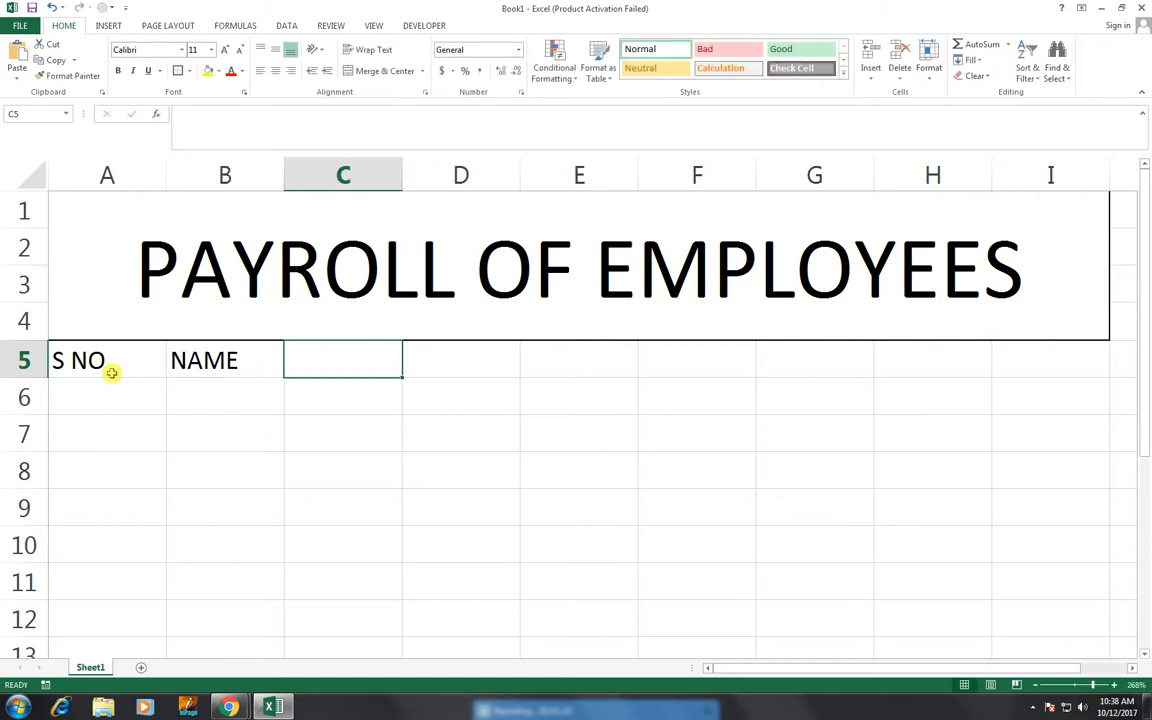
Enter the headers BASIC SALARY, MEDICAL ALLOWNCE and HOUSE RENT in cells C5, D5 and E5
{"action": "type", "text": "BASIC SA"}
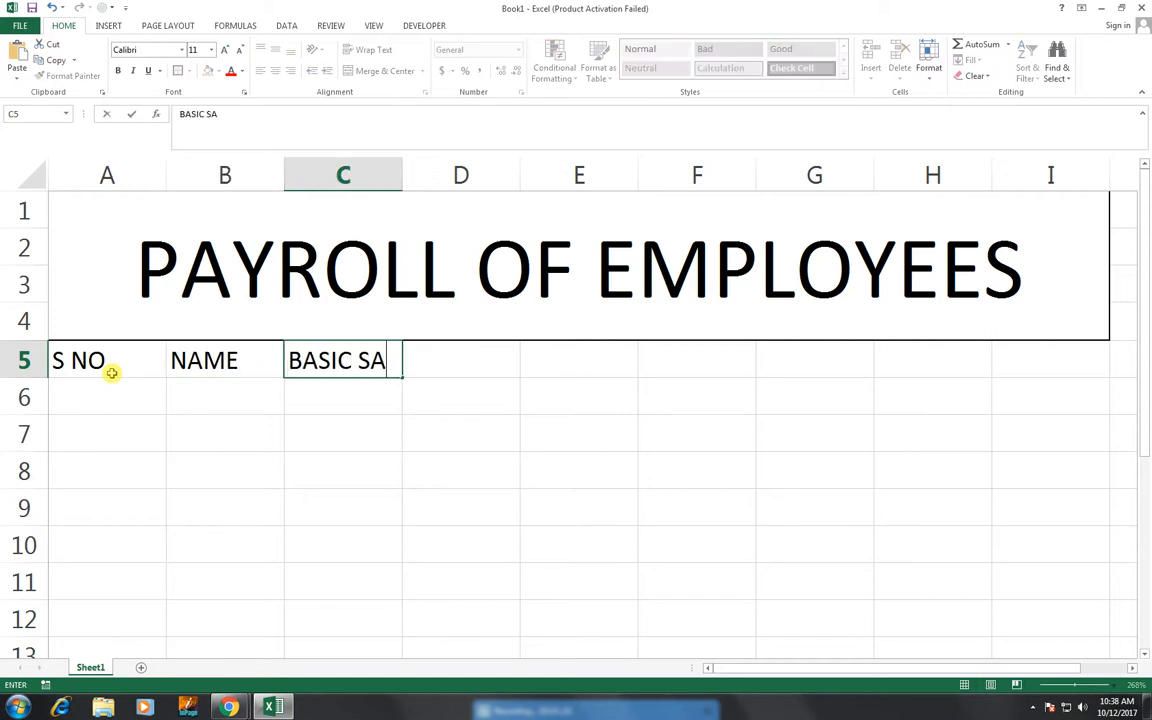
{"action": "type", "text": "LARY"}
{"action": "key", "text": "Tab"}
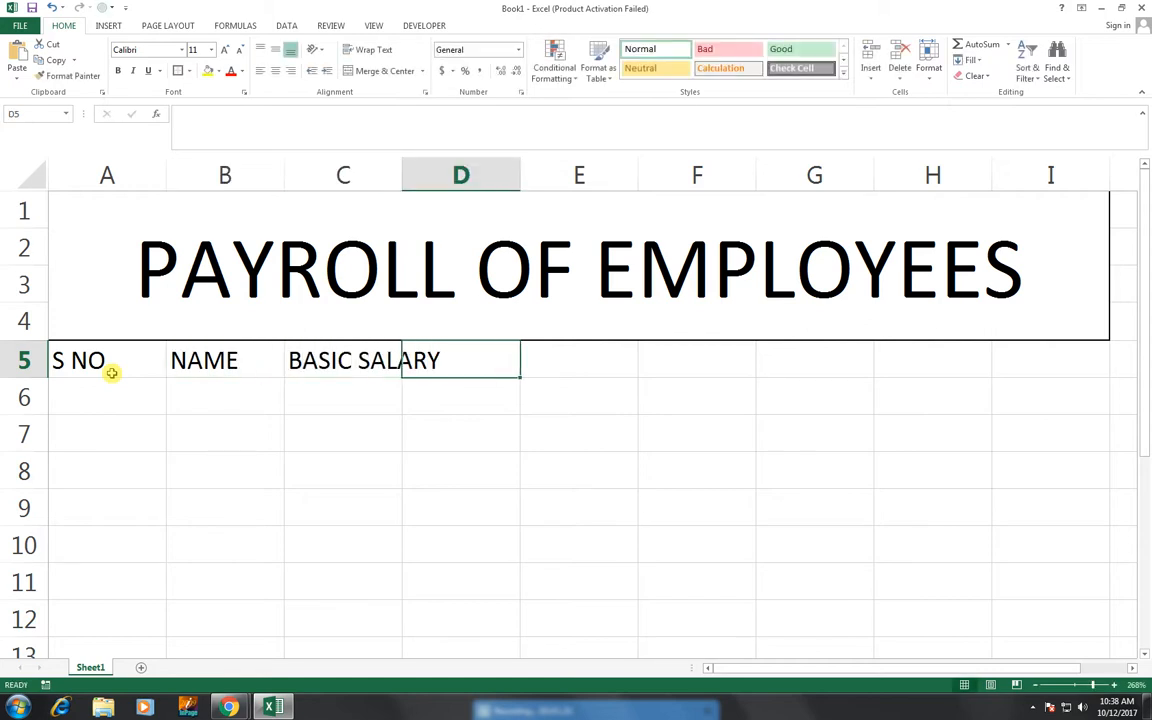
{"action": "type", "text": "MEDICAL "}
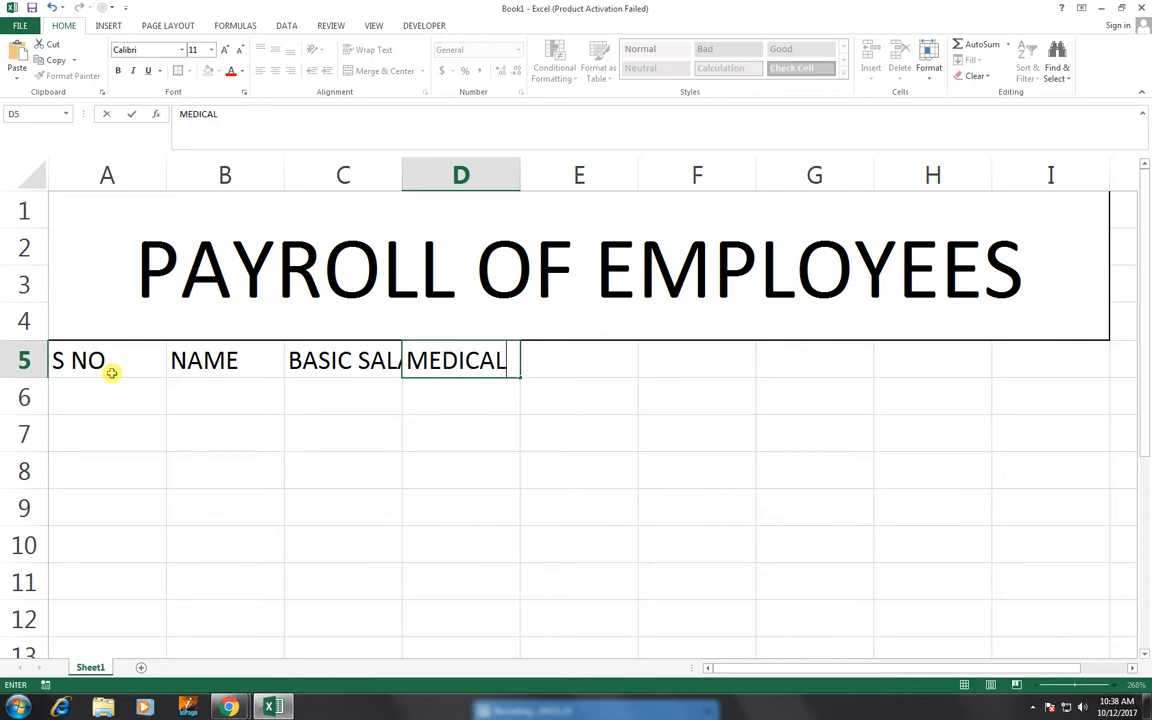
{"action": "type", "text": "ALLOWN"}
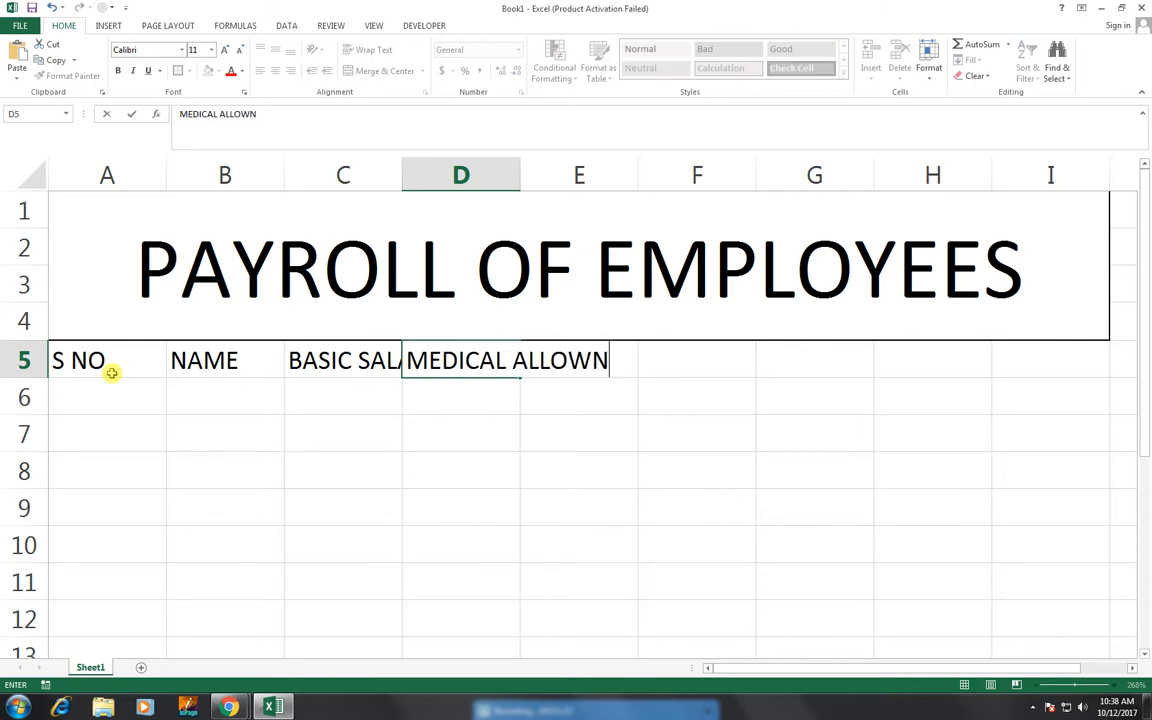
{"action": "type", "text": "CE"}
{"action": "key", "text": "Tab"}
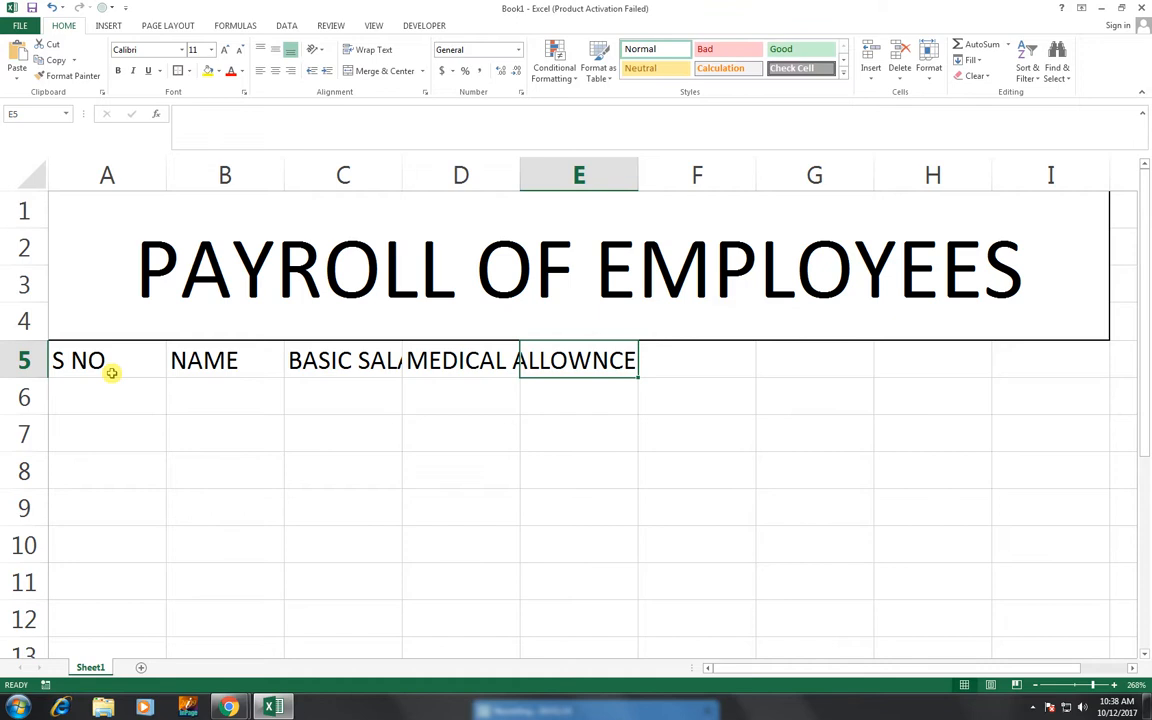
{"action": "type", "text": "HOUSE RE"}
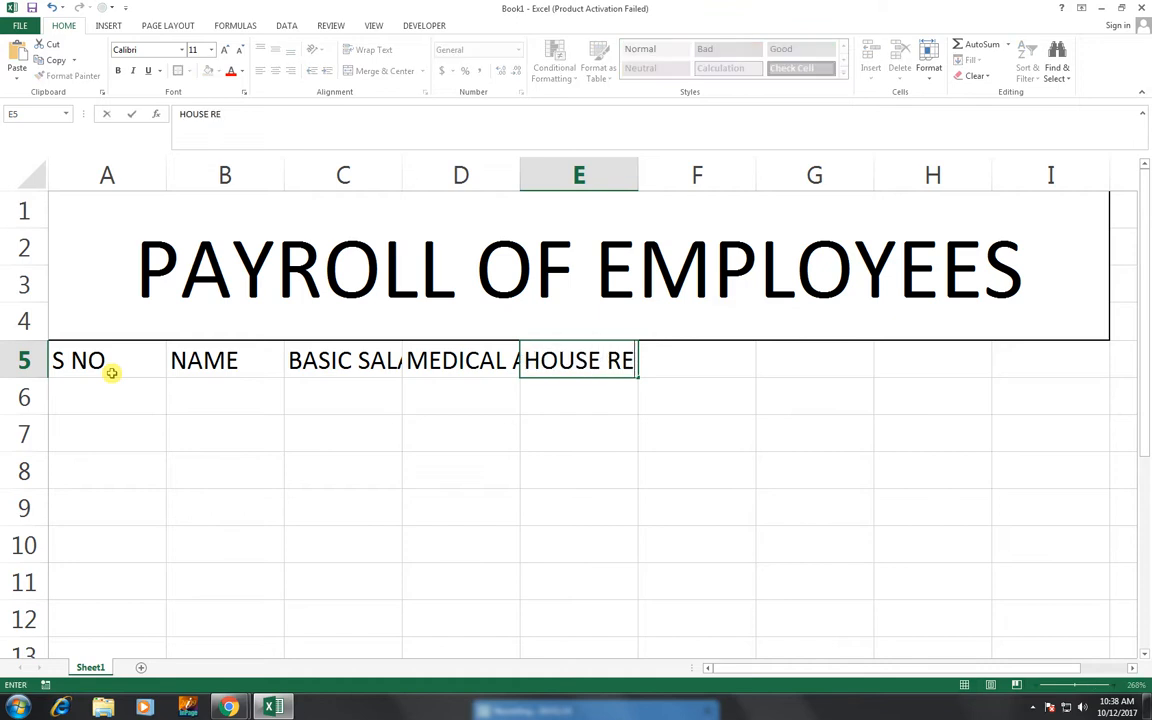
{"action": "type", "text": "NT"}
{"action": "key", "text": "Tab"}
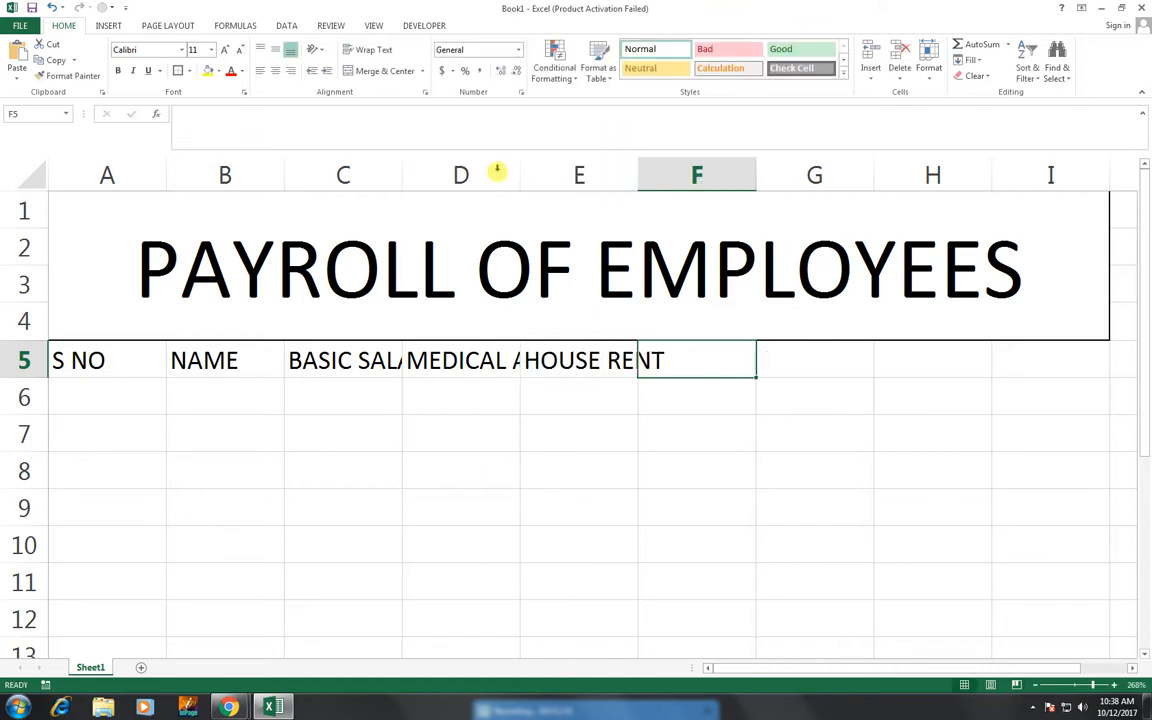
Autofit the widths of columns C, D and E to their headers and make row 5 slightly taller
{"action": "double_click", "coordinate": [519, 172]}
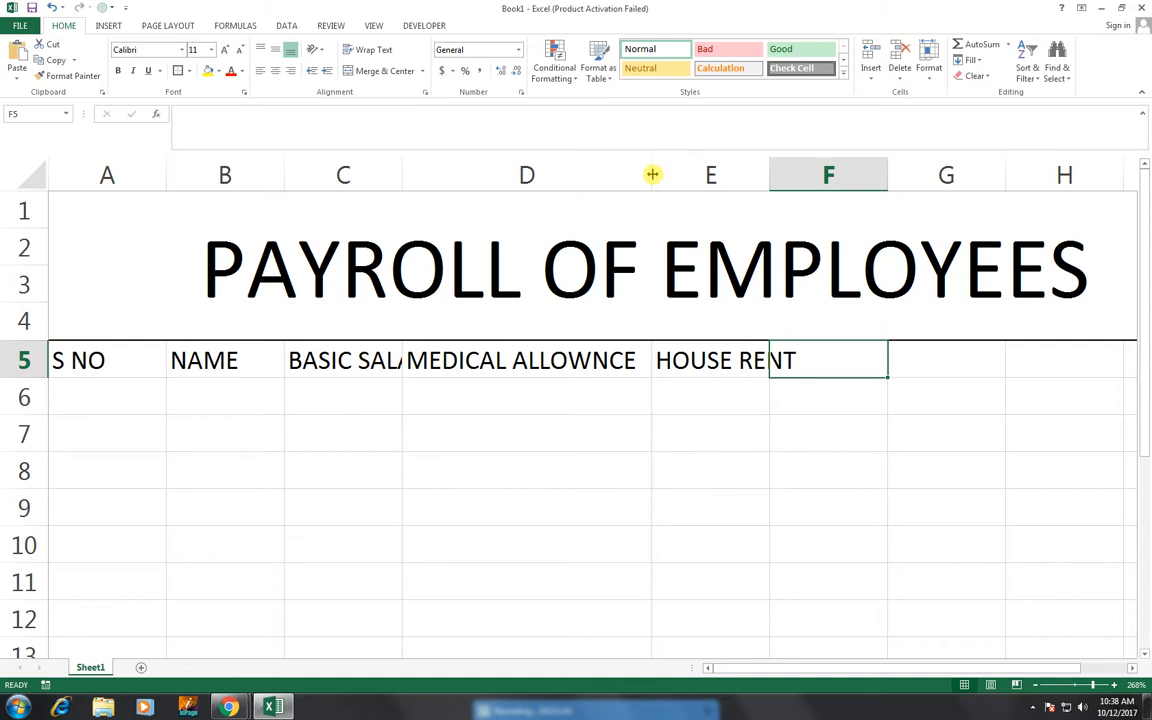
{"action": "double_click", "coordinate": [770, 174]}
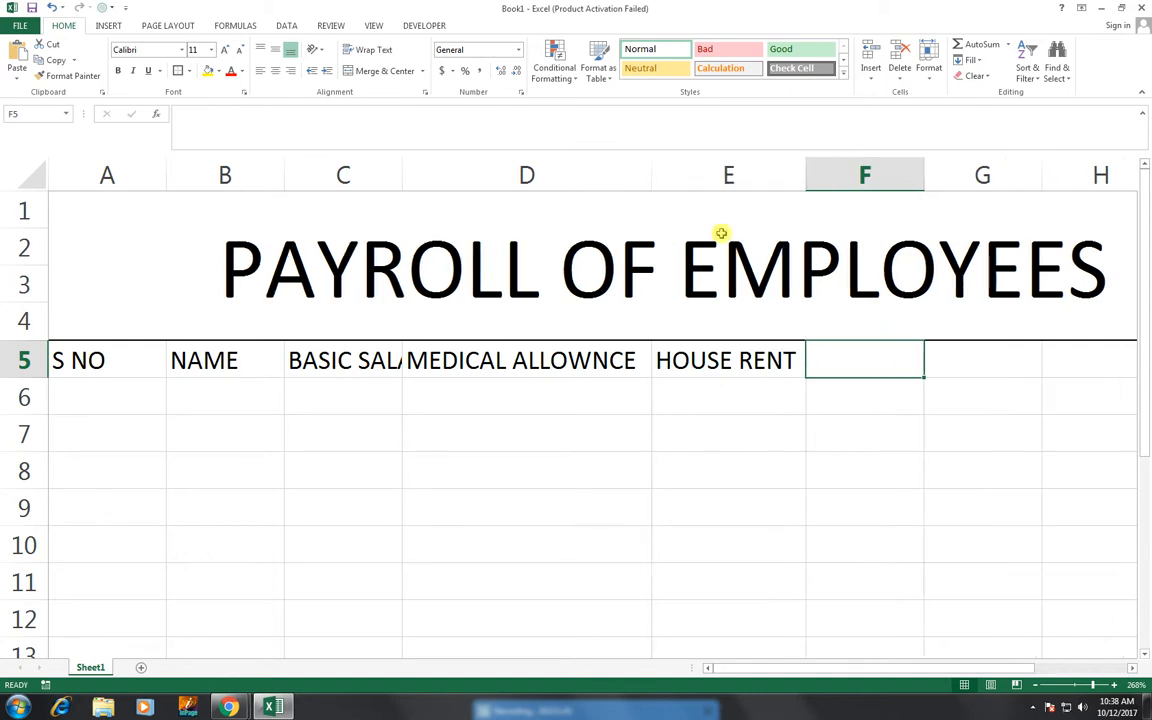
{"action": "double_click", "coordinate": [403, 174]}
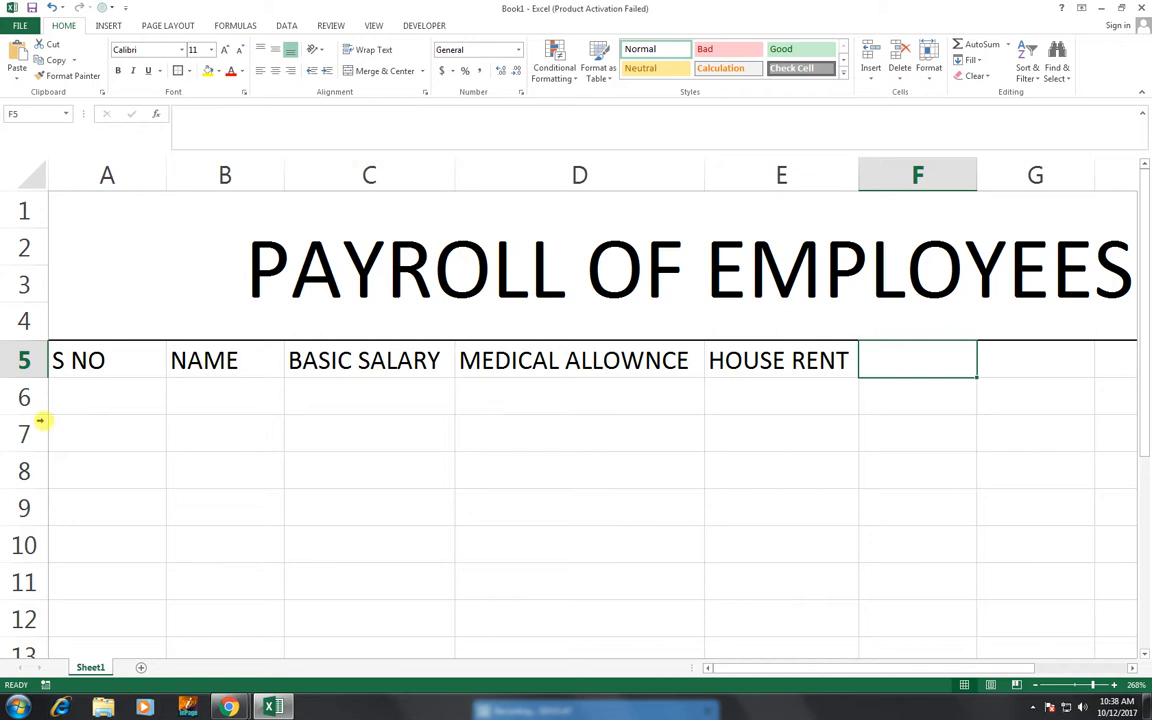
{"action": "left_click_drag", "start_coordinate": [30, 378], "coordinate": [29, 381]}
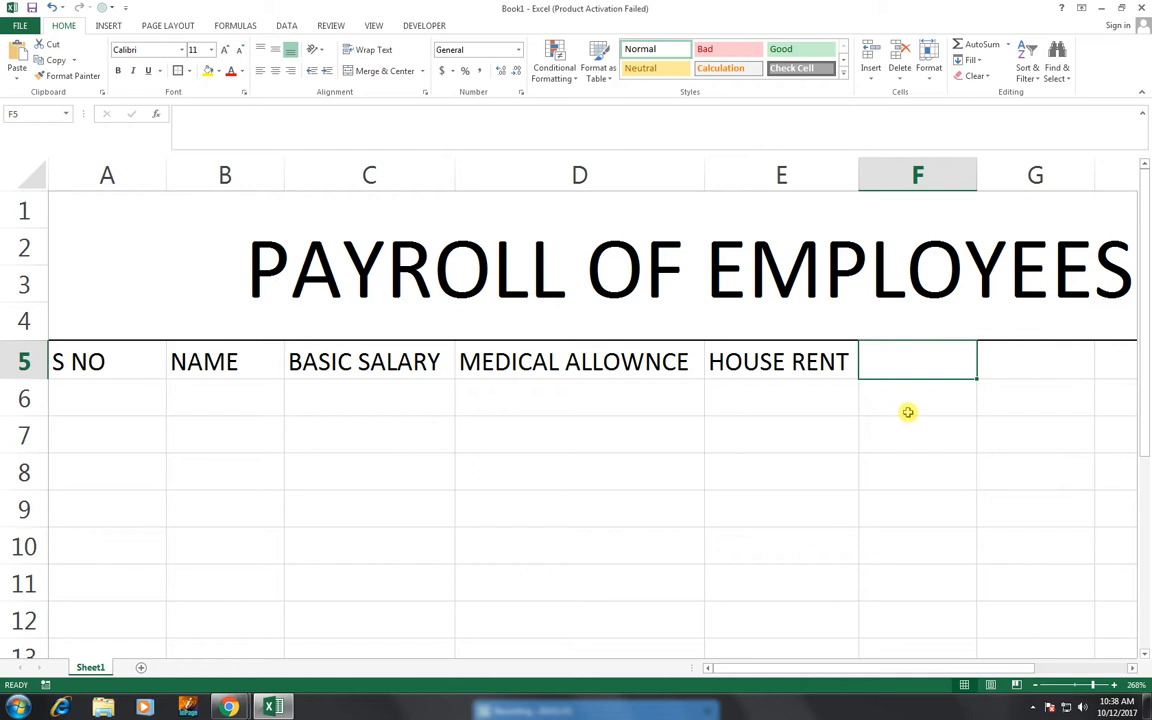
Enter the column header GROOS PAY in cell F5
{"action": "type", "text": "GROOS SALRY"}
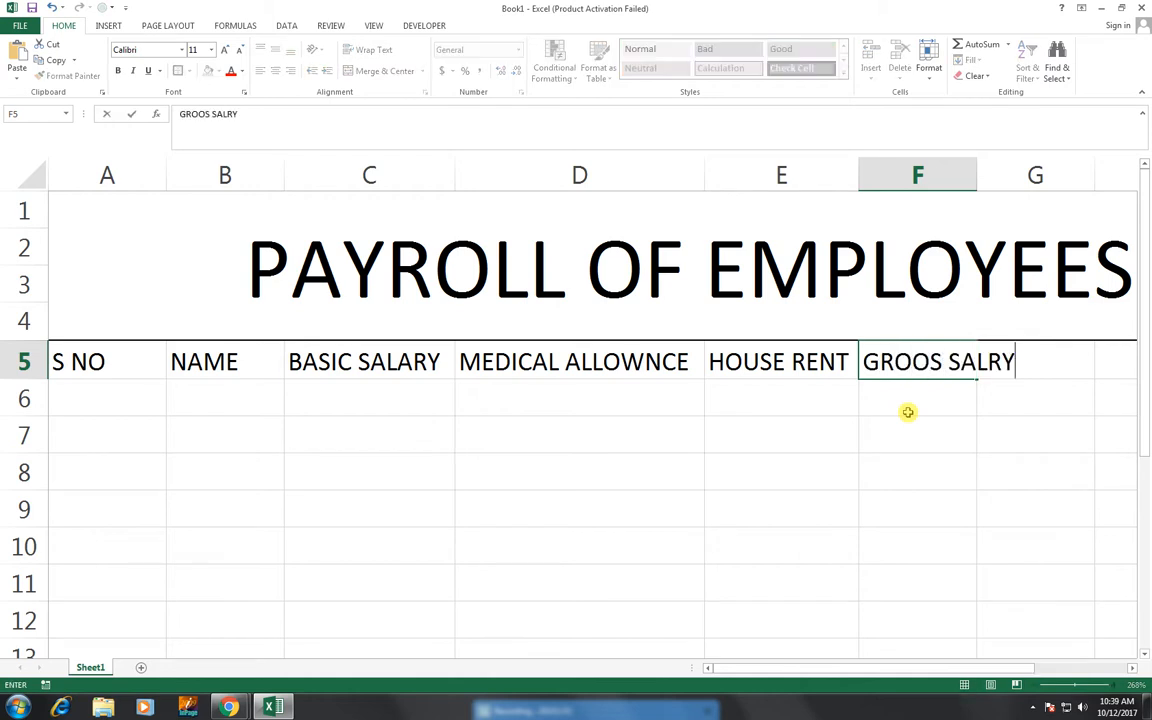
{"action": "key", "text": "Tab"}
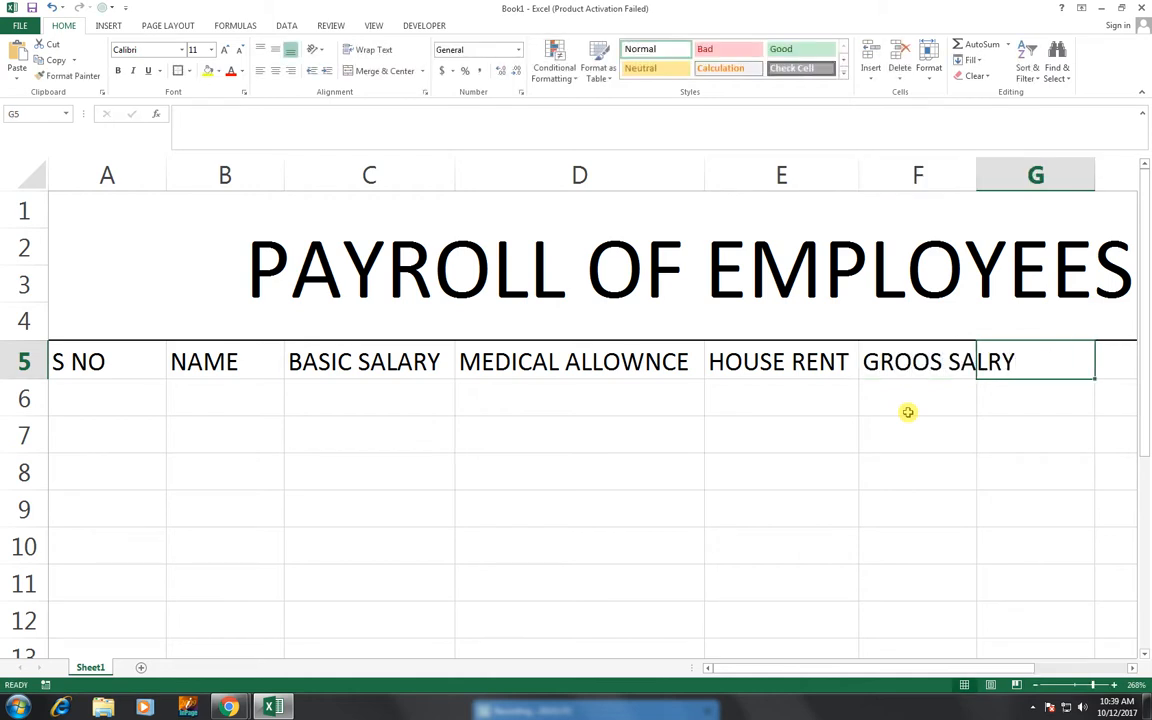
{"action": "key", "text": "Left"}
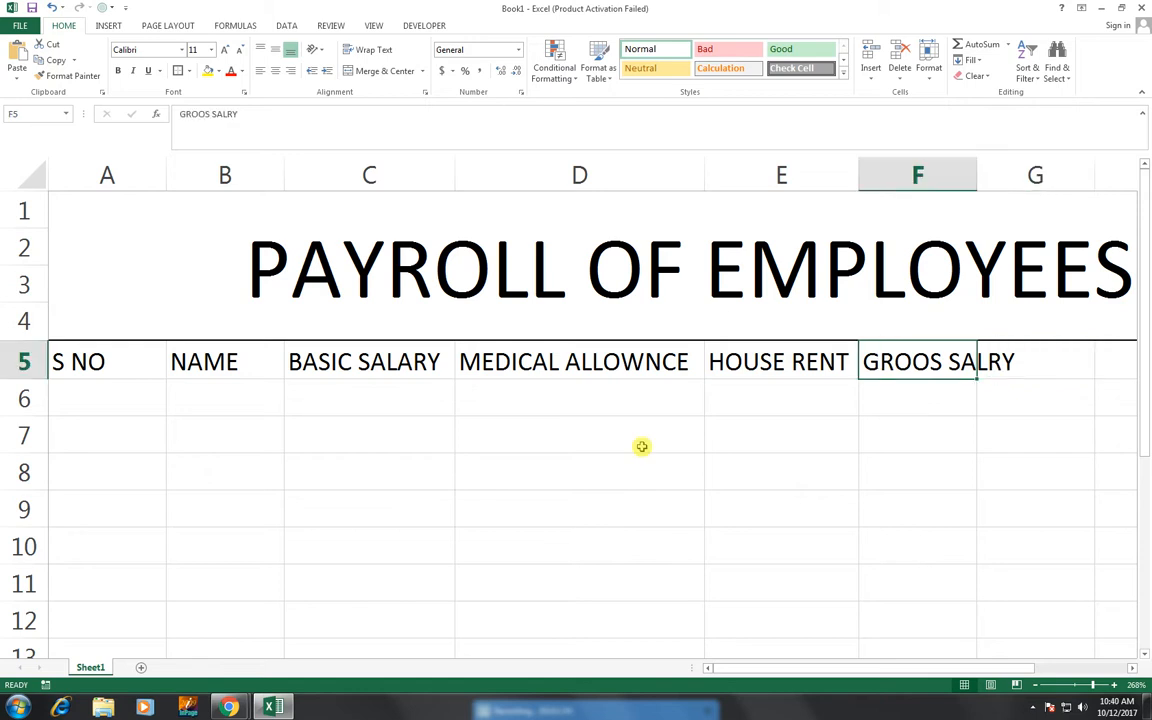
{"action": "key", "text": "F2"}
{"action": "key", "text": "BackSpace"}
{"action": "key", "text": "BackSpace"}
{"action": "key", "text": "BackSpace"}
{"action": "key", "text": "BackSpace"}
{"action": "key", "text": "BackSpace"}
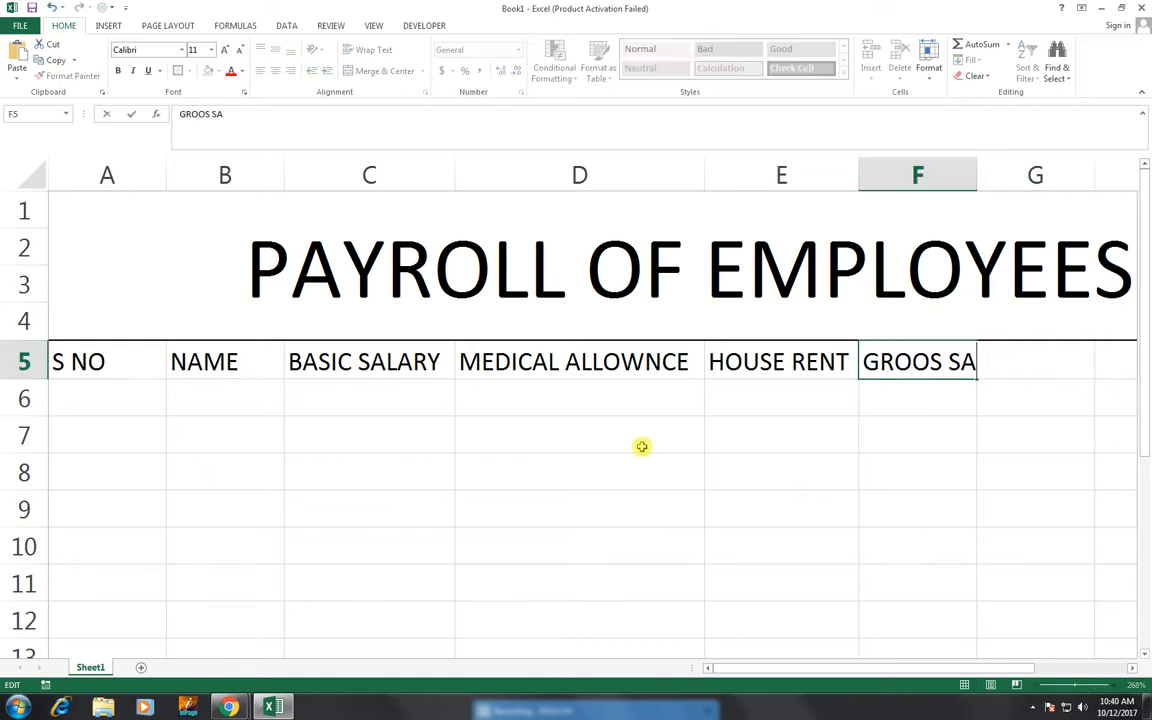
{"action": "type", "text": "PAY"}
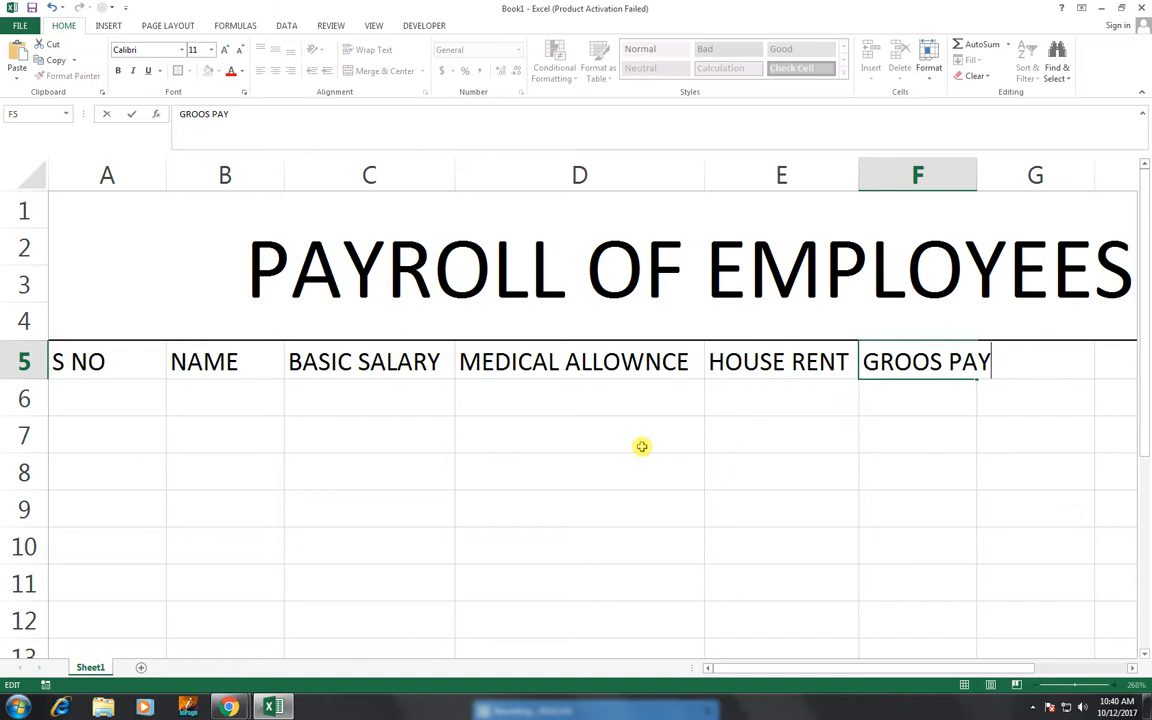
{"action": "key", "text": "Tab"}
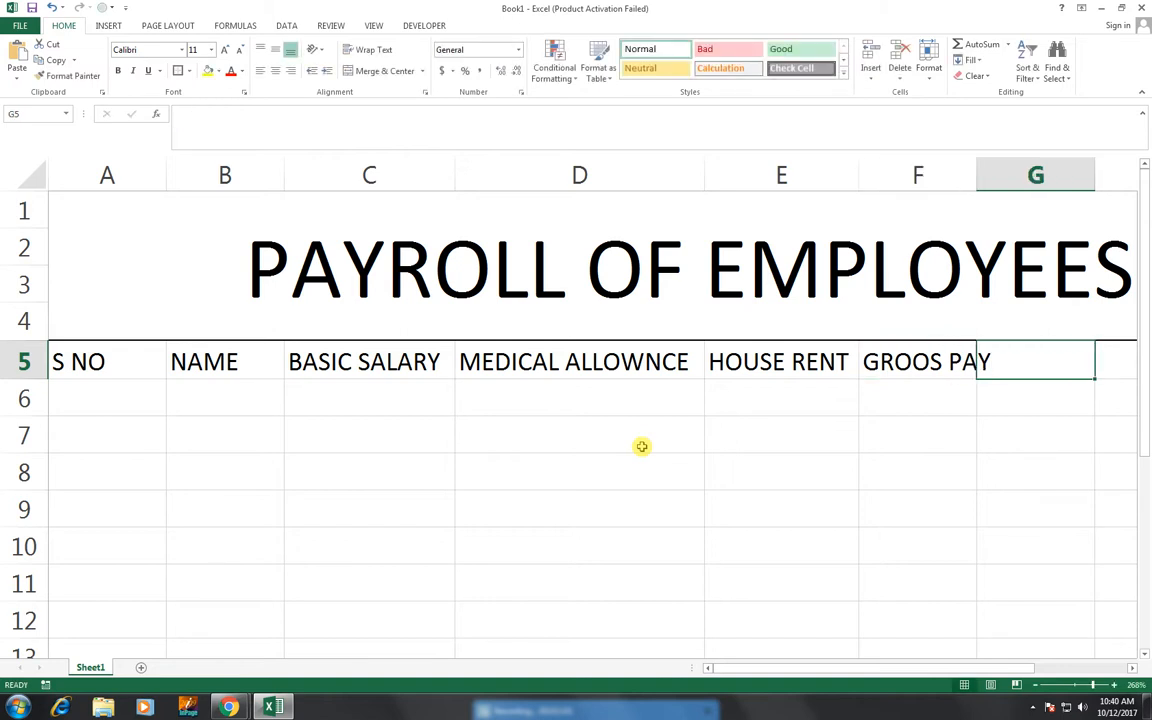
Enter the headers TAX, NET PAY and GRADE in cells G5, H5 and I5
{"action": "type", "text": "TAX"}
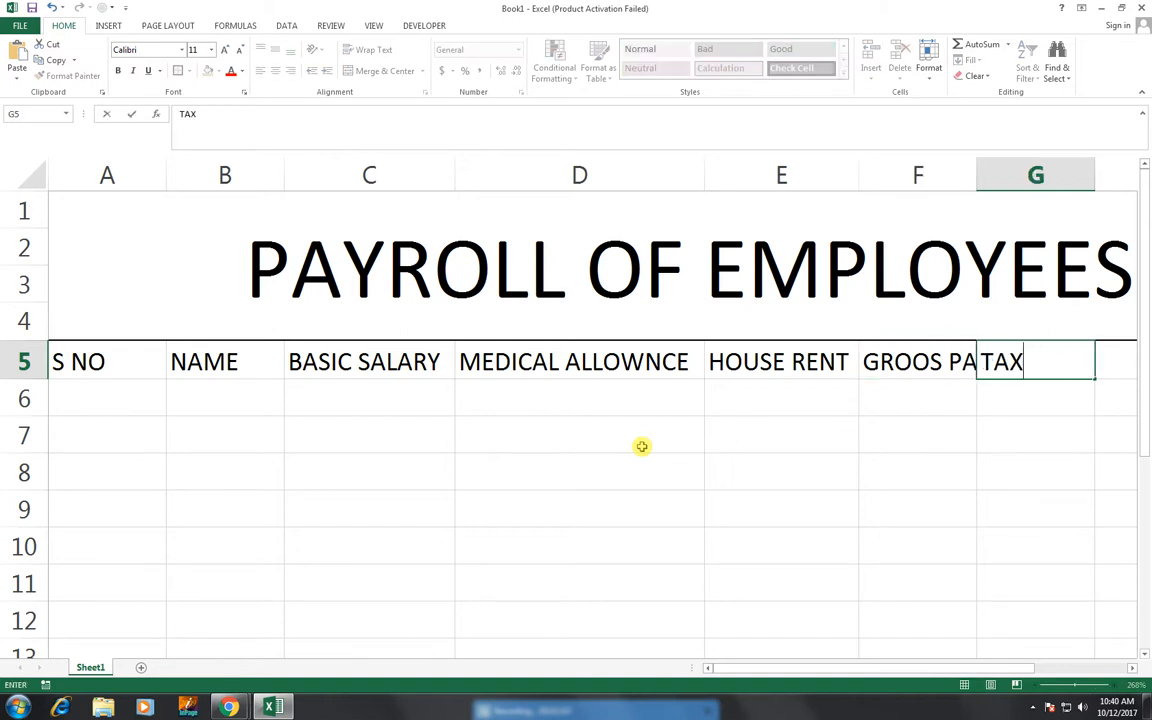
{"action": "key", "text": "Tab"}
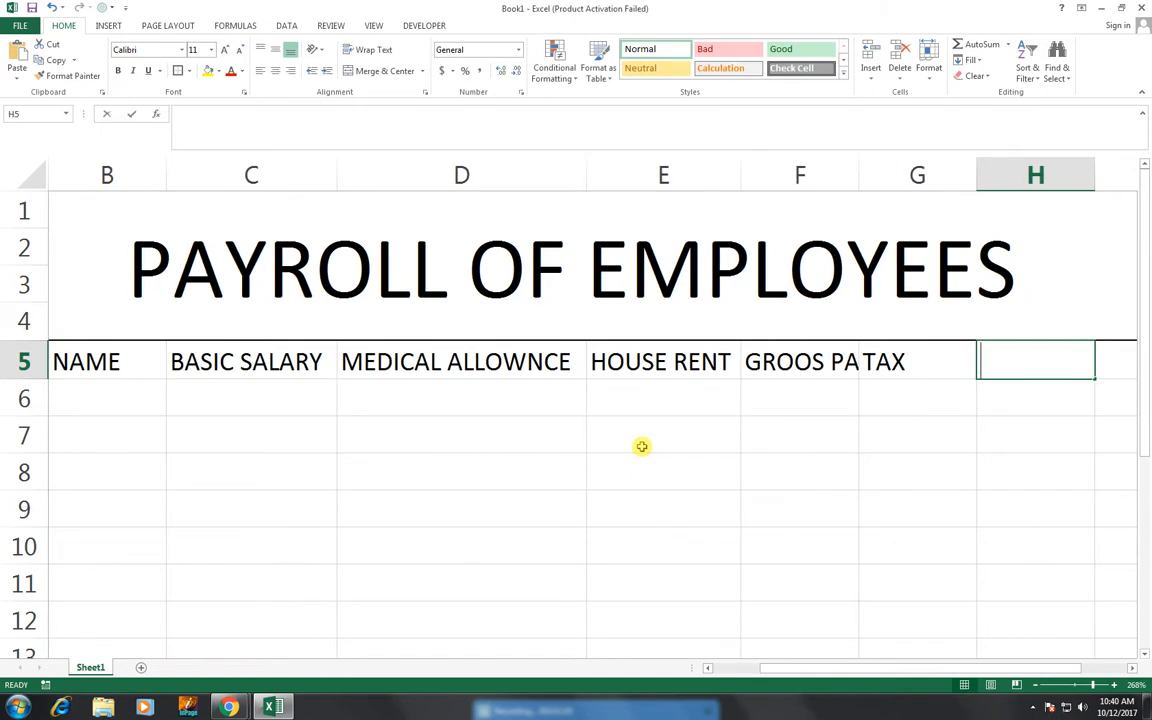
{"action": "type", "text": "NET PAY"}
{"action": "key", "text": "Tab"}
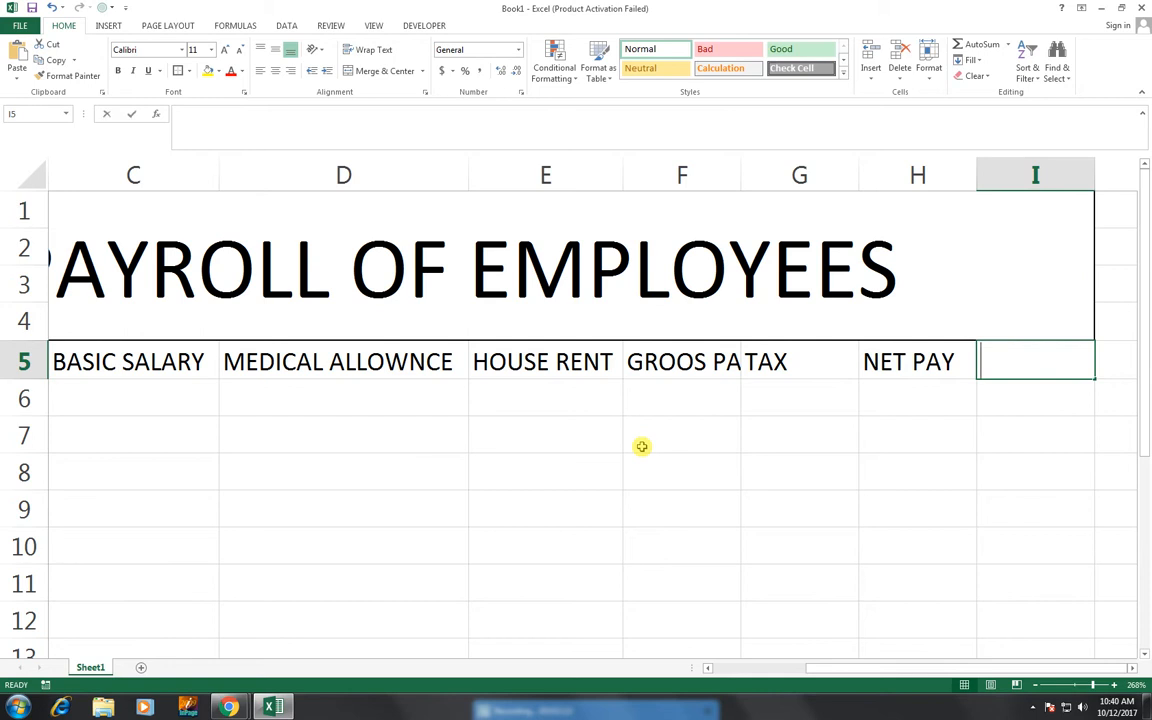
{"action": "type", "text": "GRADE"}
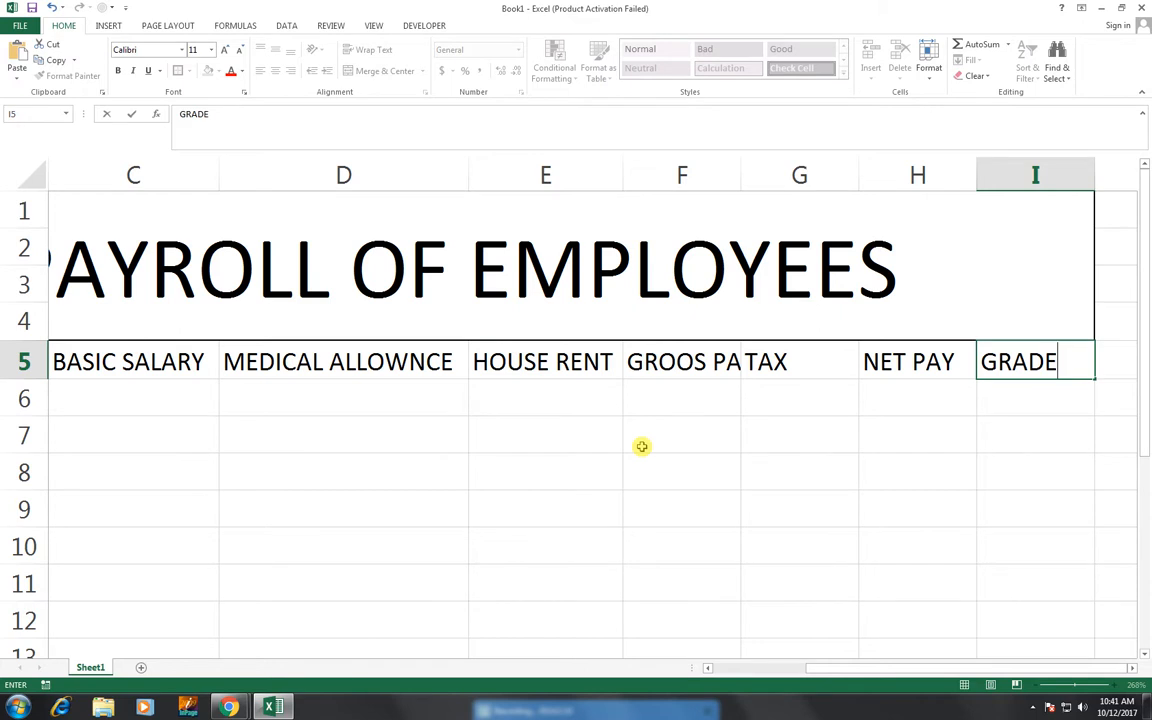
{"action": "key", "text": "Return"}
{"action": "key", "text": "Left"}
{"action": "key", "text": "Left"}
{"action": "key", "text": "Left"}
{"action": "key", "text": "Left"}
{"action": "key", "text": "Left"}
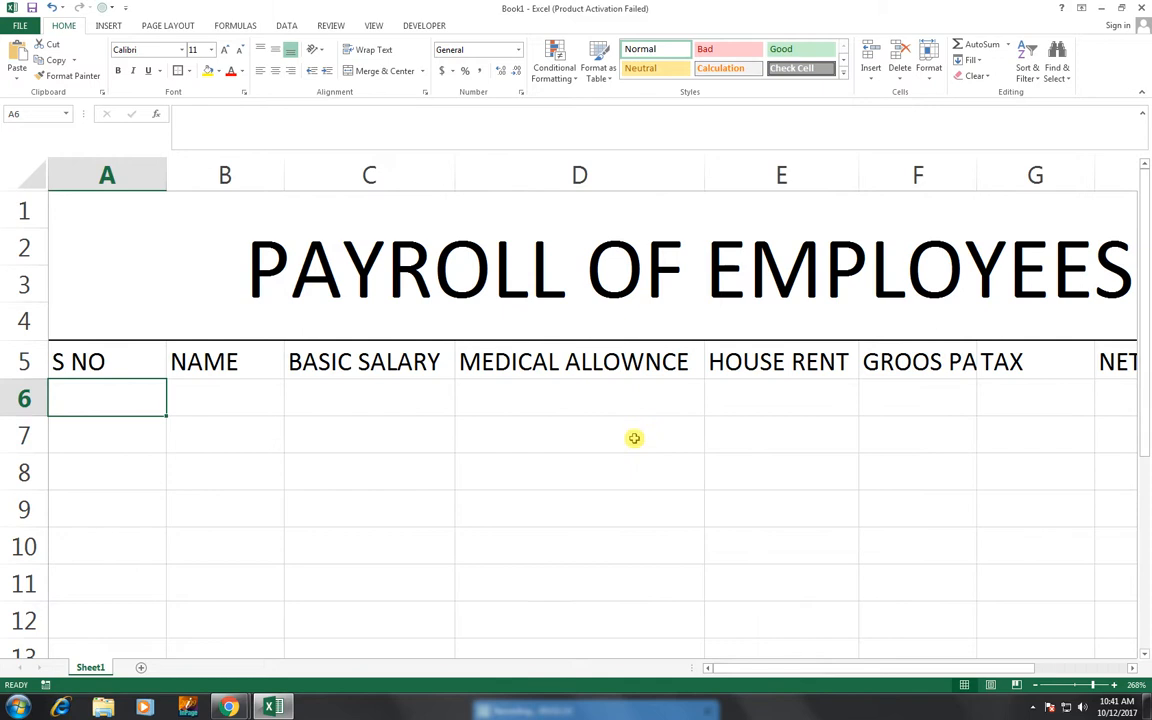
Narrow columns A, B and G to suit their headers and autofit column F to its header
{"action": "left_click_drag", "start_coordinate": [168, 176], "coordinate": [123, 175]}
{"action": "left_click_drag", "start_coordinate": [239, 167], "coordinate": [234, 168]}
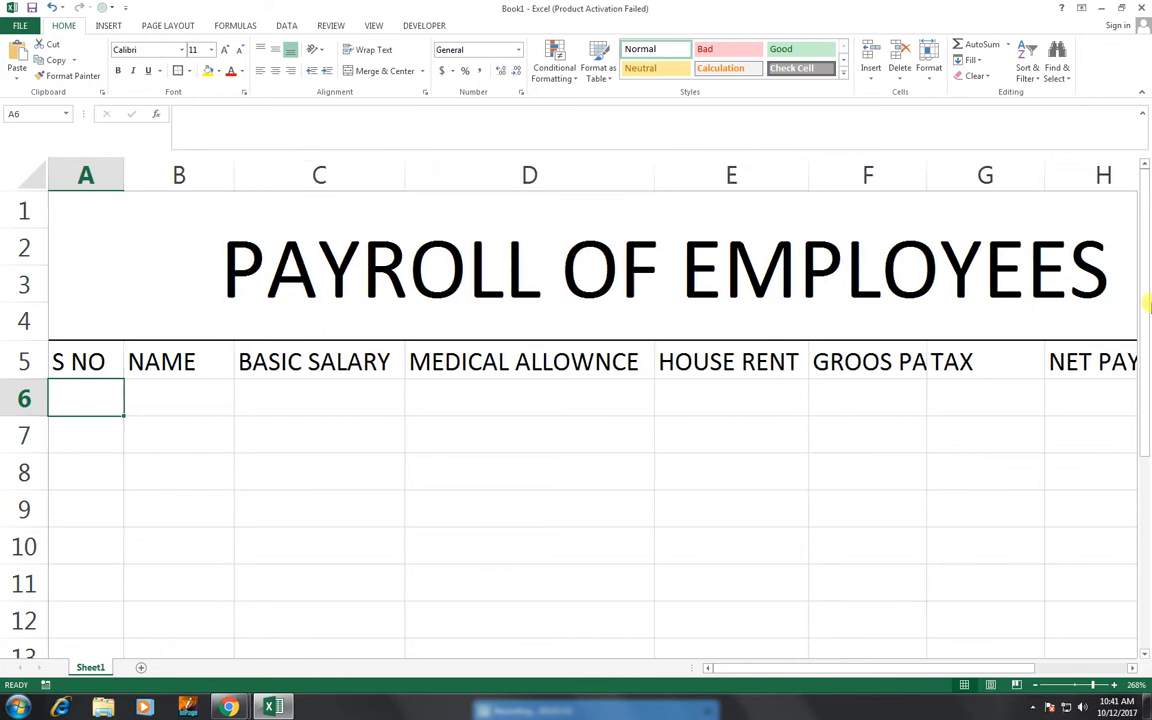
{"action": "left_click", "coordinate": [921, 165]}
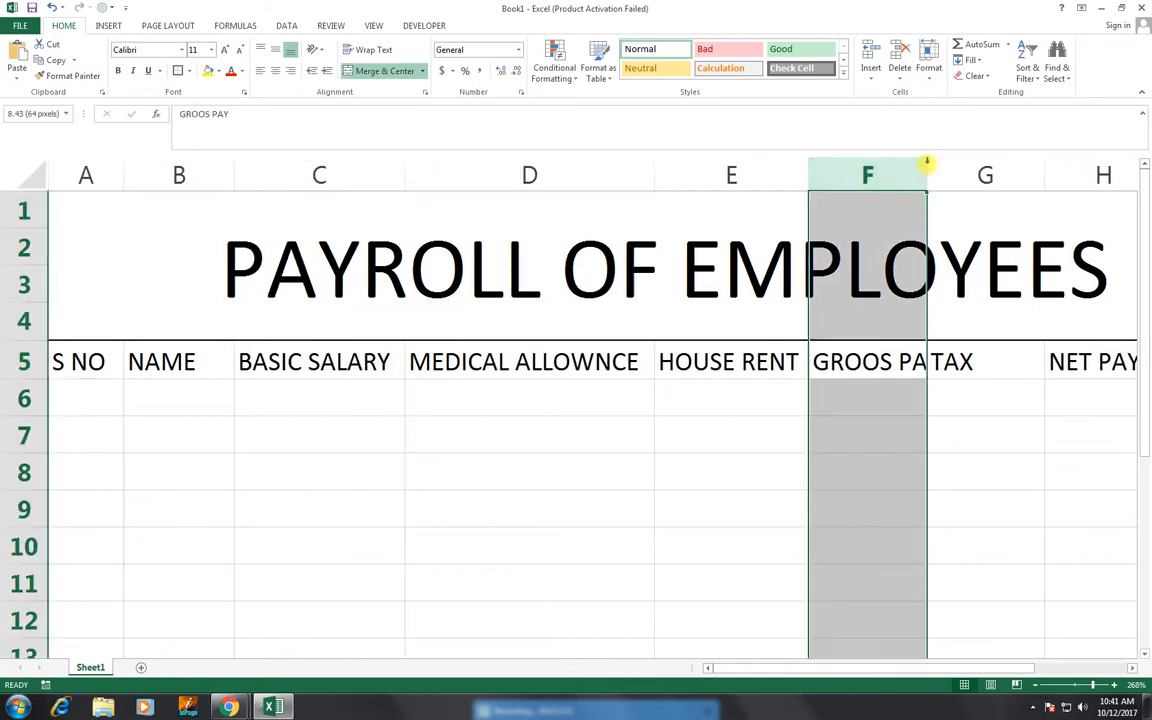
{"action": "double_click", "coordinate": [926, 167]}
{"action": "left_click_drag", "start_coordinate": [1077, 177], "coordinate": [1050, 175]}
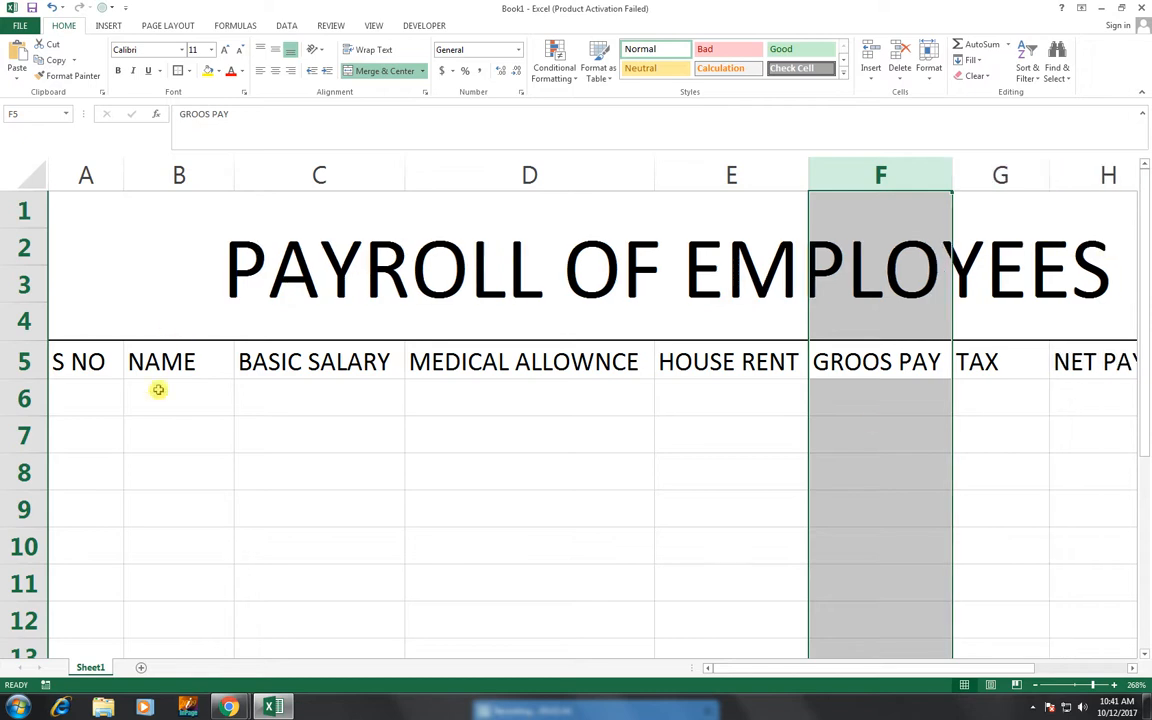
Number the employee rows under S NO with a fill series from 1 to 8 in cells A6 to A13
{"action": "left_click", "coordinate": [91, 409]}
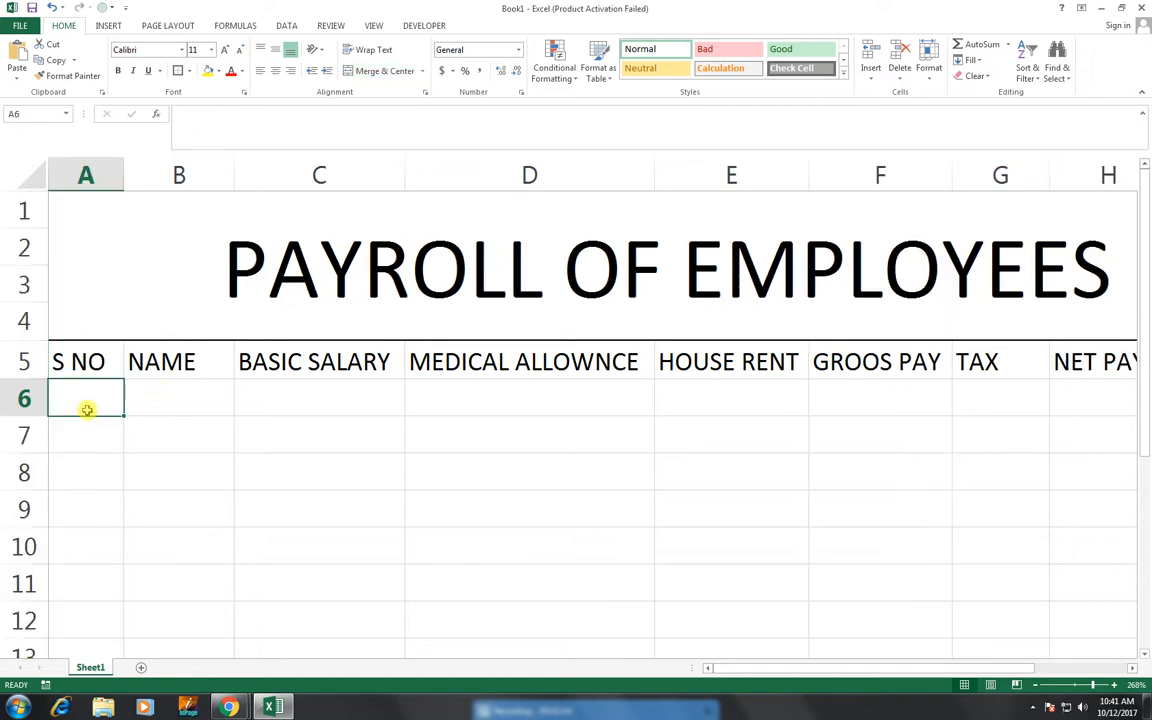
{"action": "type", "text": "1"}
{"action": "left_click", "coordinate": [126, 445]}
{"action": "left_click", "coordinate": [108, 396]}
{"action": "left_click_drag", "start_coordinate": [122, 414], "coordinate": [105, 450]}
{"action": "scroll", "coordinate": [118, 465], "scroll_direction": "up", "scroll_amount": 2}
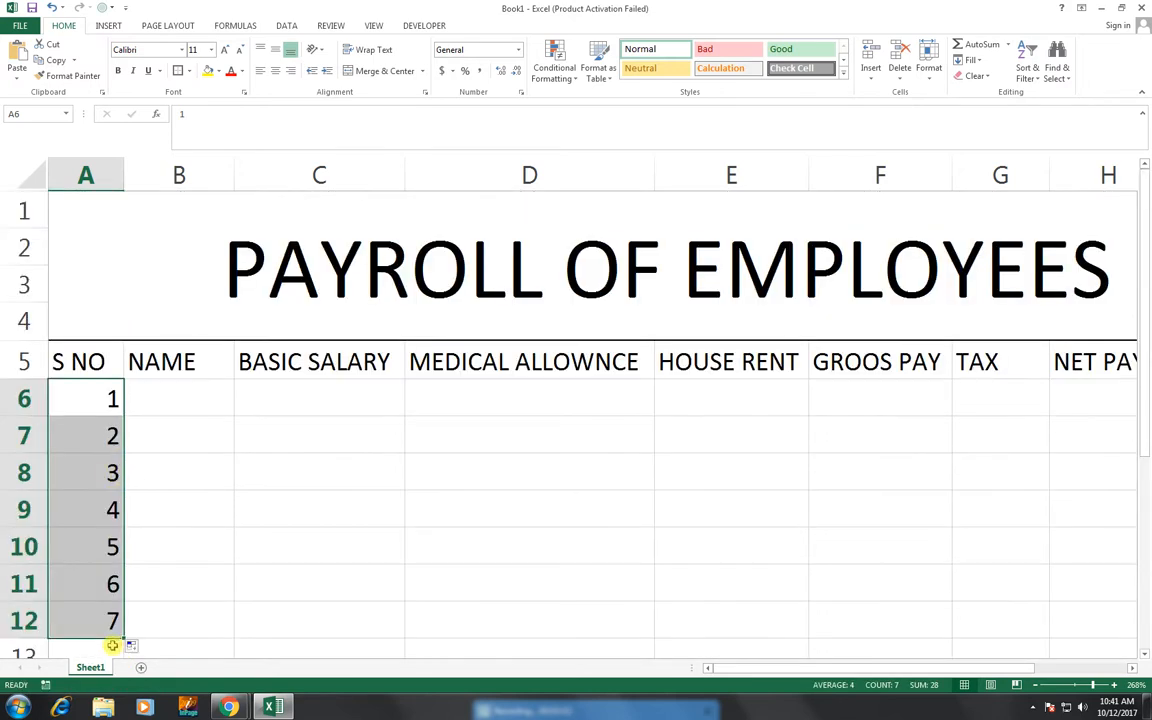
{"action": "left_click_drag", "start_coordinate": [122, 640], "coordinate": [123, 650]}
Enter the first names of the first four employees in the NAME column, cells B6 to B9
{"action": "left_click", "coordinate": [170, 410]}
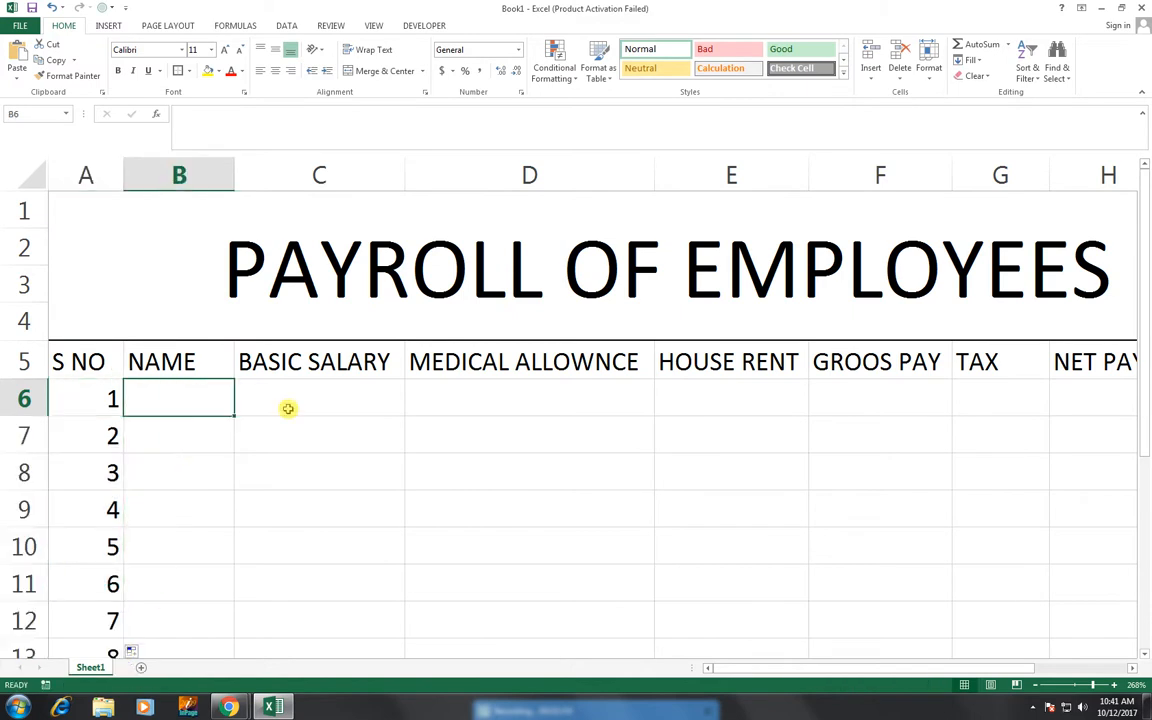
{"action": "type", "text": "AHMED"}
{"action": "key", "text": "Return"}
{"action": "type", "text": "FARHAN"}
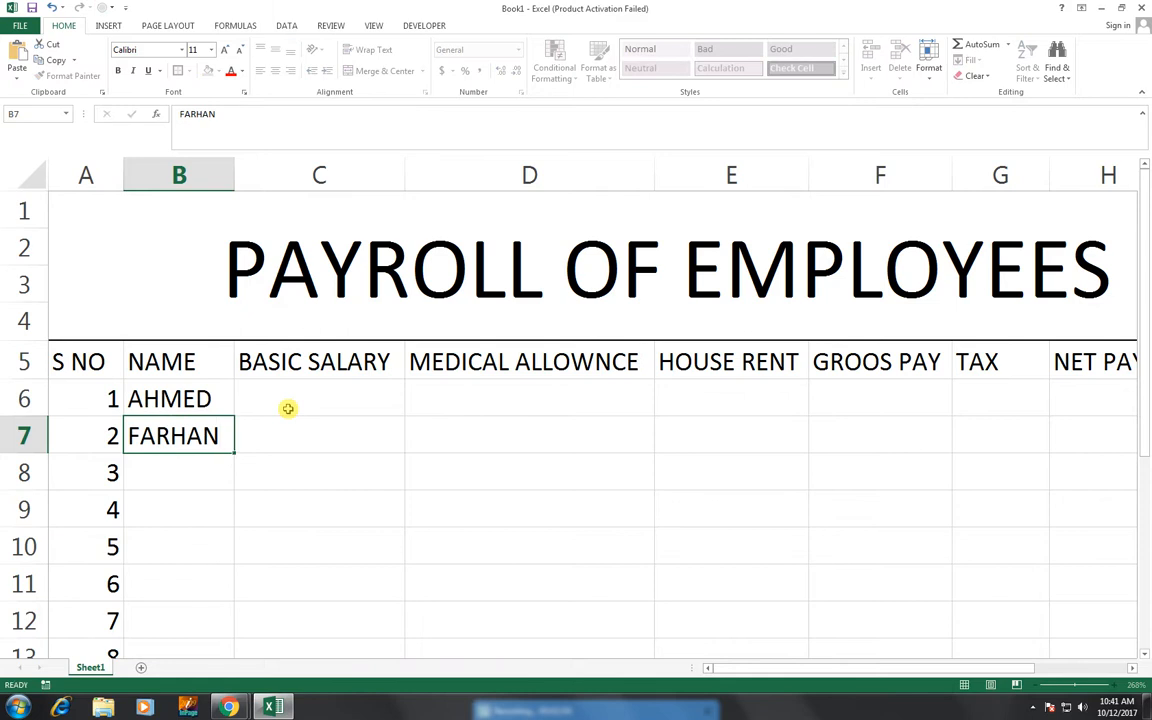
{"action": "key", "text": "Return"}
{"action": "type", "text": "H"}
{"action": "key", "text": "BackSpace"}
{"action": "type", "text": "REHAN"}
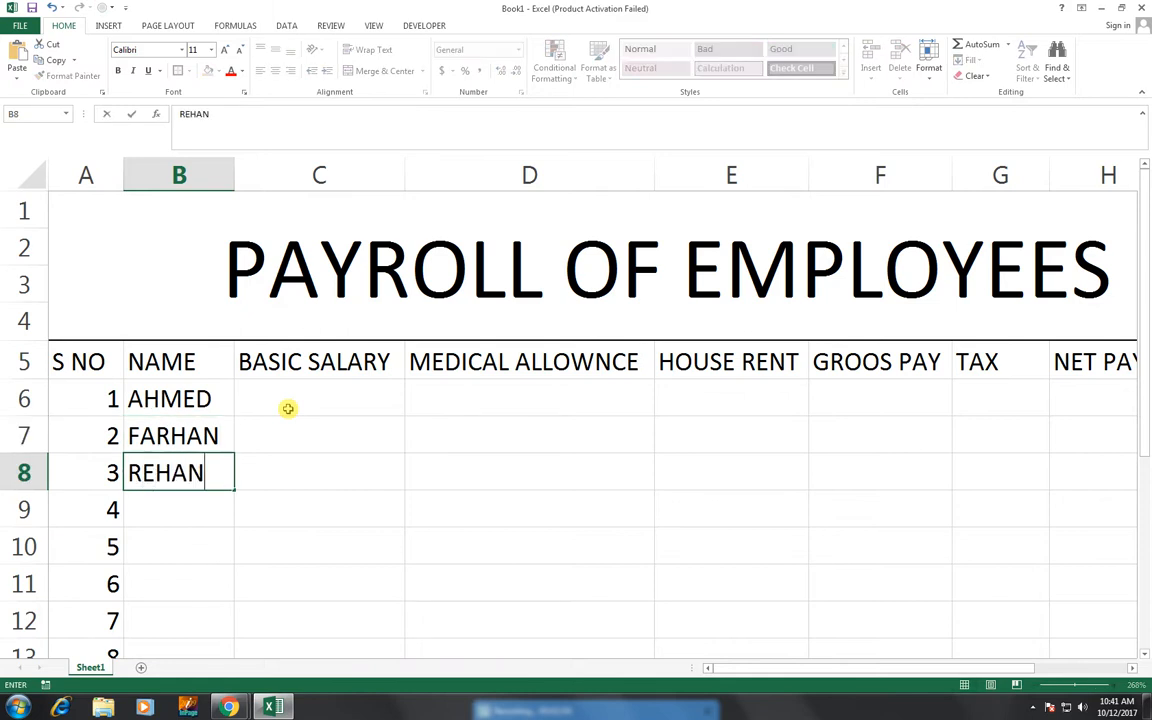
{"action": "key", "text": "Return"}
{"action": "type", "text": "KAFEEL"}
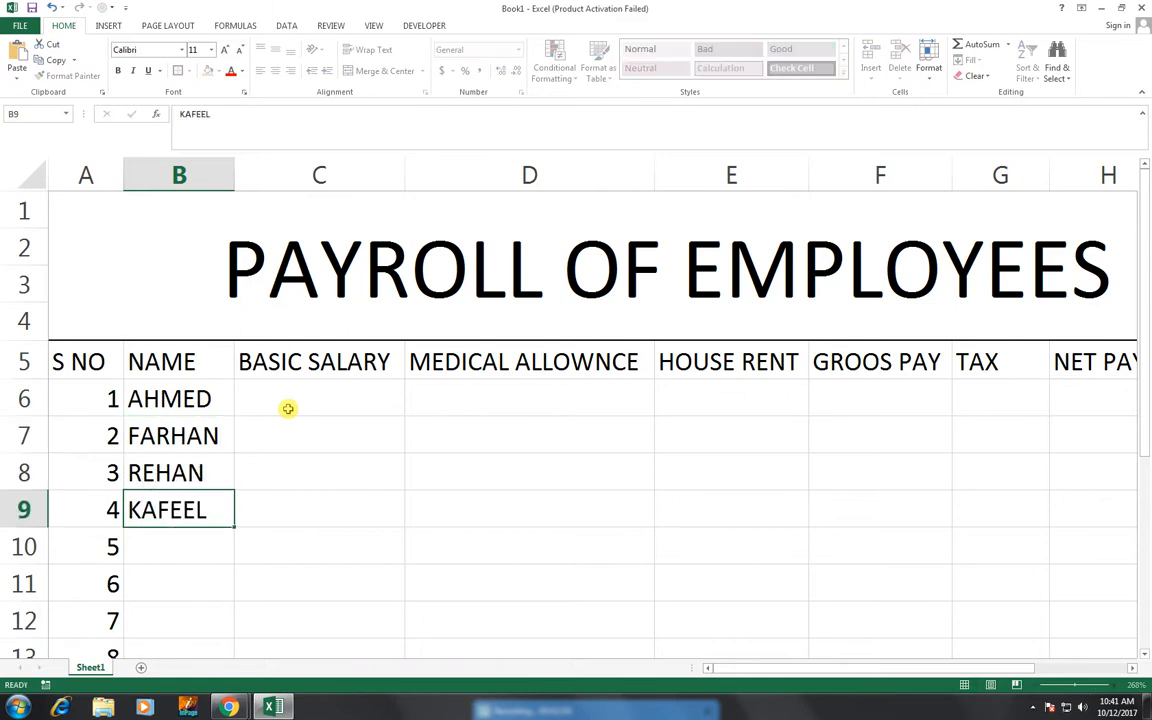
Enter the first names of the remaining four employees in cells B10 to B13 and autofit column B
{"action": "key", "text": "Return"}
{"action": "type", "text": "HAMMA"}
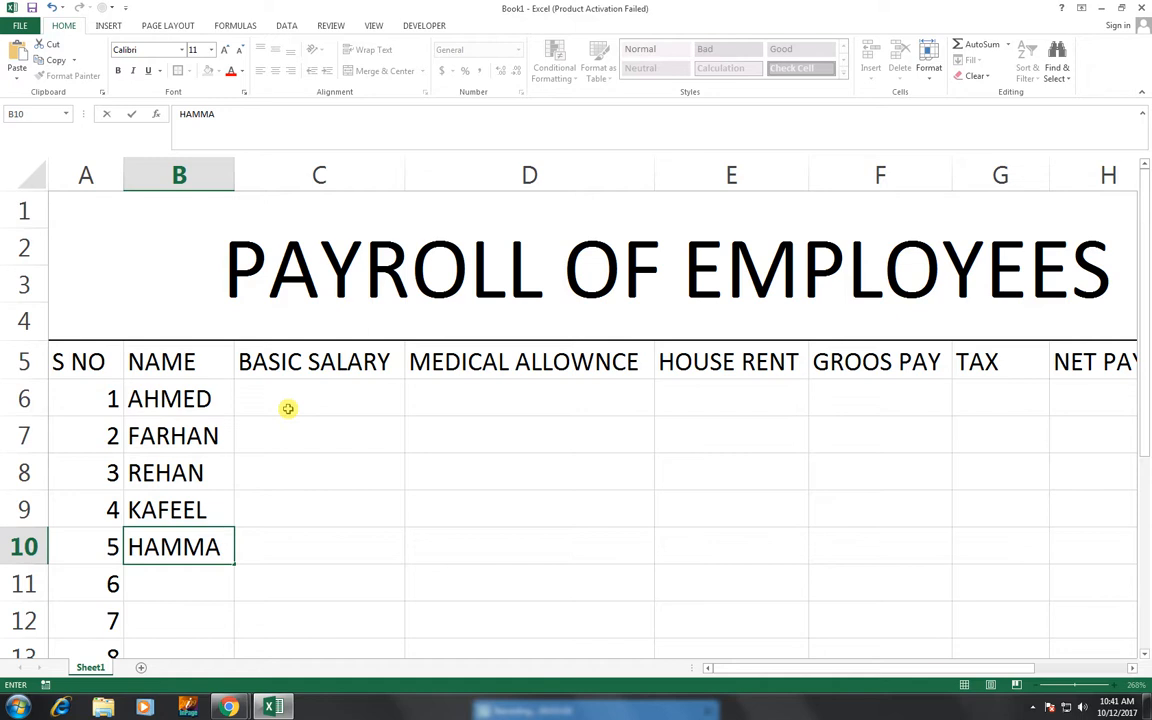
{"action": "type", "text": "D"}
{"action": "key", "text": "Return"}
{"action": "type", "text": "FARHAN"}
{"action": "key", "text": "Return"}
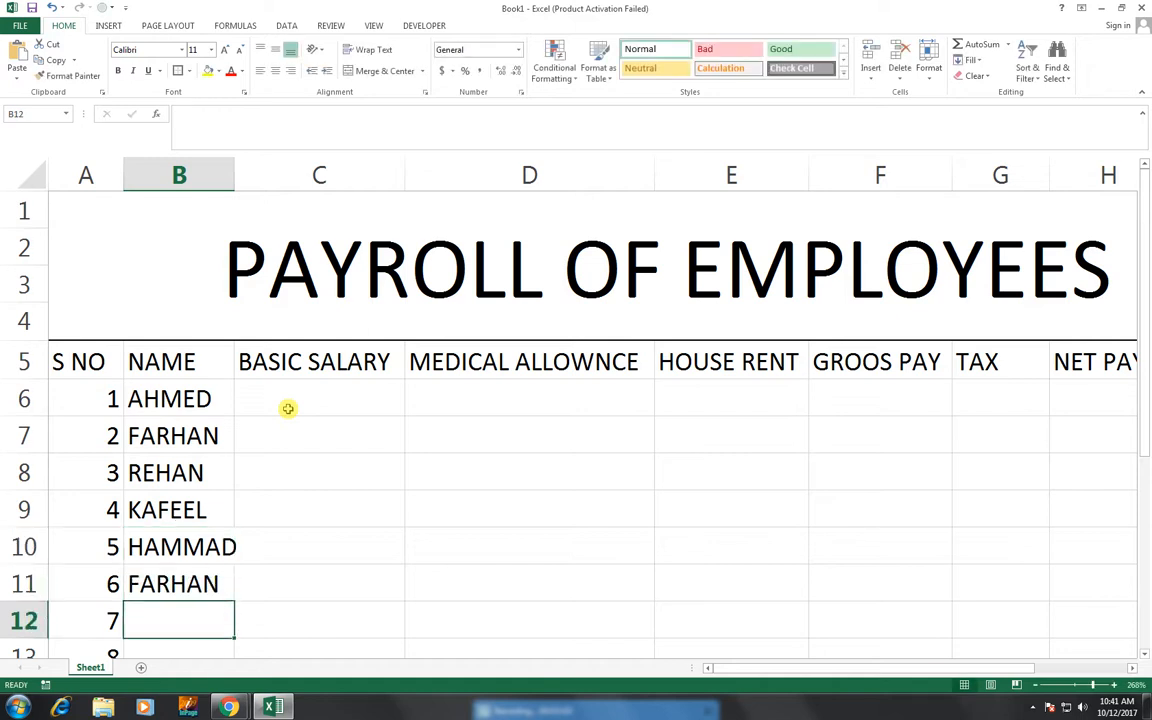
{"action": "type", "text": "MOHSIN"}
{"action": "key", "text": "Return"}
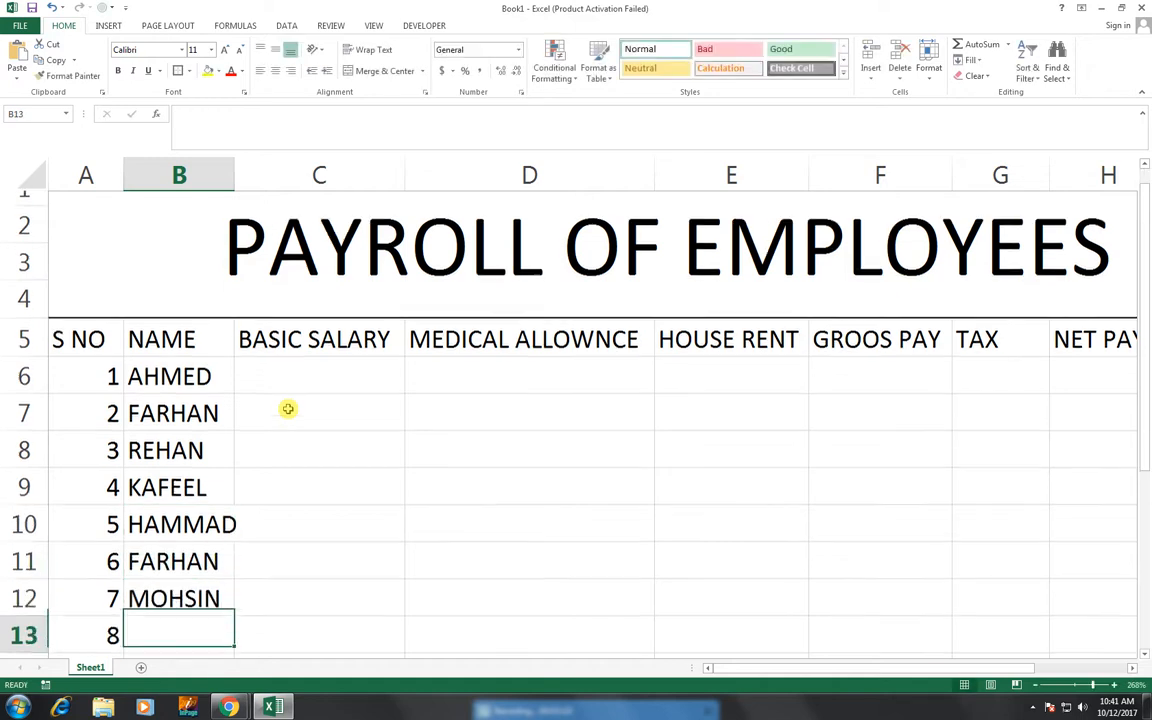
{"action": "type", "text": "NABEEL"}
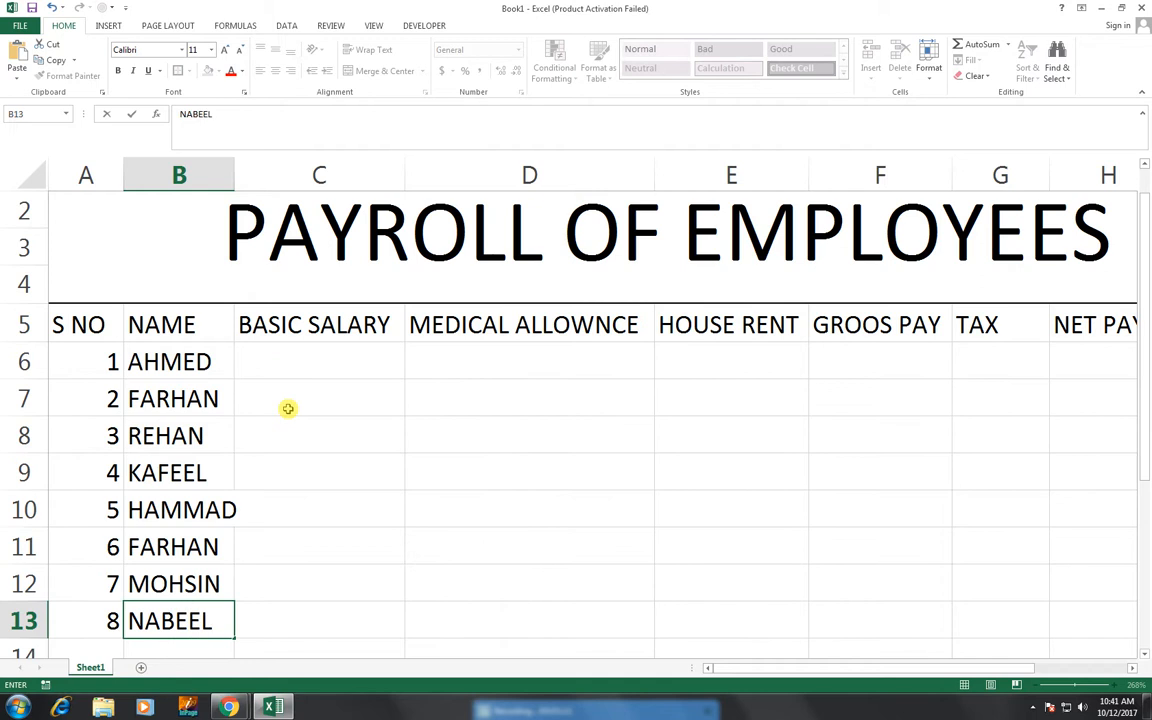
{"action": "scroll", "coordinate": [283, 440], "scroll_direction": "up", "scroll_amount": 1}
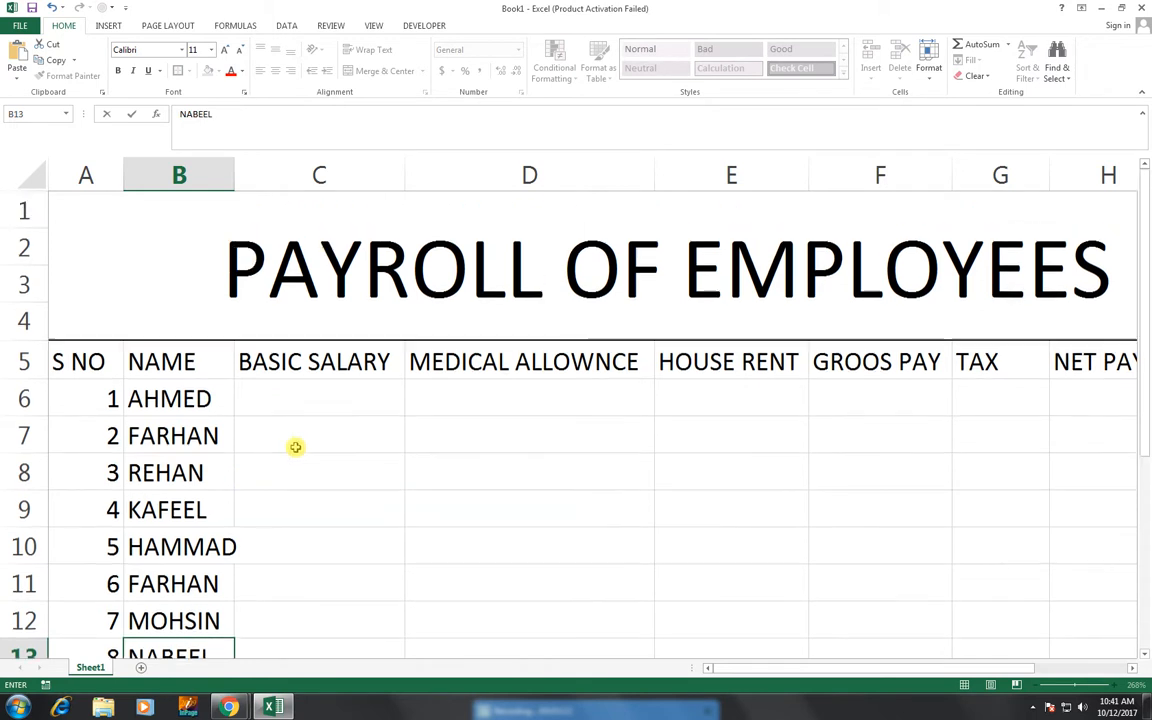
{"action": "left_click", "coordinate": [306, 392]}
{"action": "double_click", "coordinate": [234, 175]}
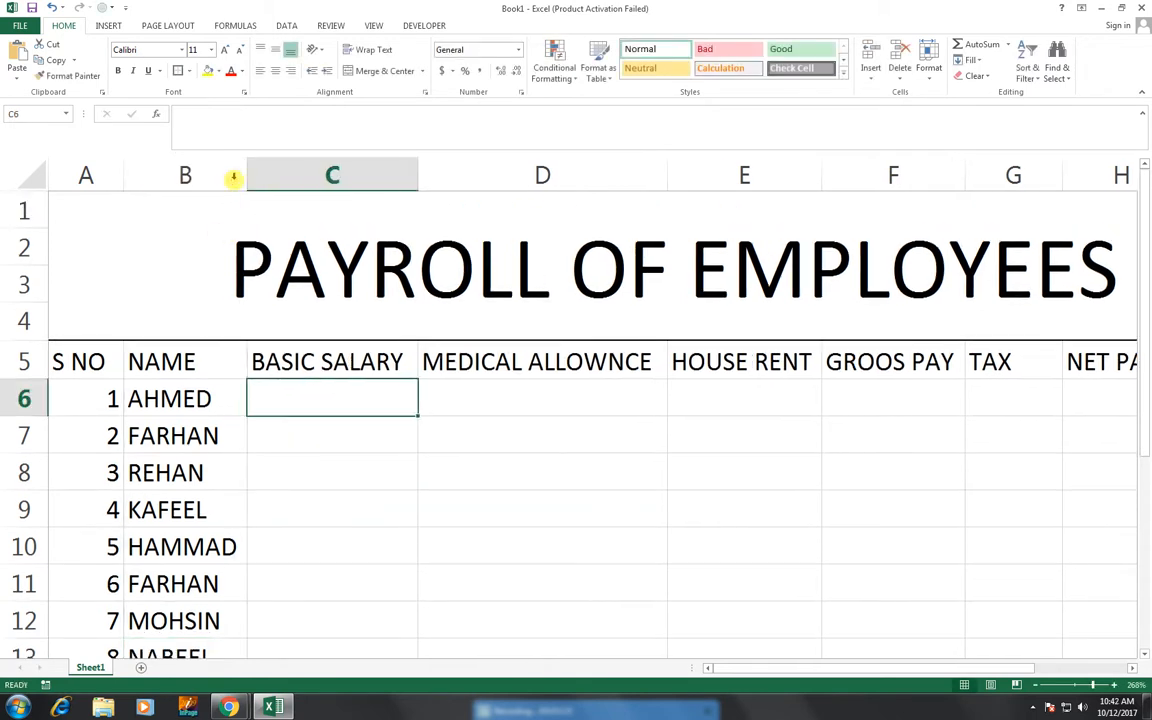
{"action": "type", "text": "41500"}
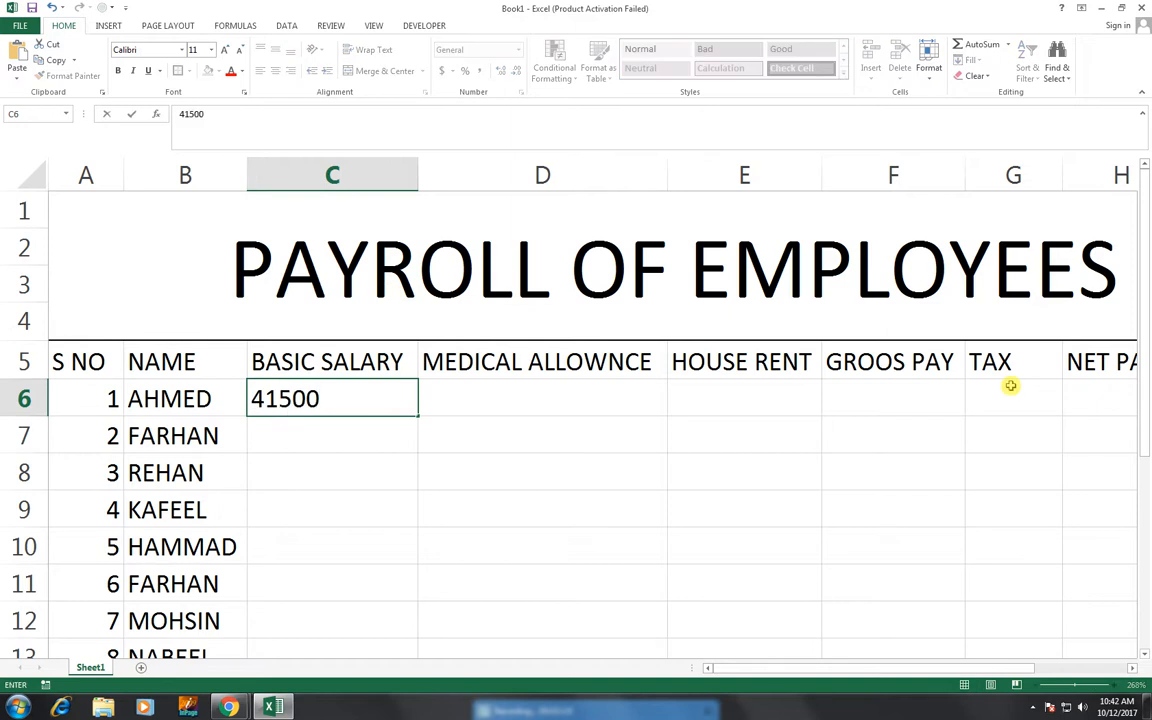
{"action": "key", "text": "BackSpace"}
{"action": "key", "text": "BackSpace"}
{"action": "key", "text": "BackSpace"}
{"action": "key", "text": "BackSpace"}
{"action": "key", "text": "BackSpace"}
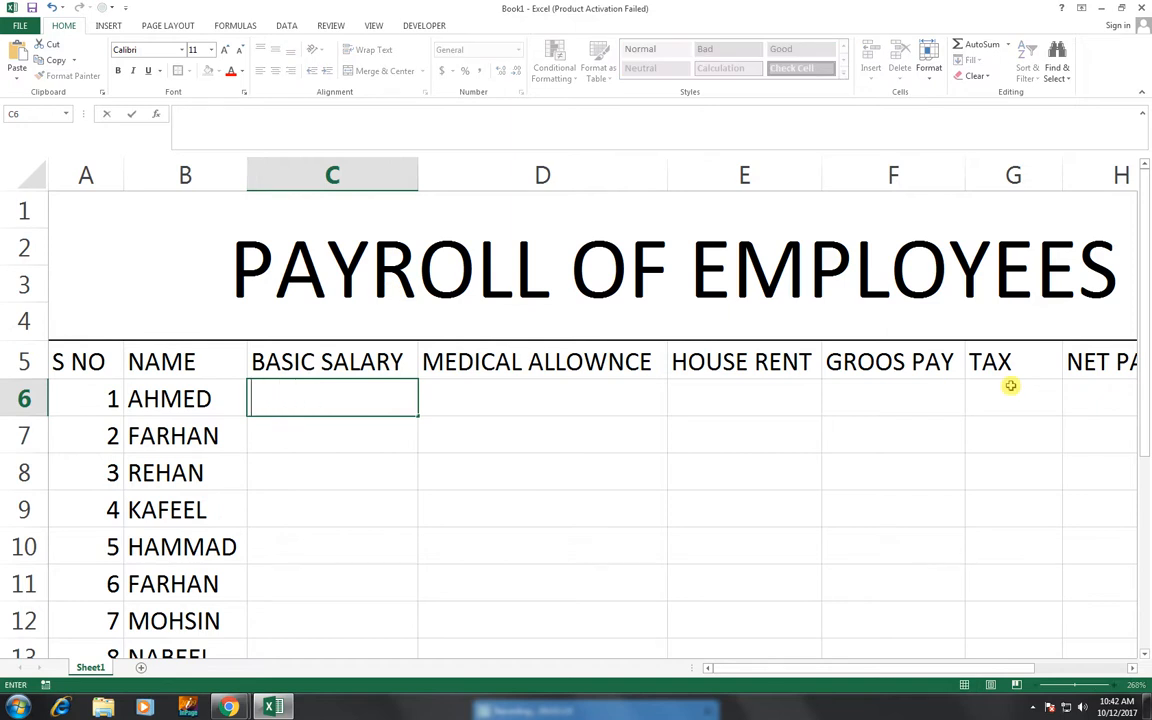
Enter the basic salaries 12000 and 10000 for the first two employees in cells C6 and C7
{"action": "type", "text": "12000"}
{"action": "key", "text": "Return"}
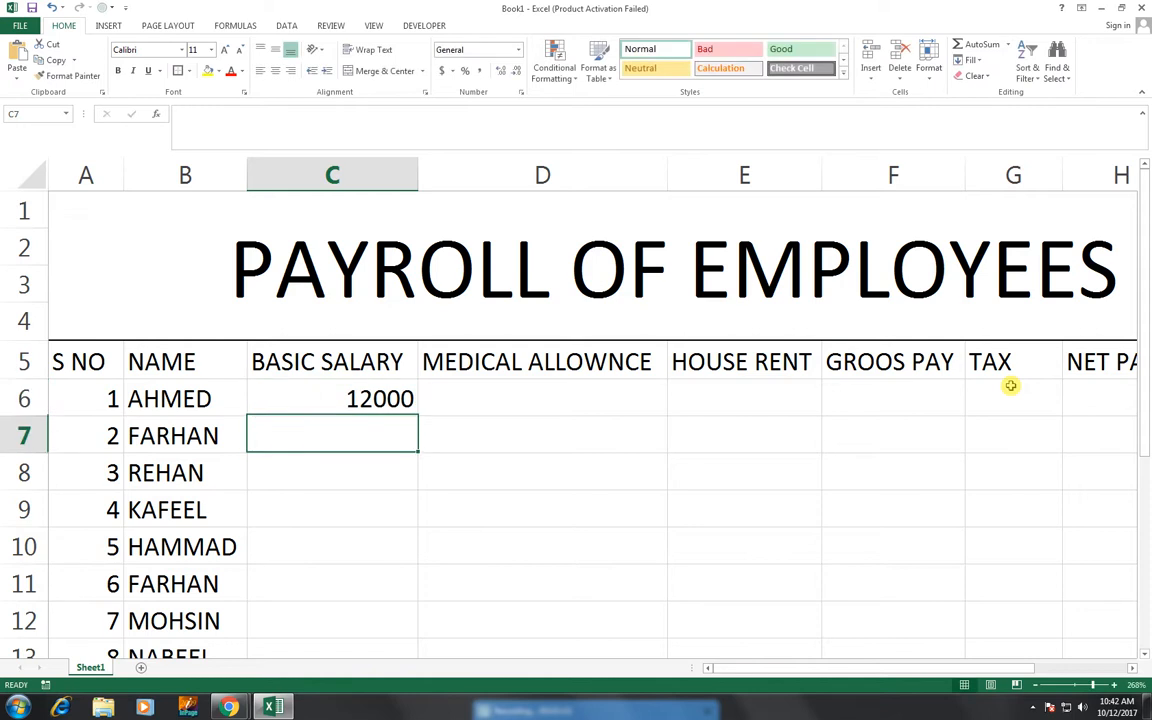
{"action": "type", "text": "10000"}
{"action": "key", "text": "ctrl+Return"}
{"action": "key", "text": "Return"}
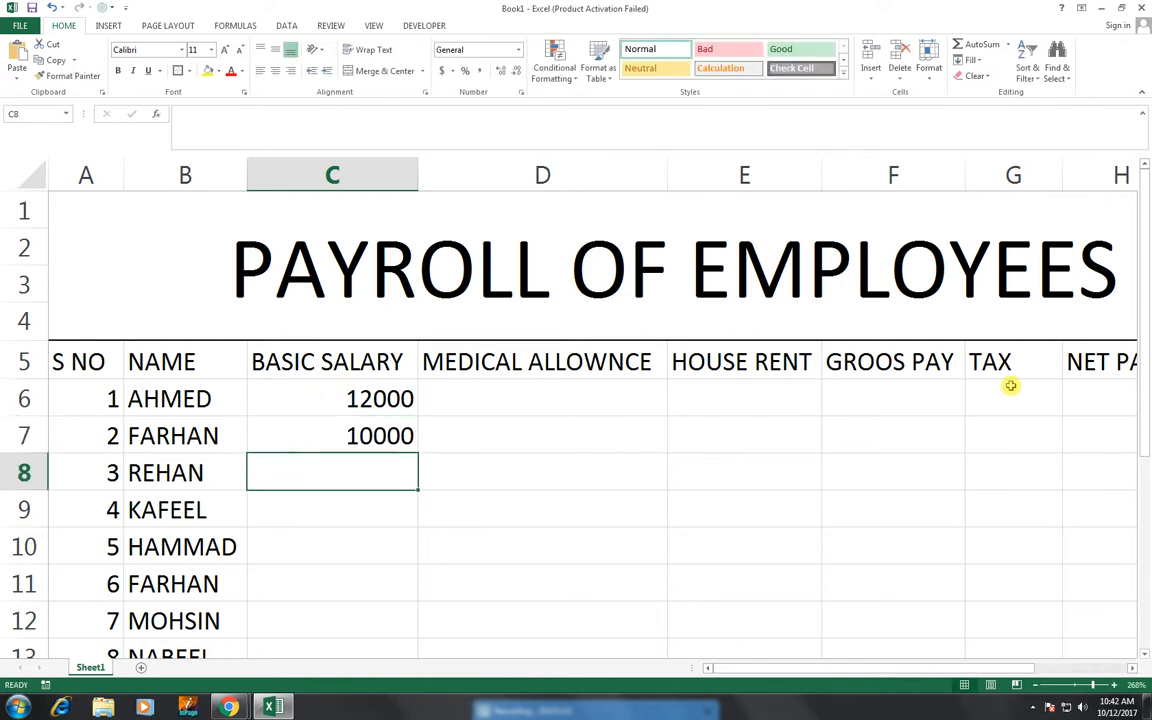
Enter the basic salaries 8000, 14000 and 12500 for employees 3 to 5 in cells C8, C9 and C10
{"action": "type", "text": "80000"}
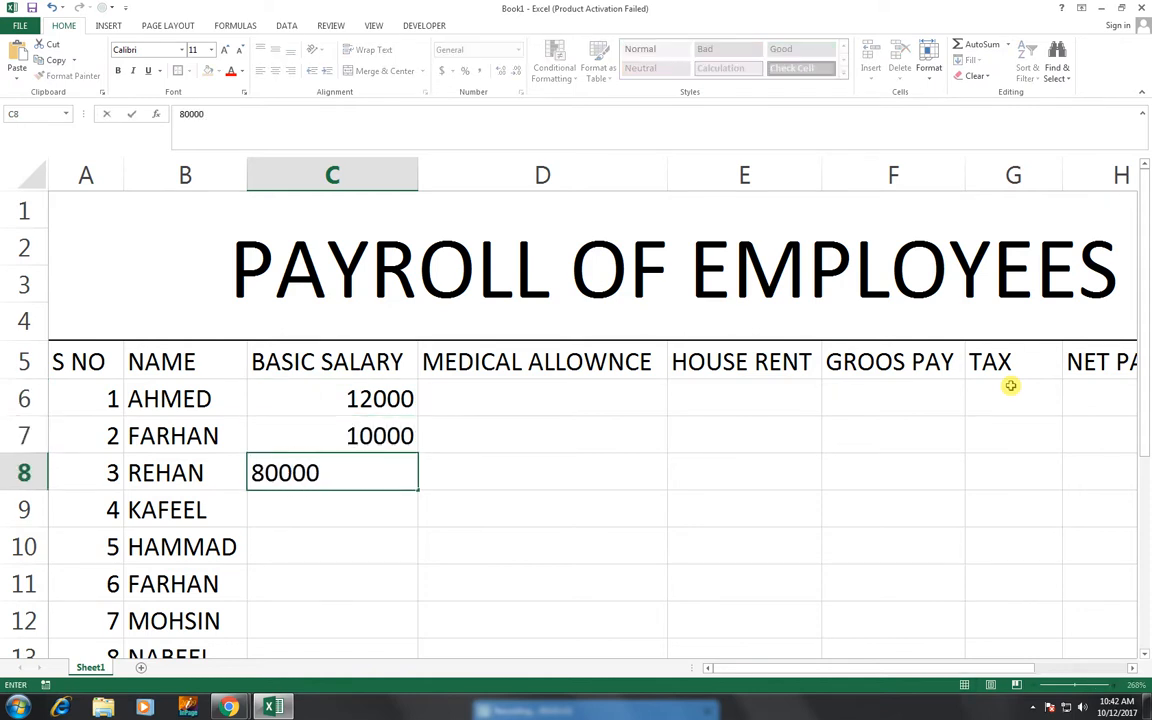
{"action": "key", "text": "Return"}
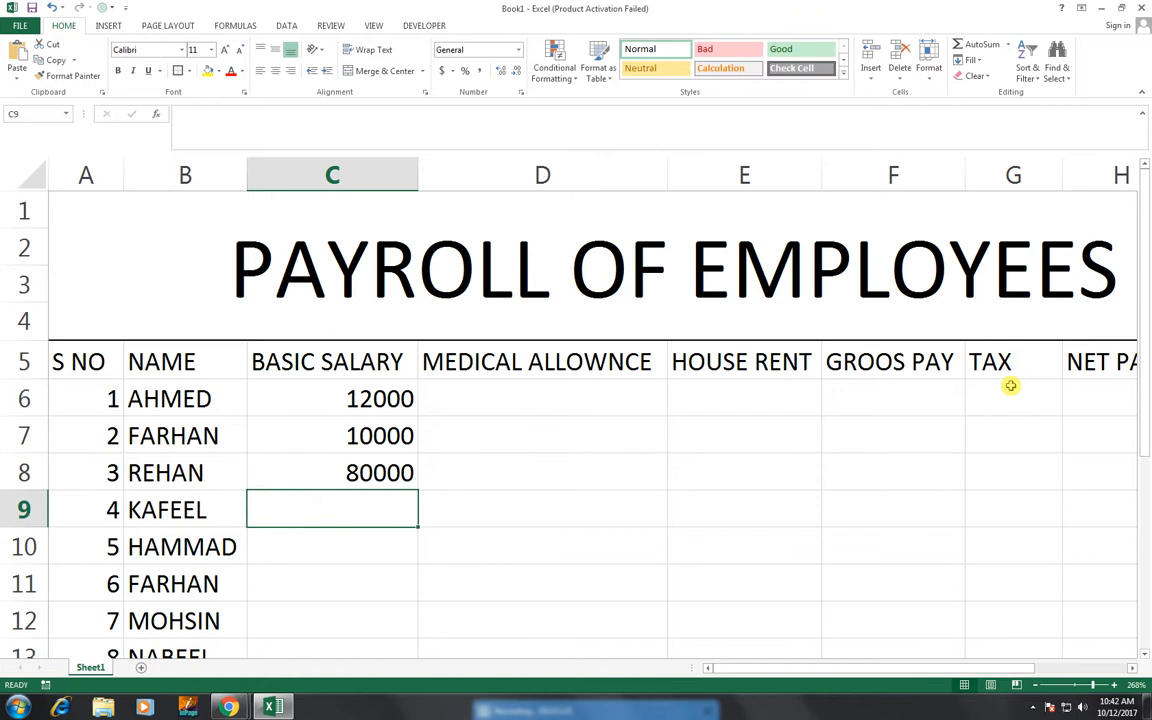
{"action": "key", "text": "Up"}
{"action": "type", "text": "8"}
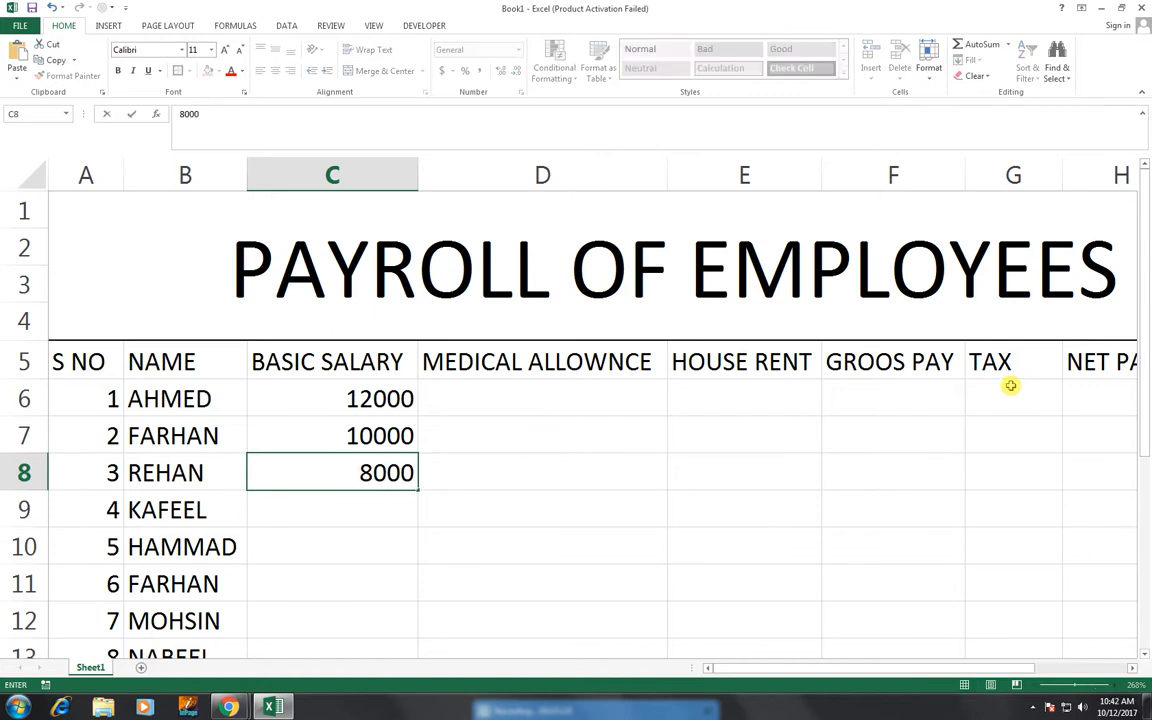
{"action": "key", "text": "Return"}
{"action": "type", "text": "14000"}
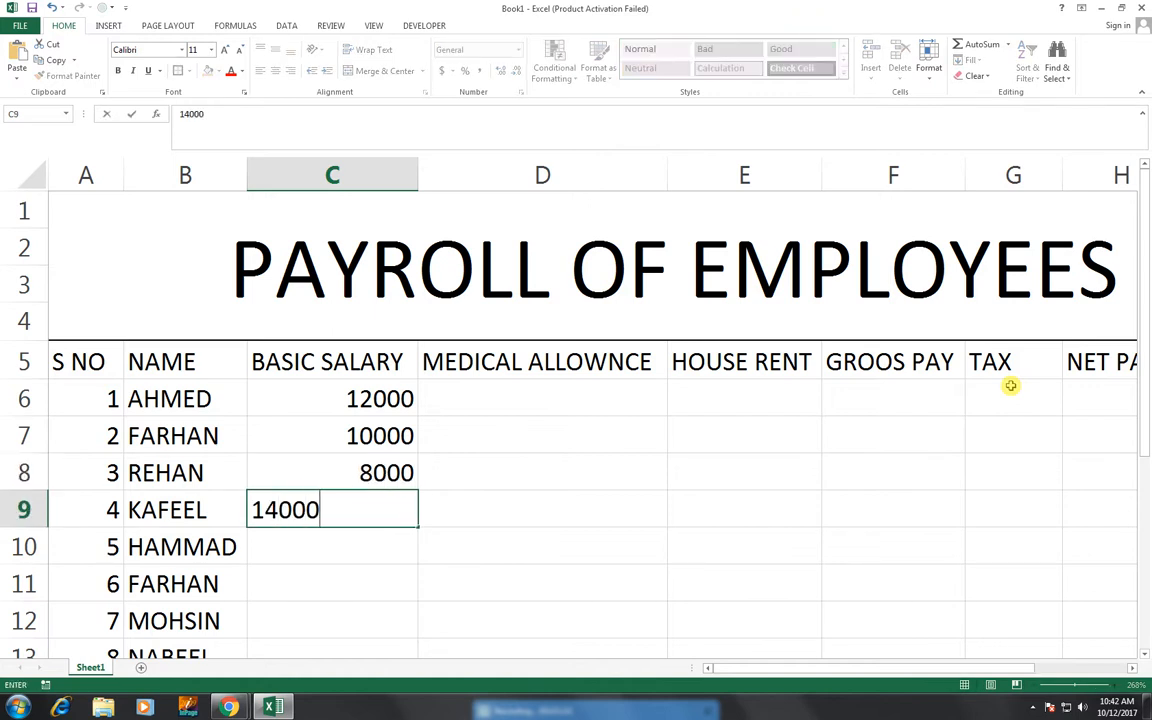
{"action": "key", "text": "Return"}
{"action": "type", "text": "12500"}
{"action": "key", "text": "Return"}
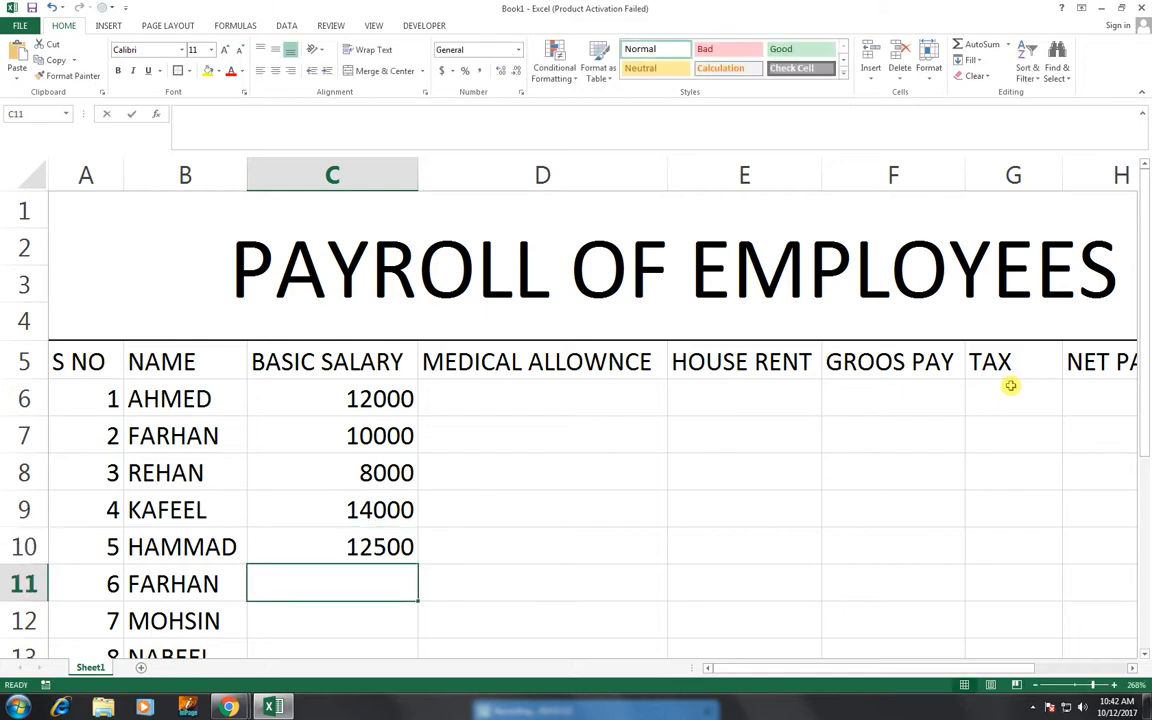
Enter the basic salaries 13000, 11500 and 9000 for employees 6 to 8 in cells C11, C12 and C13
{"action": "type", "text": "13000"}
{"action": "key", "text": "Return"}
{"action": "type", "text": "1"}
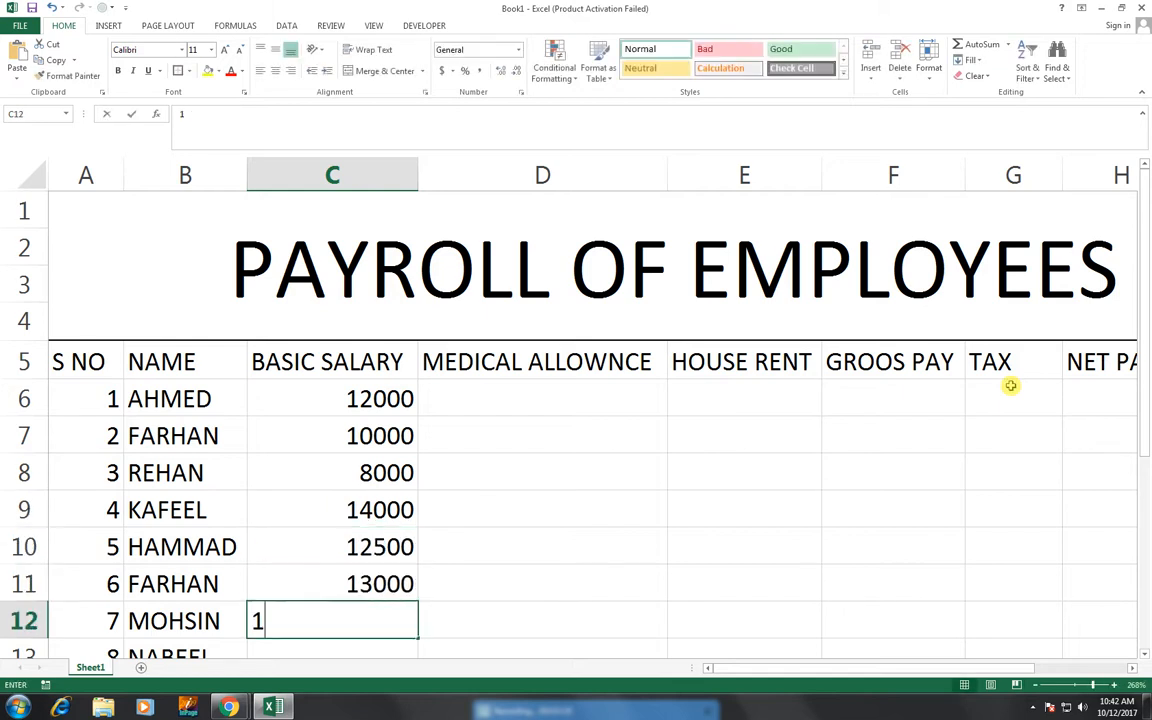
{"action": "type", "text": "150"}
{"action": "key", "text": "Return"}
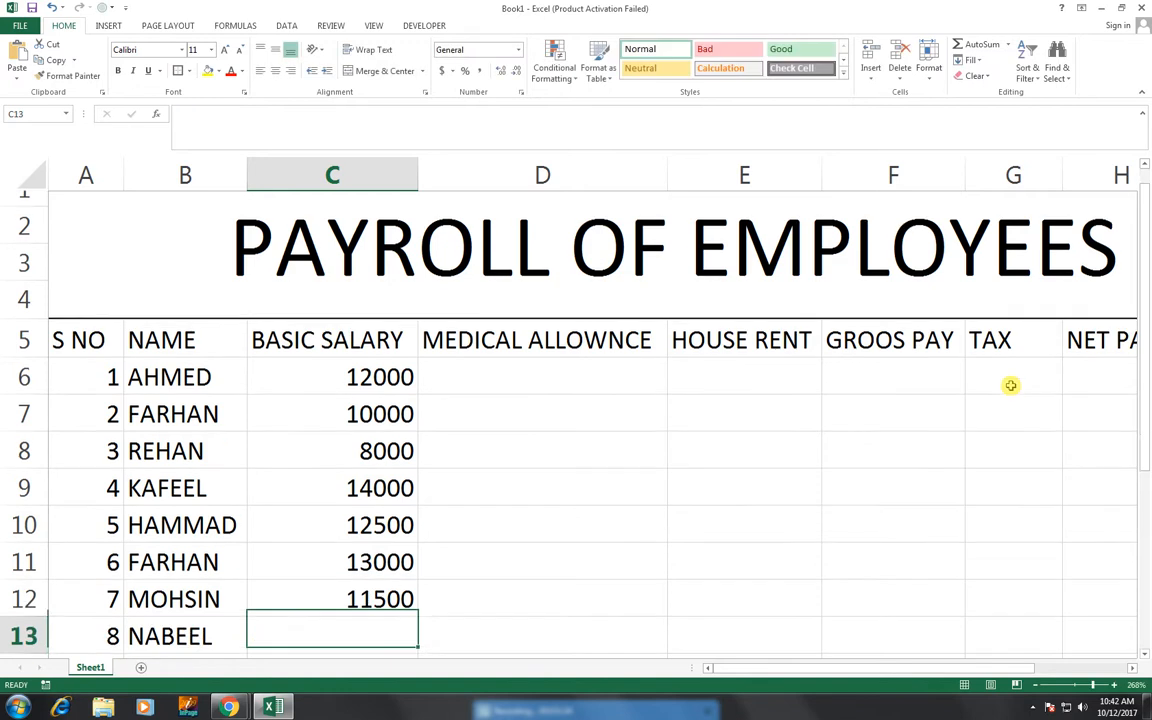
{"action": "type", "text": "9000"}
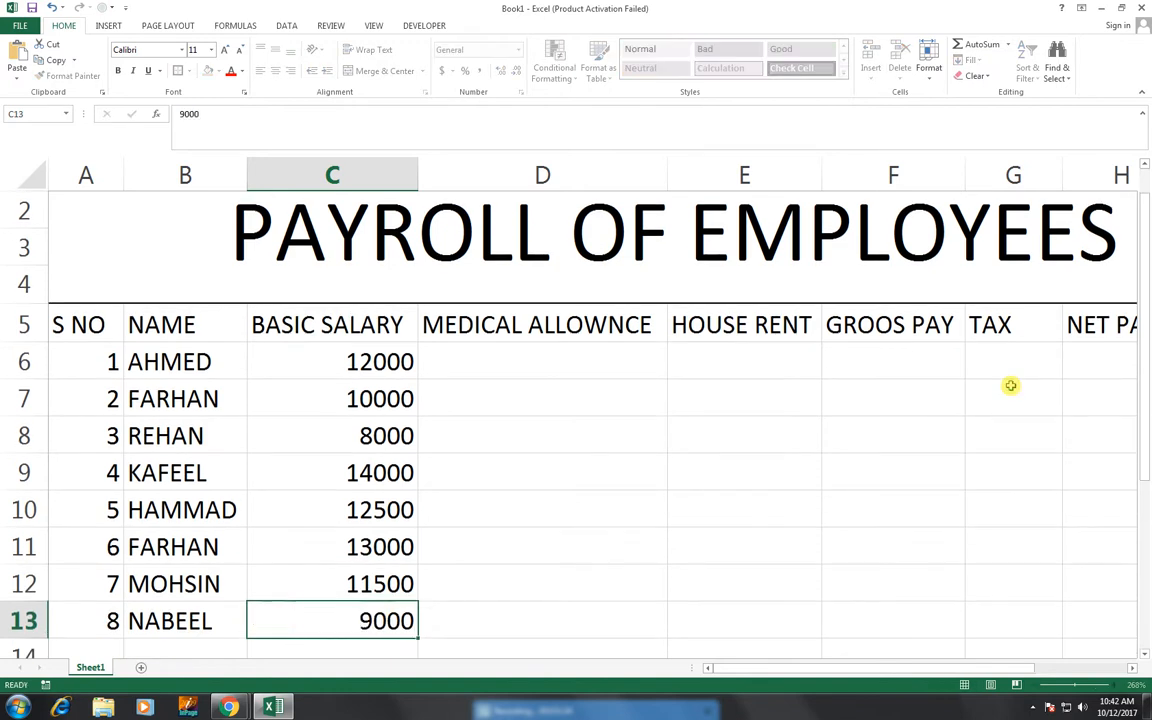
{"action": "key", "text": "Return"}
Calculate the first employee's medical allowance in D6 as 30 percent of basic salary with the formula =C6*30/100
{"action": "key", "text": "Right"}
{"action": "key", "text": "Up"}
{"action": "key", "text": "Up"}
{"action": "key", "text": "Up"}
{"action": "key", "text": "Up"}
{"action": "key", "text": "Up"}
{"action": "key", "text": "Up"}
{"action": "key", "text": "Up"}
{"action": "key", "text": "Up"}
{"action": "key", "text": "Up"}
{"action": "key", "text": "Up"}
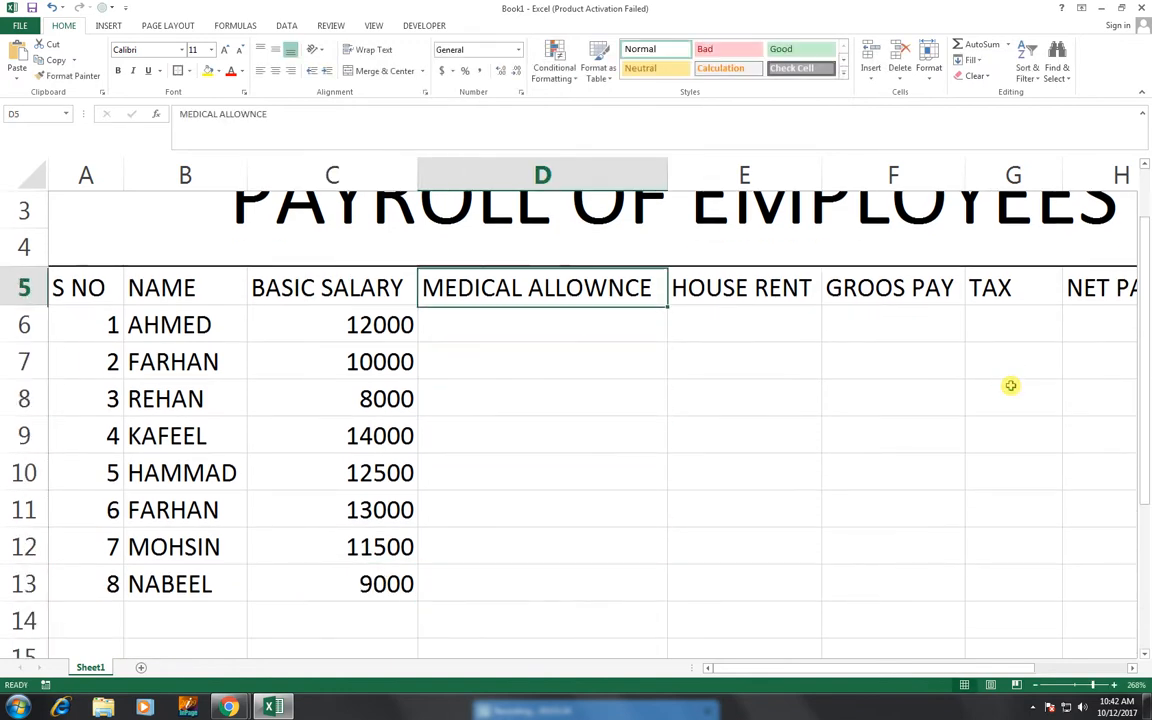
{"action": "key", "text": "Down"}
{"action": "key", "text": "Down"}
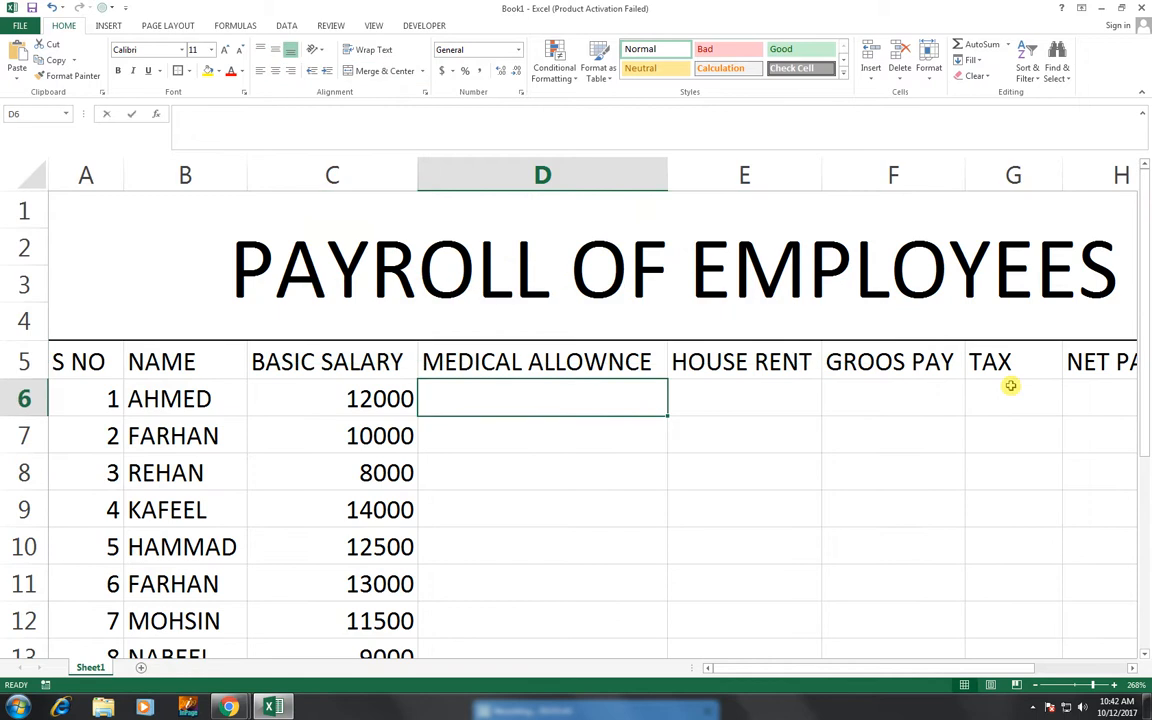
{"action": "type", "text": "="}
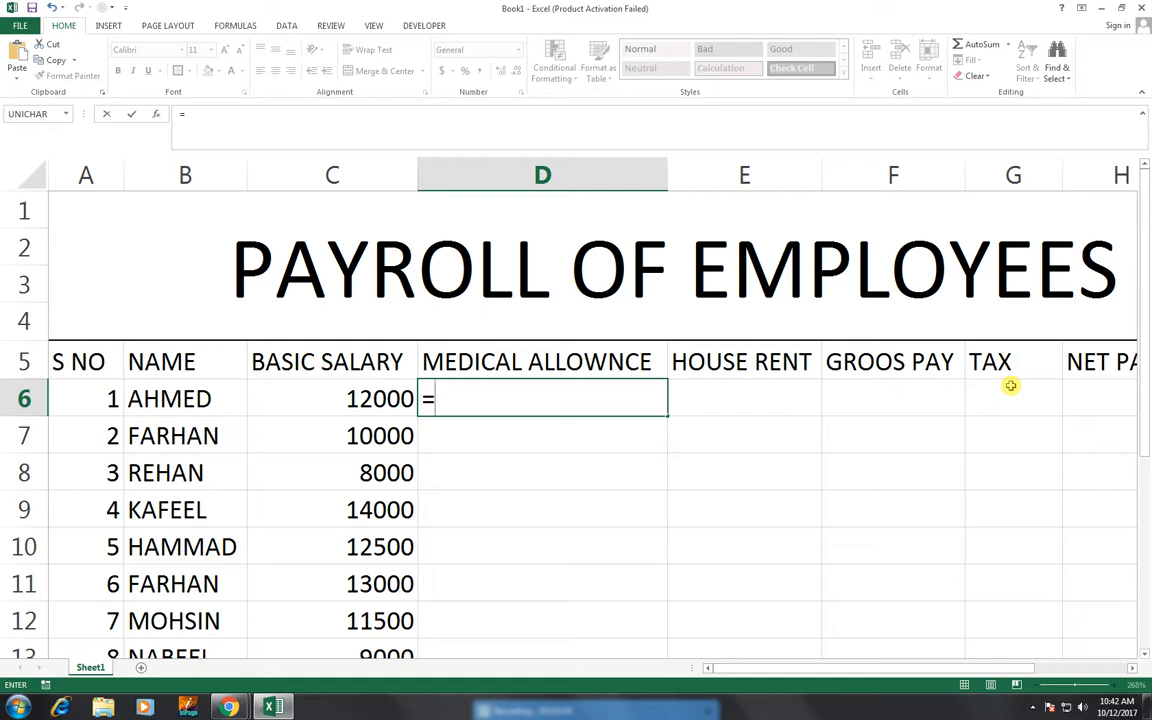
{"action": "key", "text": "Left"}
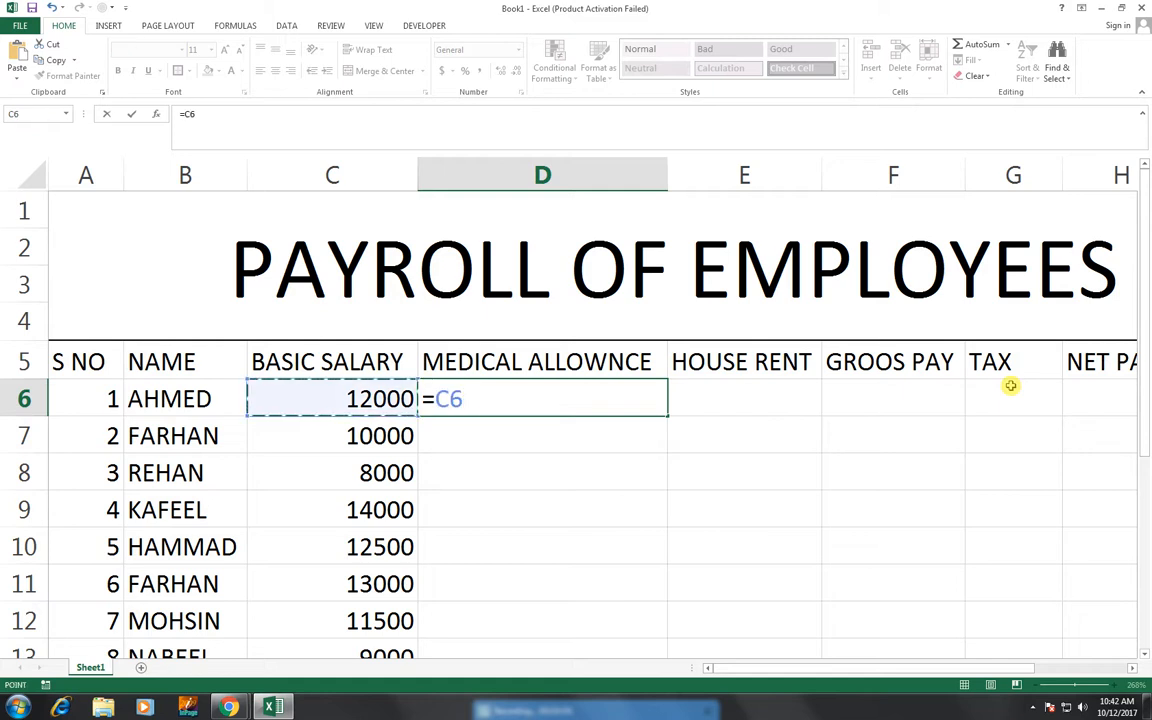
{"action": "type", "text": "*30"}
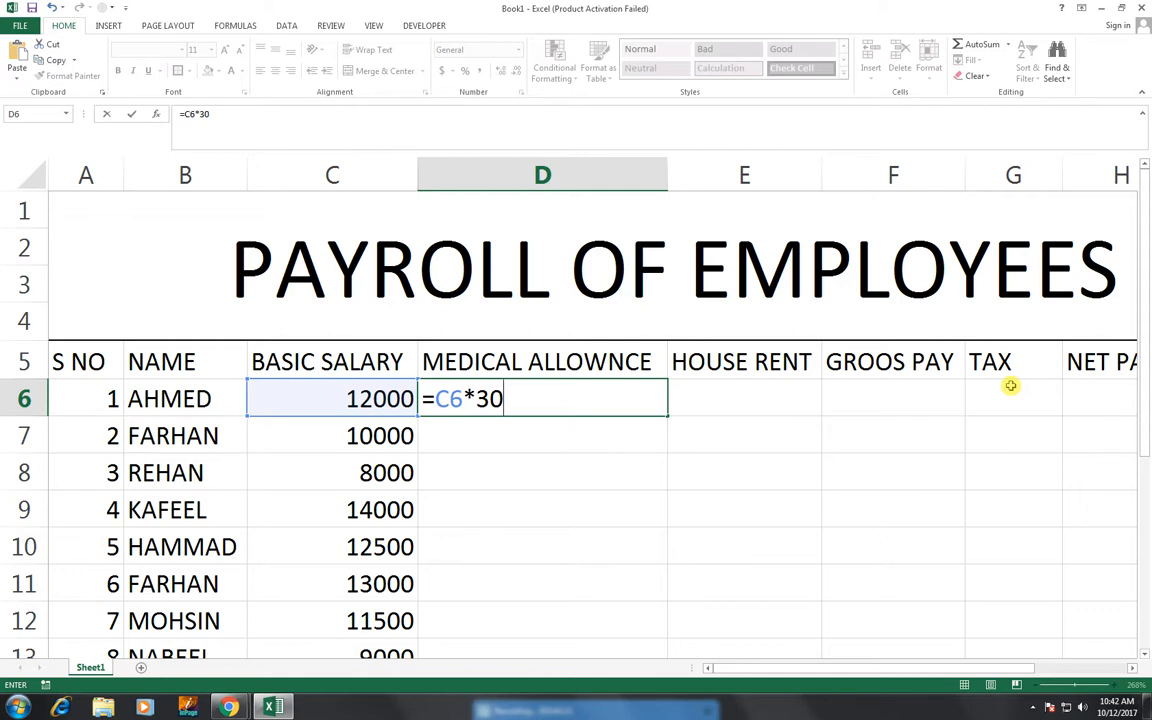
{"action": "type", "text": "/100"}
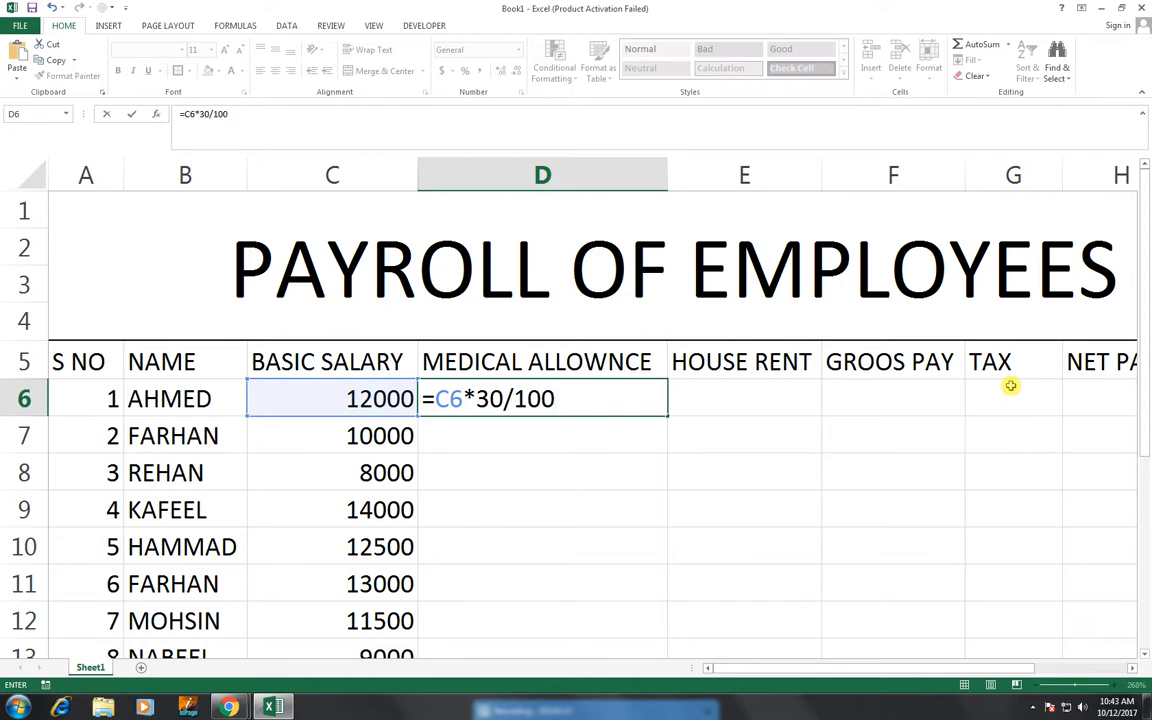
{"action": "key", "text": "Return"}
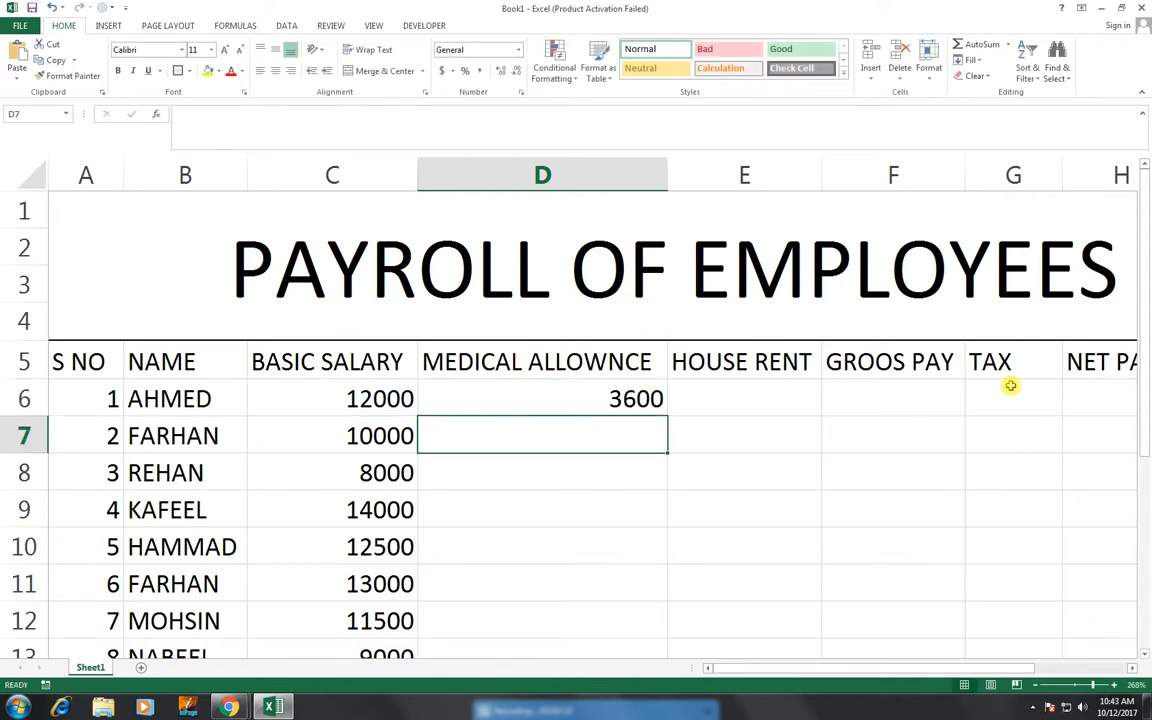
Fill the medical allowance formula from D6 down to D13 and make column D very slightly narrower
{"action": "key", "text": "Up"}
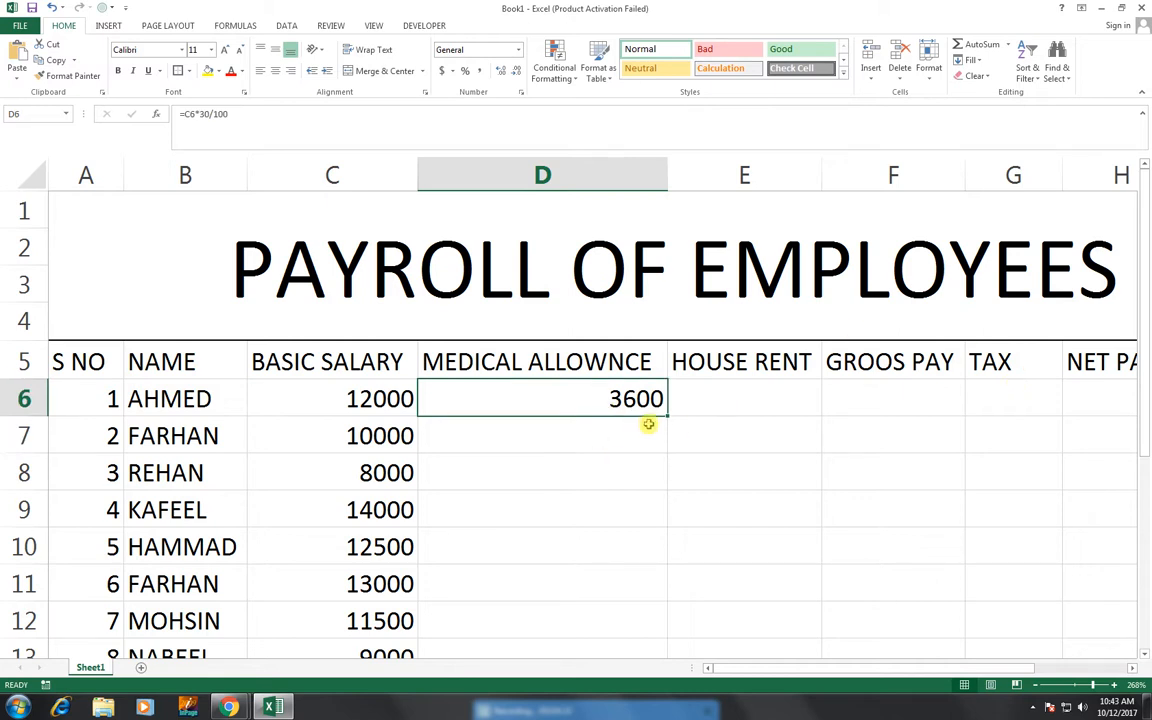
{"action": "left_click_drag", "start_coordinate": [666, 416], "coordinate": [662, 657]}
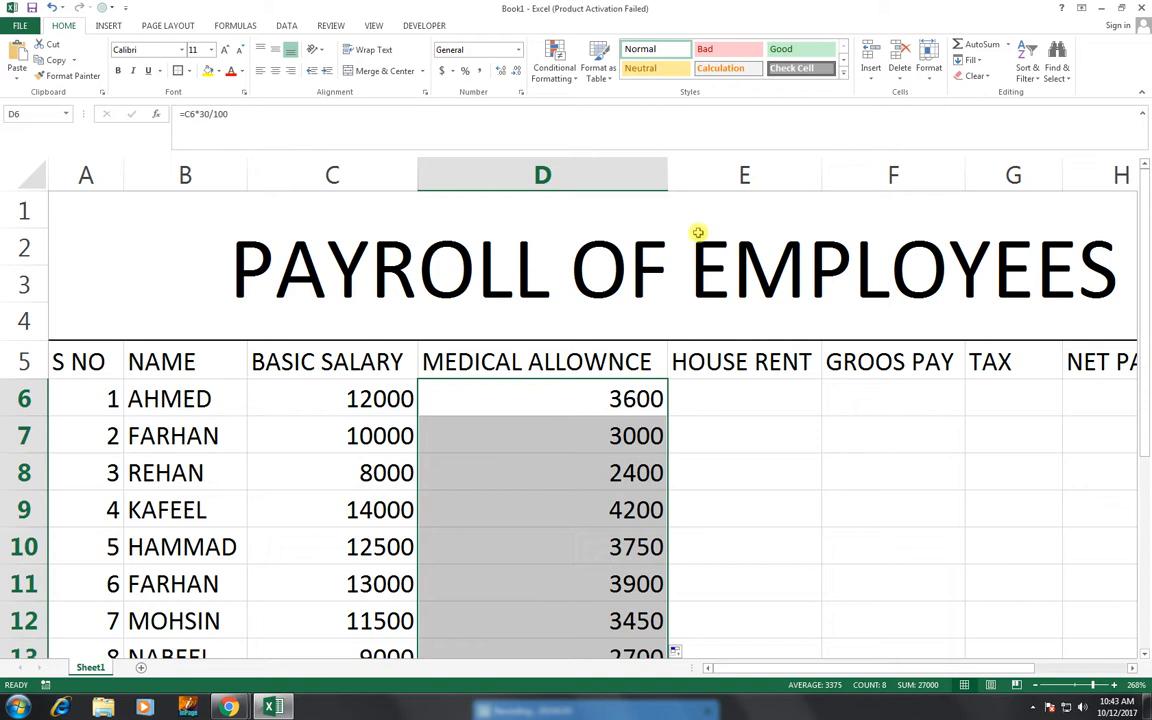
{"action": "left_click_drag", "start_coordinate": [666, 176], "coordinate": [665, 176]}
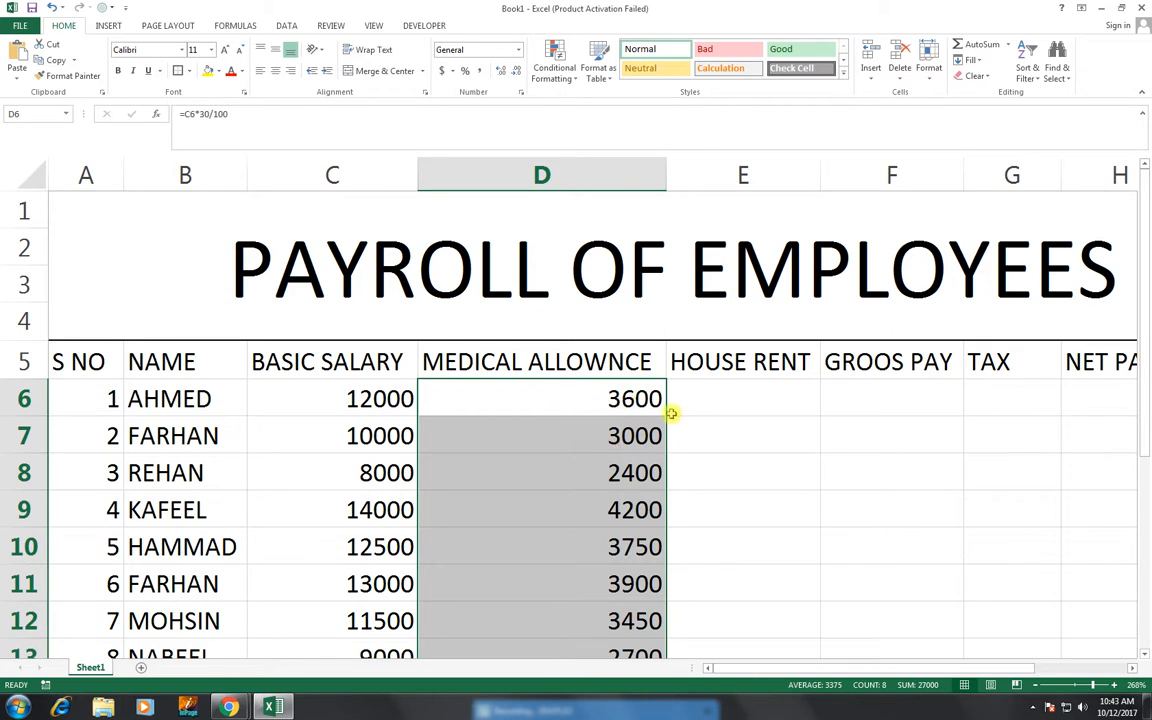
Calculate the first employee's house rent in E6 as 40 percent of basic salary with the formula =C6*40/100
{"action": "left_click", "coordinate": [746, 396]}
{"action": "type", "text": "="}
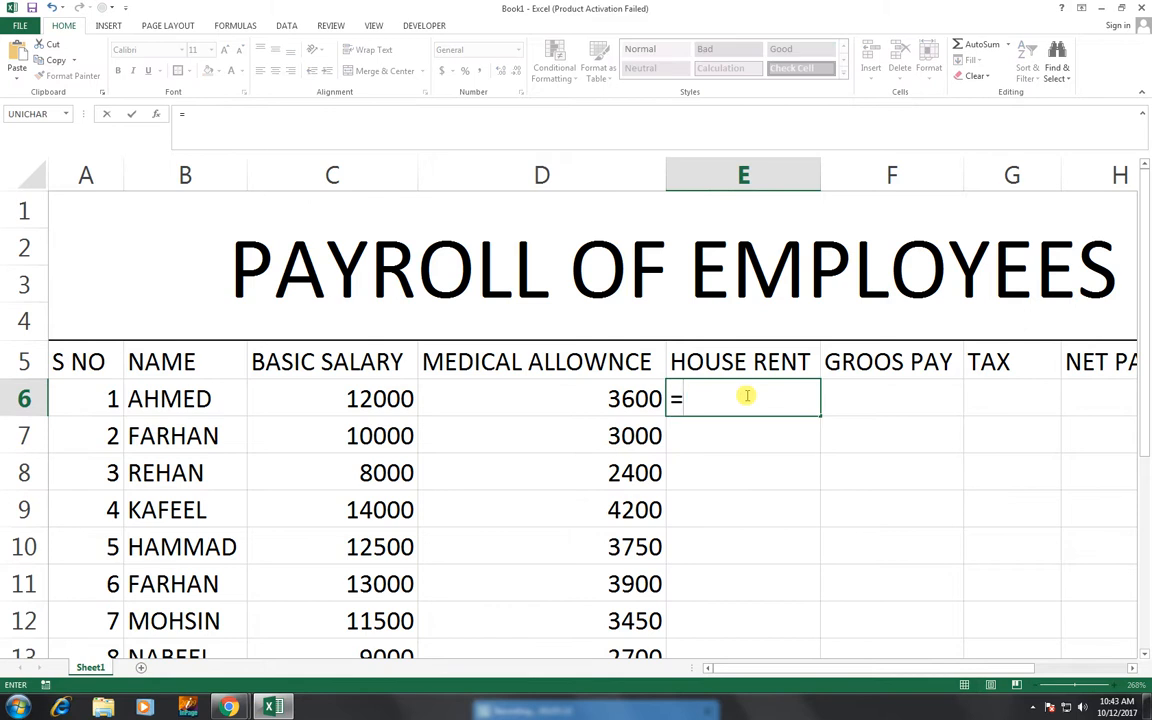
{"action": "key", "text": "Left"}
{"action": "key", "text": "Left"}
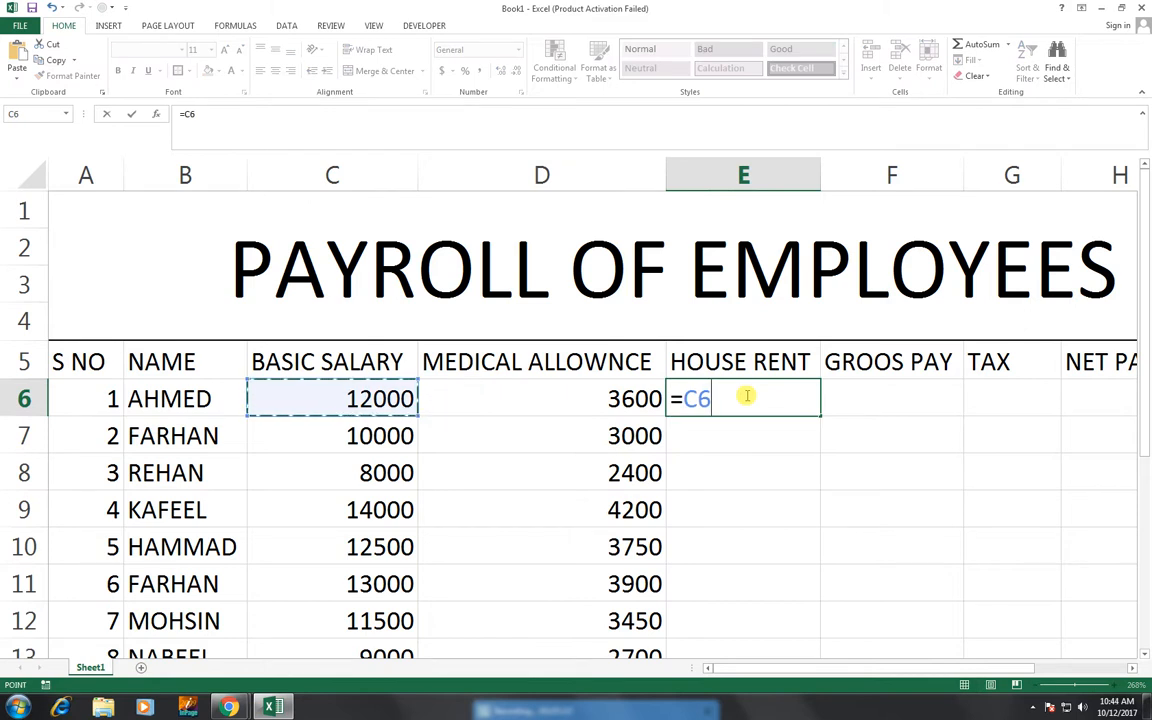
{"action": "type", "text": "*"}
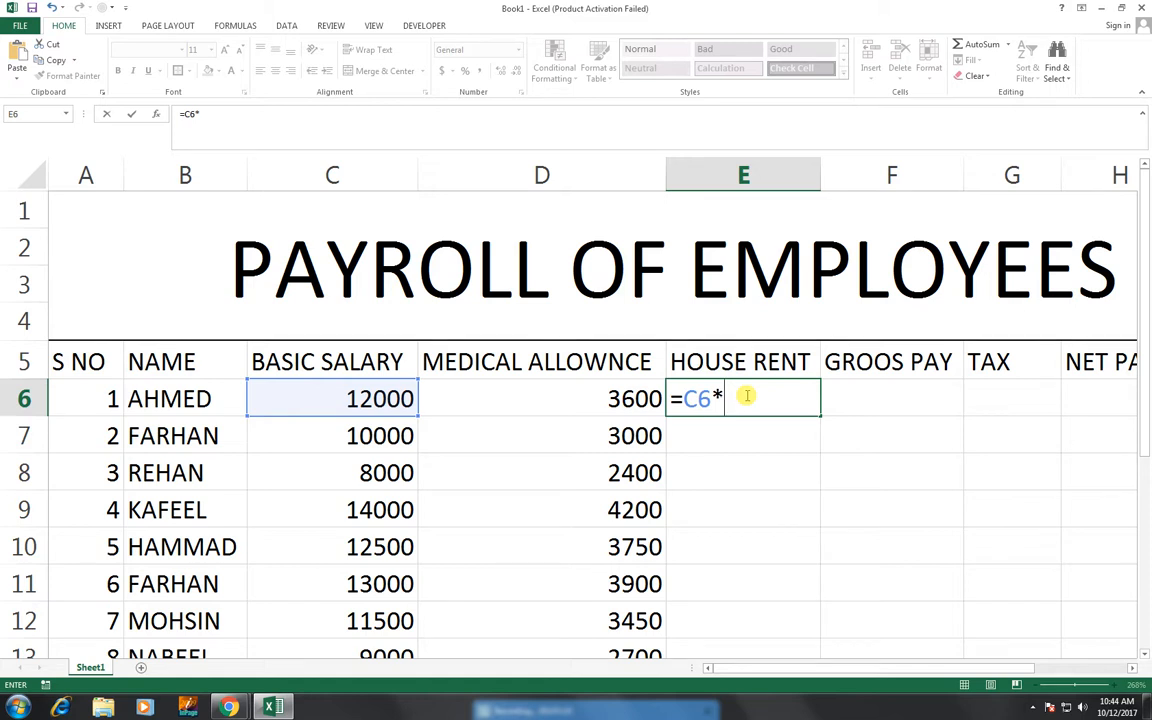
{"action": "type", "text": "40"}
{"action": "type", "text": "/100"}
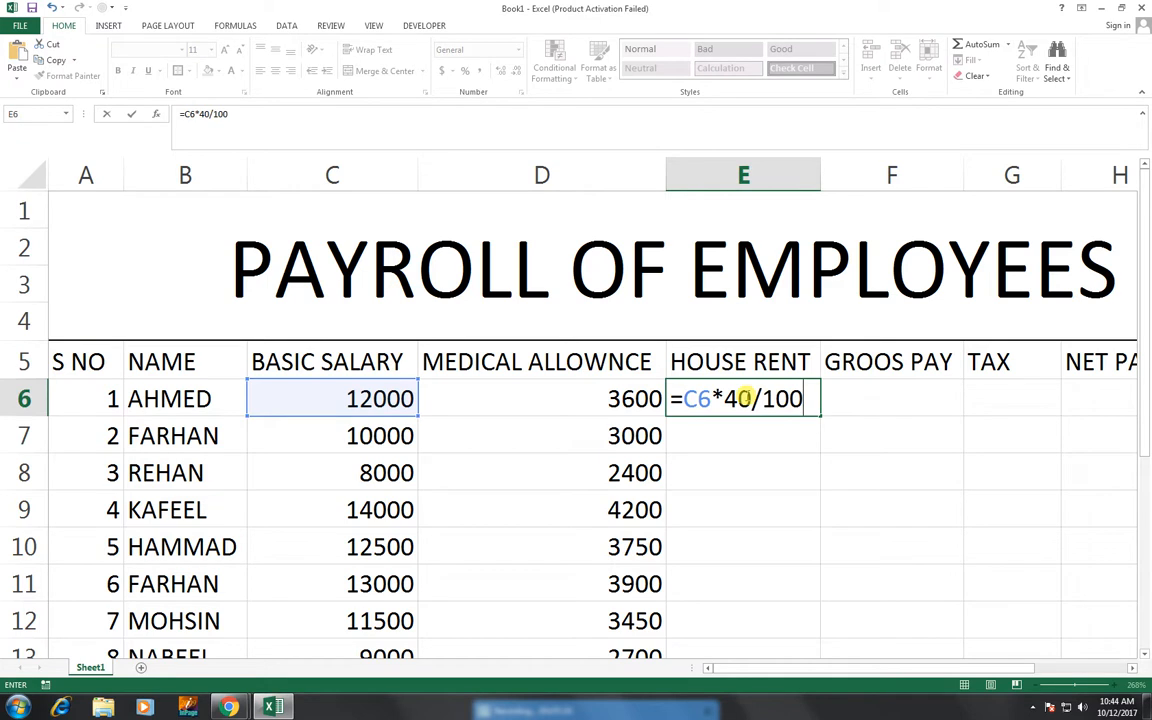
{"action": "key", "text": "Return"}
Fill the house rent formula from E6 down to E13 for all eight employees
{"action": "left_click", "coordinate": [758, 399]}
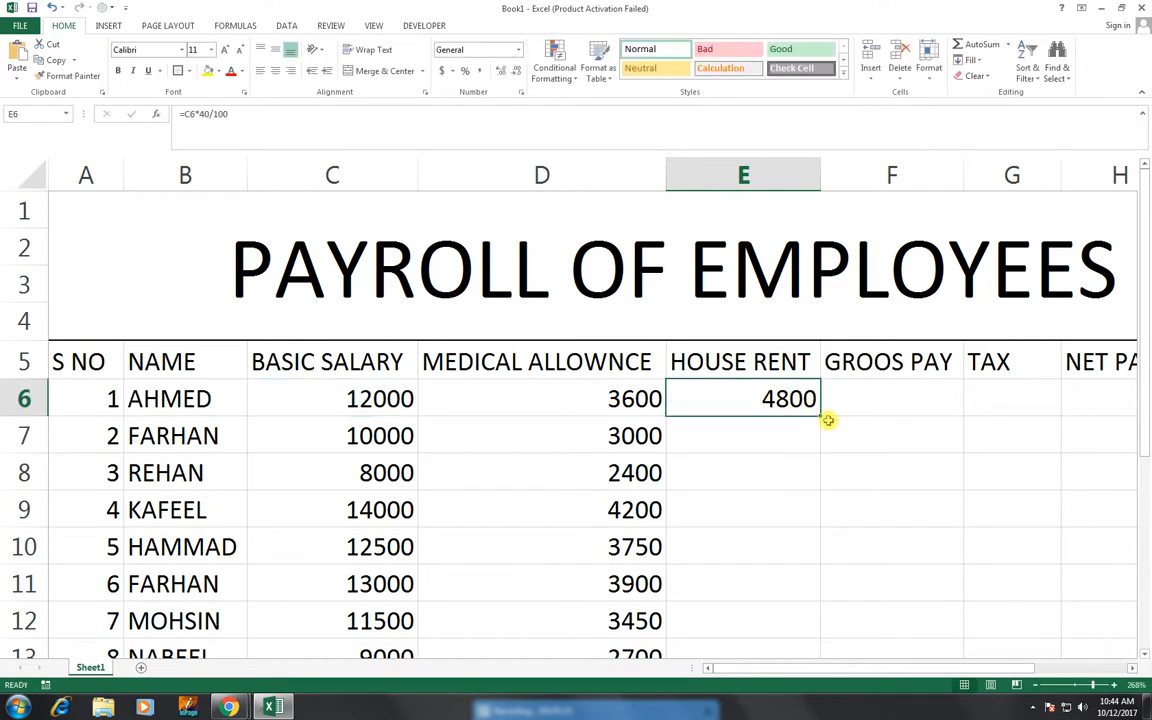
{"action": "double_click", "coordinate": [819, 416]}
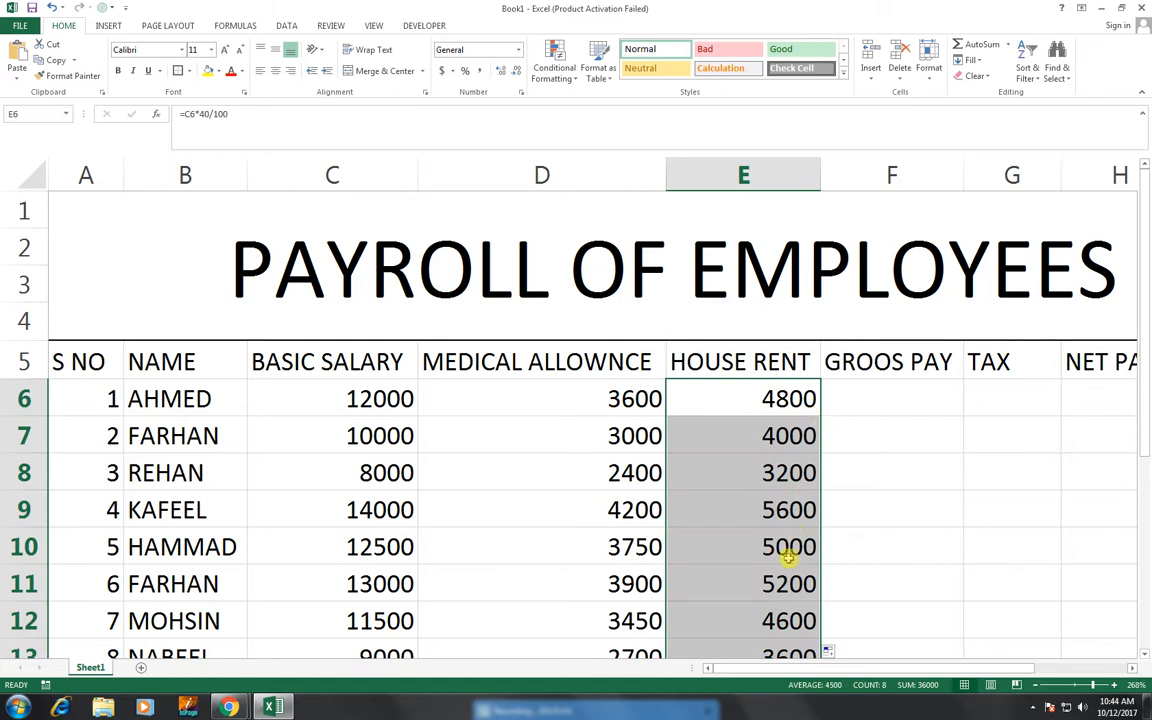
{"action": "key", "text": "ctrl+z"}
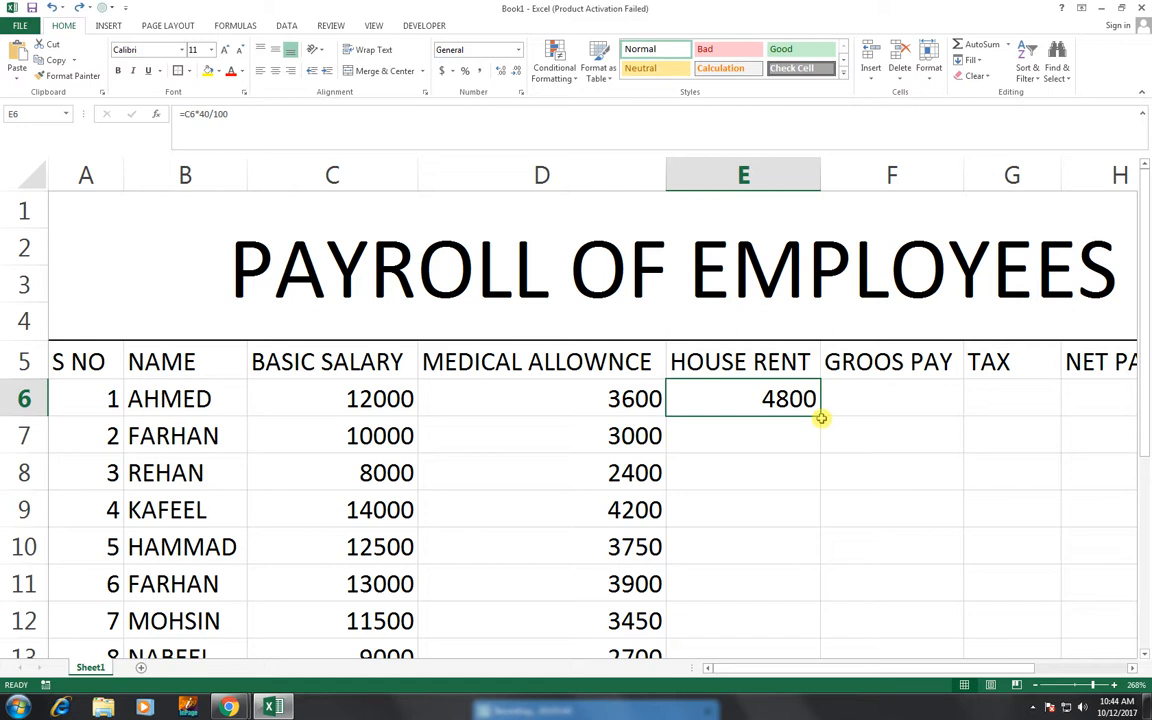
{"action": "left_click_drag", "start_coordinate": [821, 417], "coordinate": [818, 656]}
Correct the misspelled header in cell F5 to GROSS PAY
{"action": "left_click", "coordinate": [877, 401]}
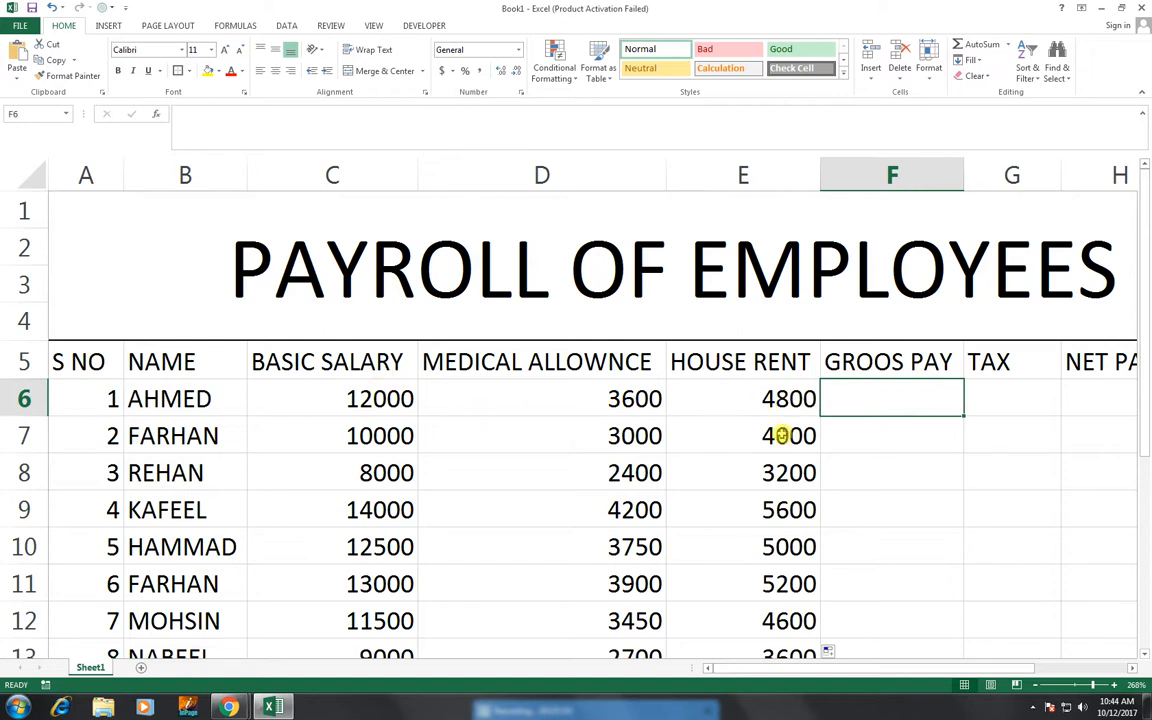
{"action": "double_click", "coordinate": [895, 363]}
{"action": "key", "text": "BackSpace"}
{"action": "type", "text": "S"}
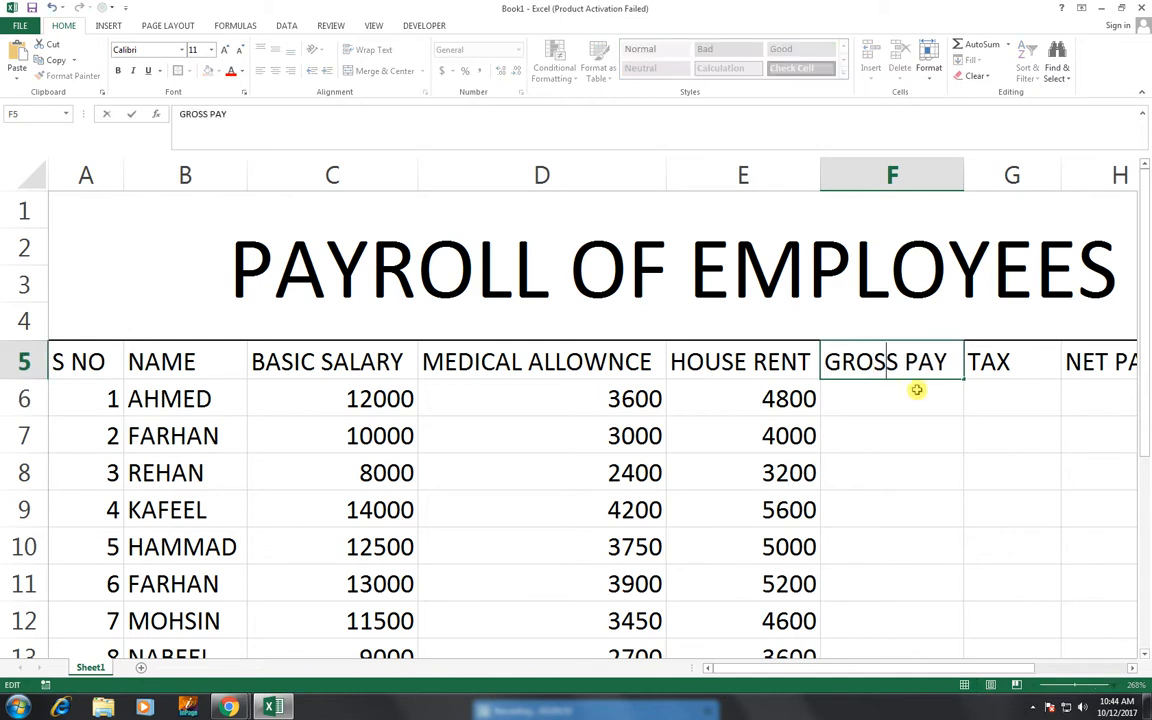
{"action": "key", "text": "Return"}
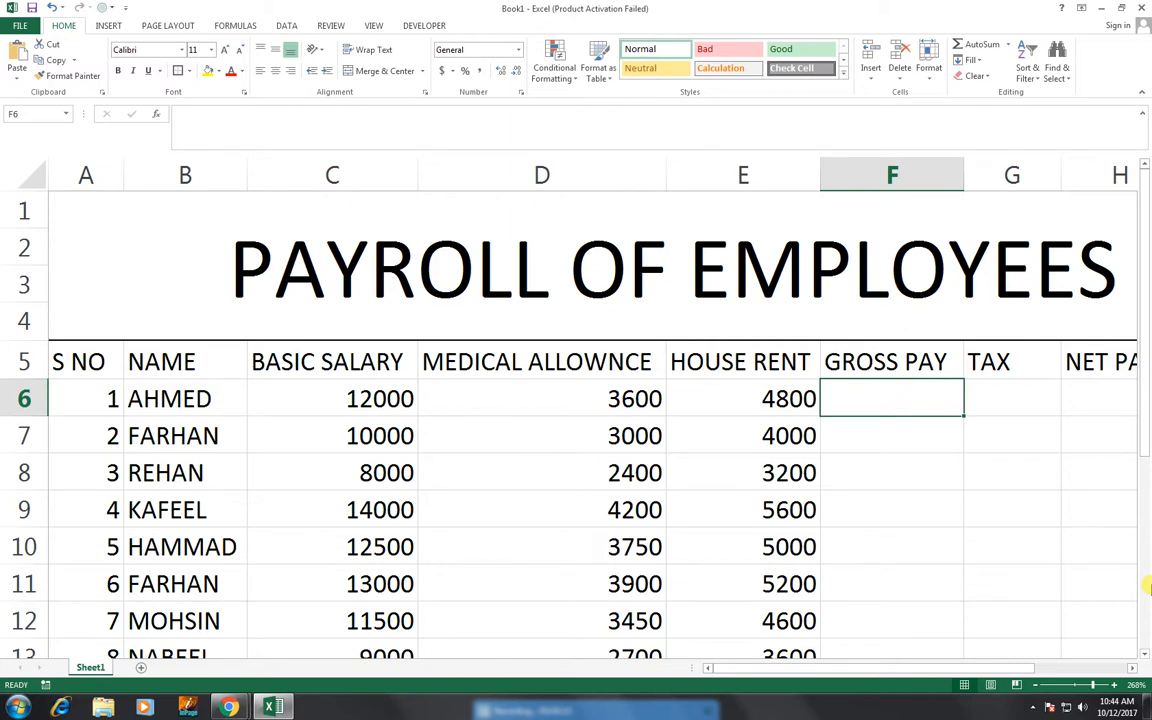
Calculate gross pay in F6 with =SUM(C6:E6) and fill the formula down to F13
{"action": "type", "text": "=SUM"}
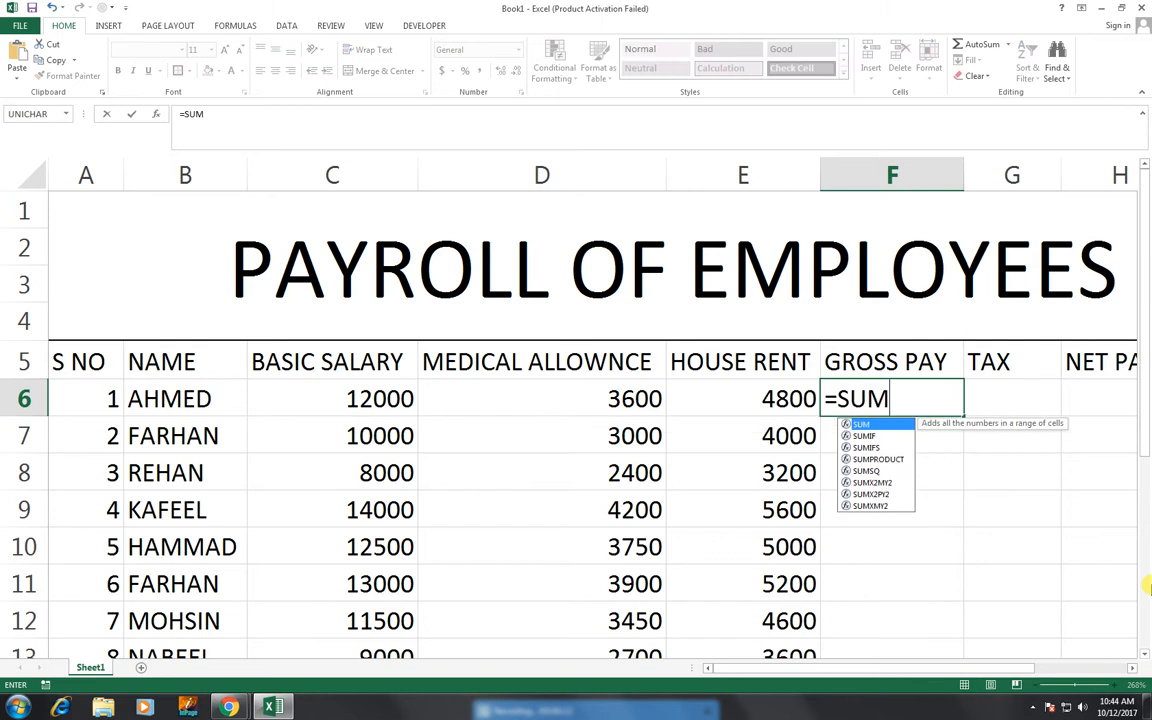
{"action": "type", "text": "("}
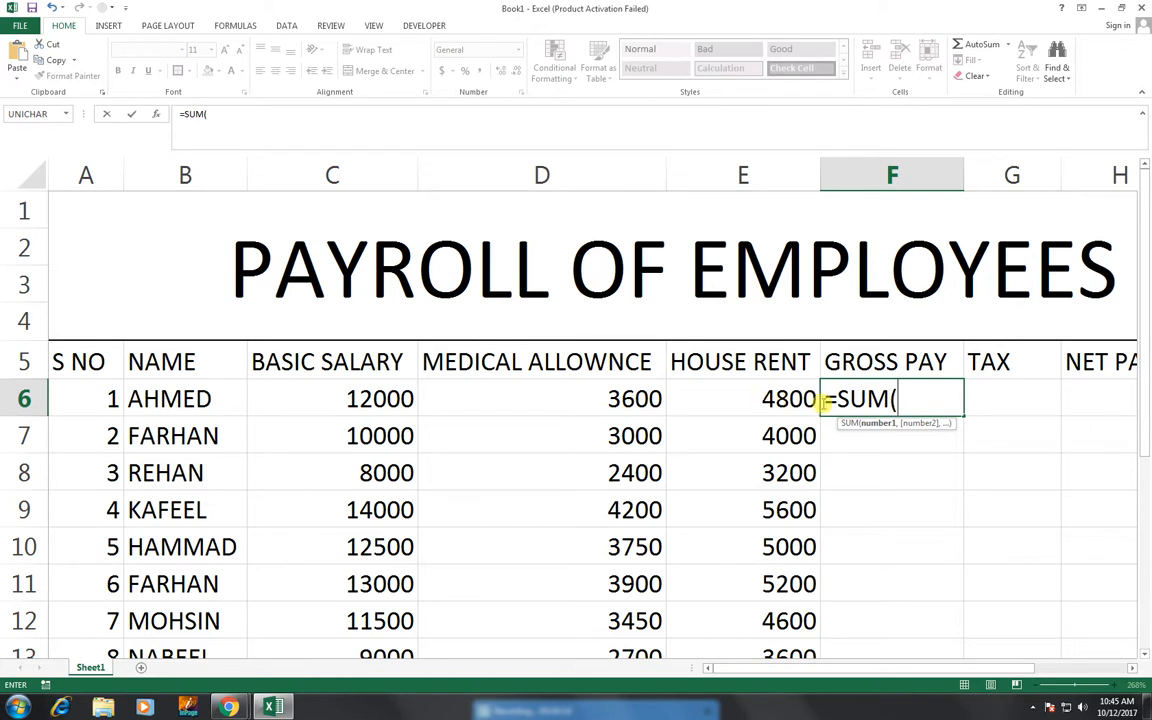
{"action": "left_click", "coordinate": [782, 399]}
{"action": "left_click_drag", "start_coordinate": [782, 399], "coordinate": [347, 399]}
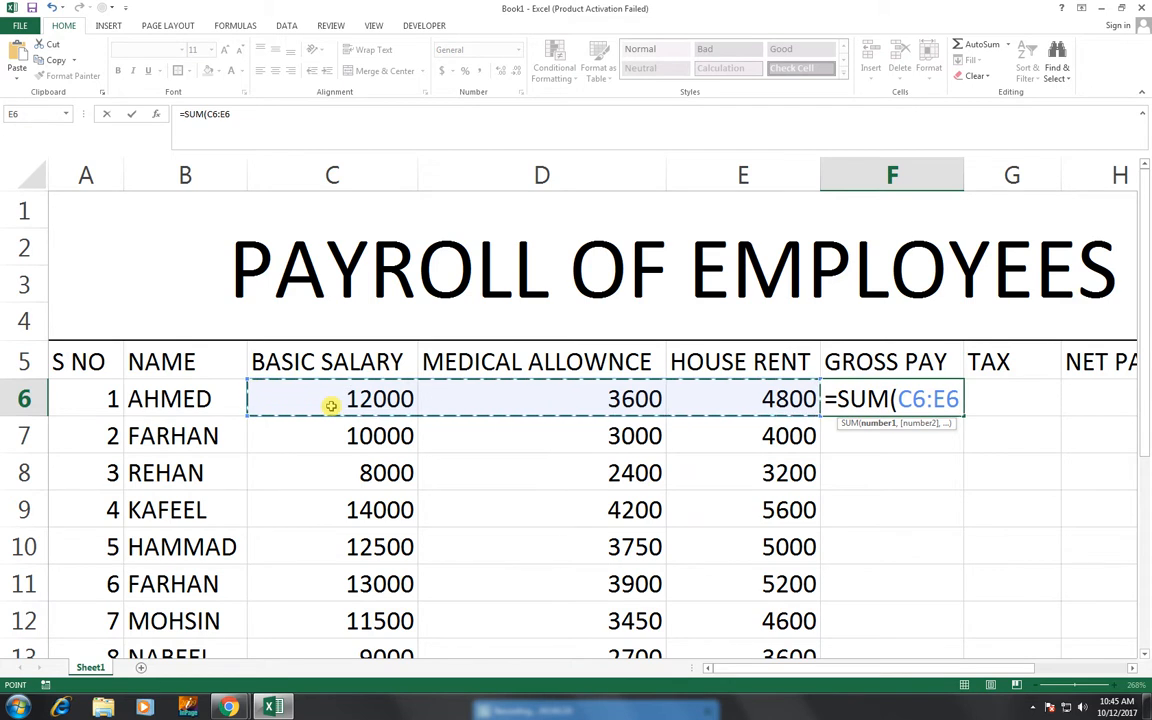
{"action": "type", "text": ")"}
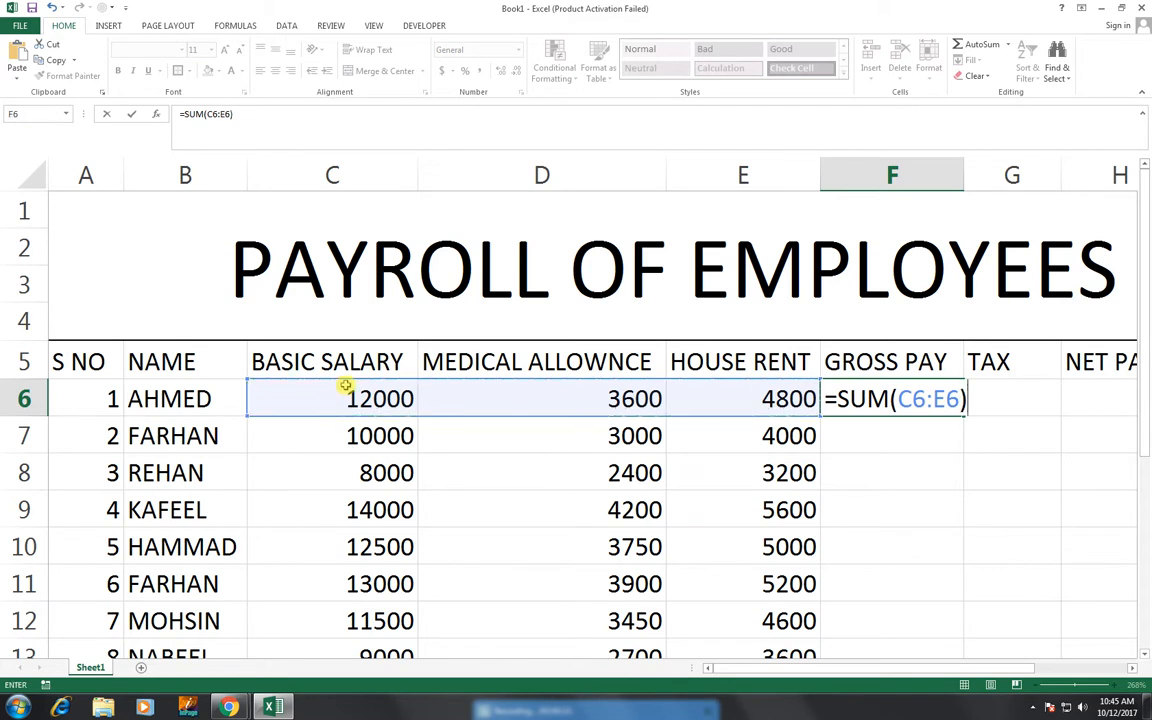
{"action": "key", "text": "Return"}
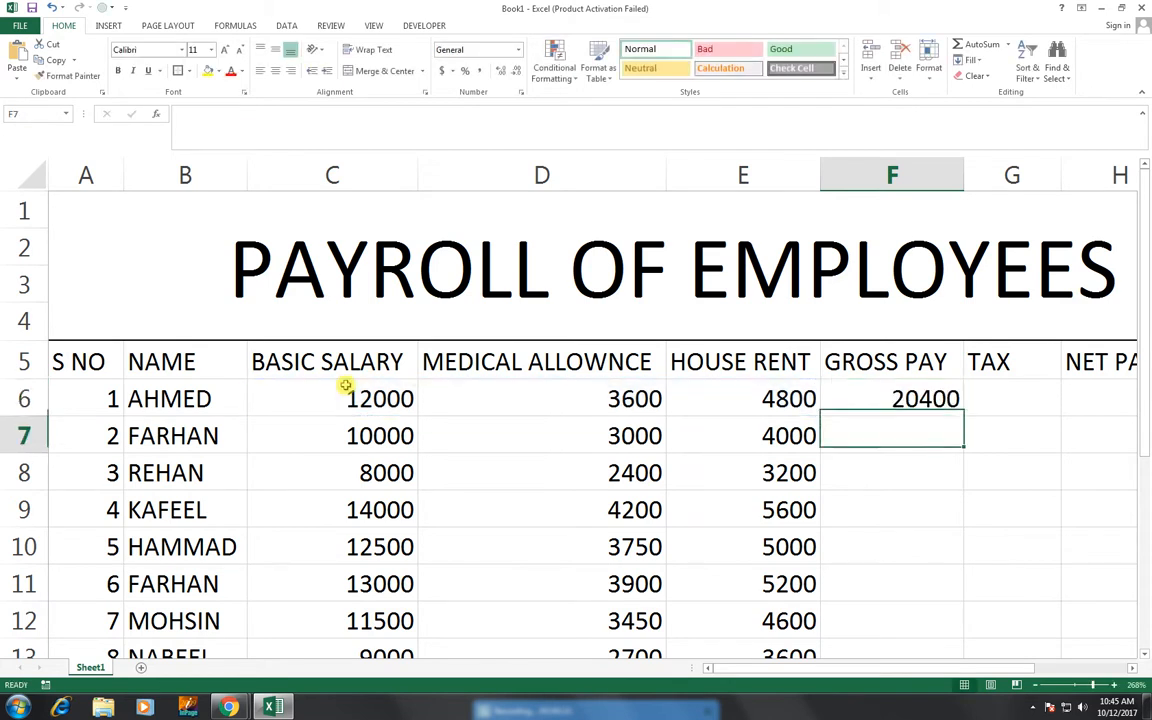
{"action": "left_click", "coordinate": [857, 402]}
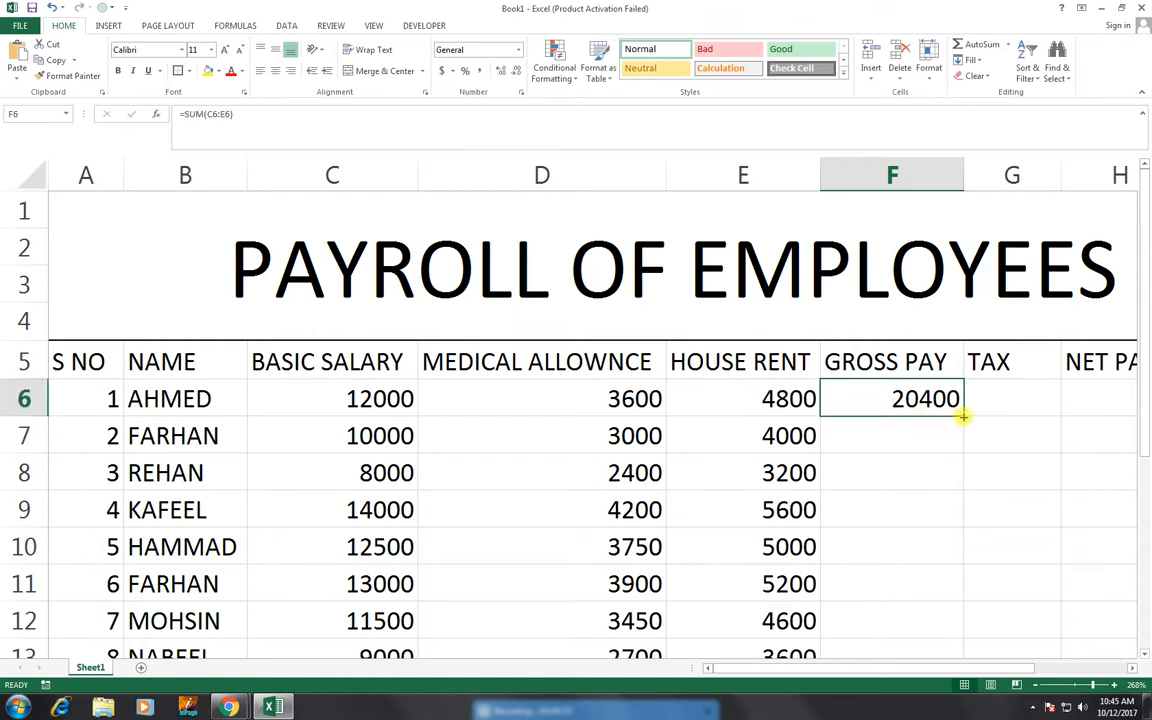
{"action": "left_click_drag", "start_coordinate": [962, 416], "coordinate": [967, 650]}
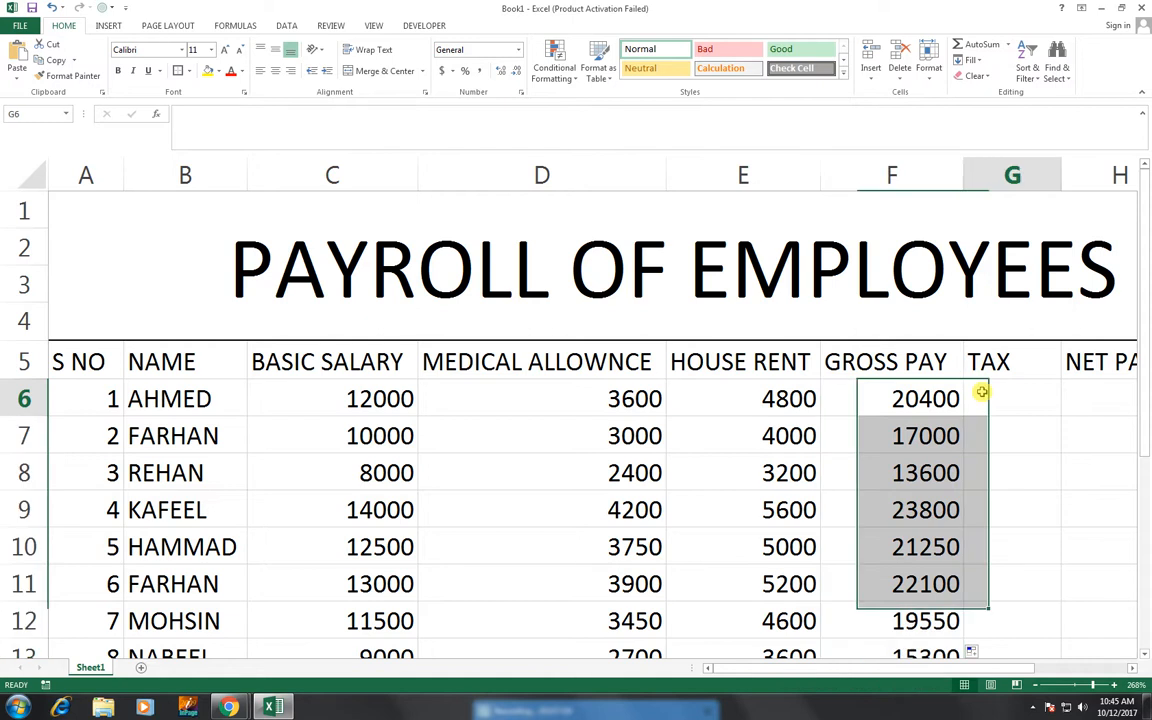
Start the first employee's tax formula in G6 with an IF test for gross pay of at least 20000, =IF(F6>=20000,
{"action": "left_click", "coordinate": [982, 394]}
{"action": "type", "text": "=IF("}
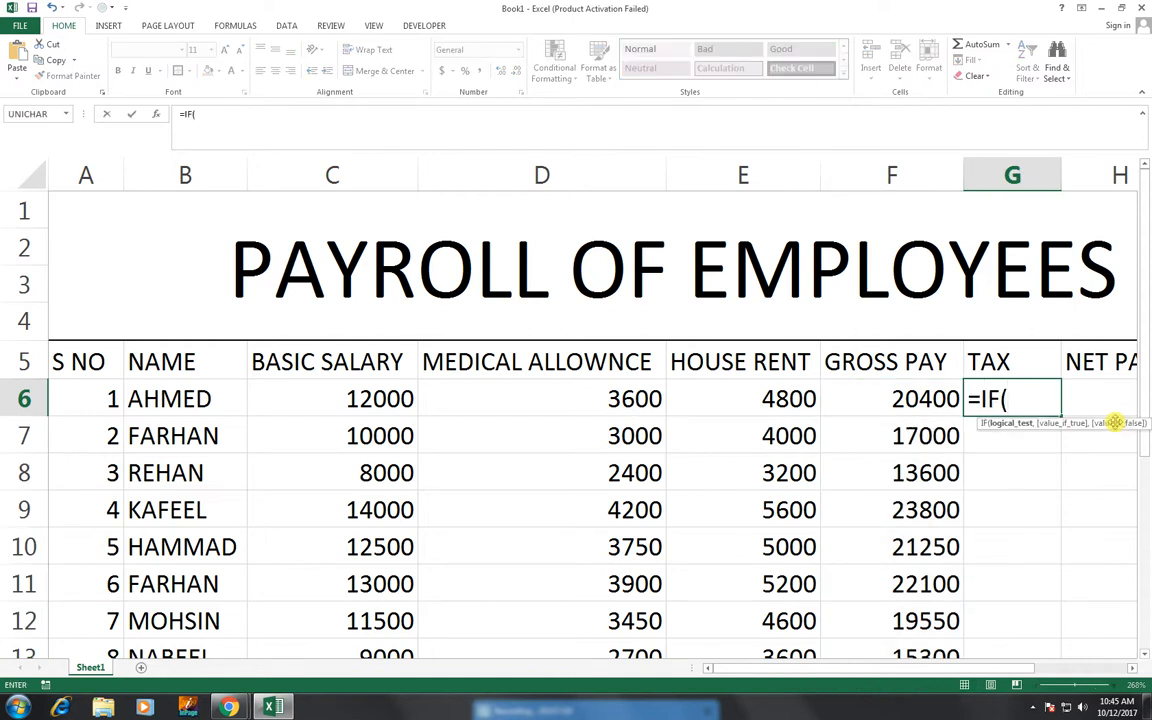
{"action": "key", "text": "Left"}
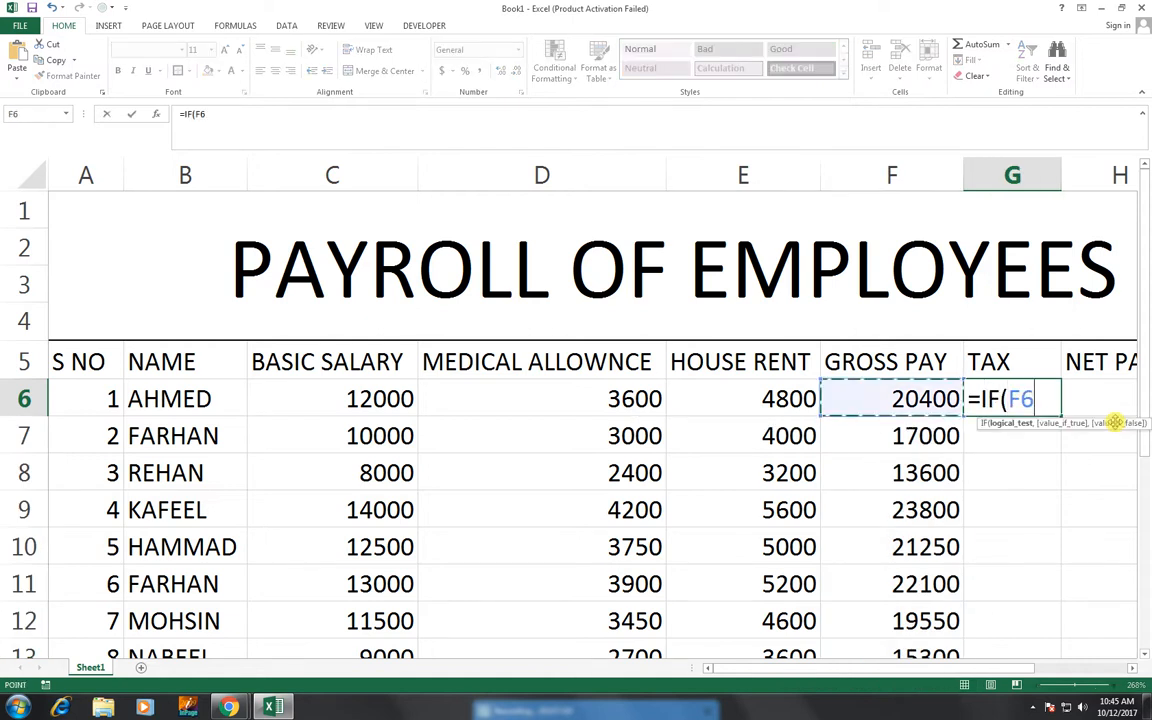
{"action": "type", "text": ">"}
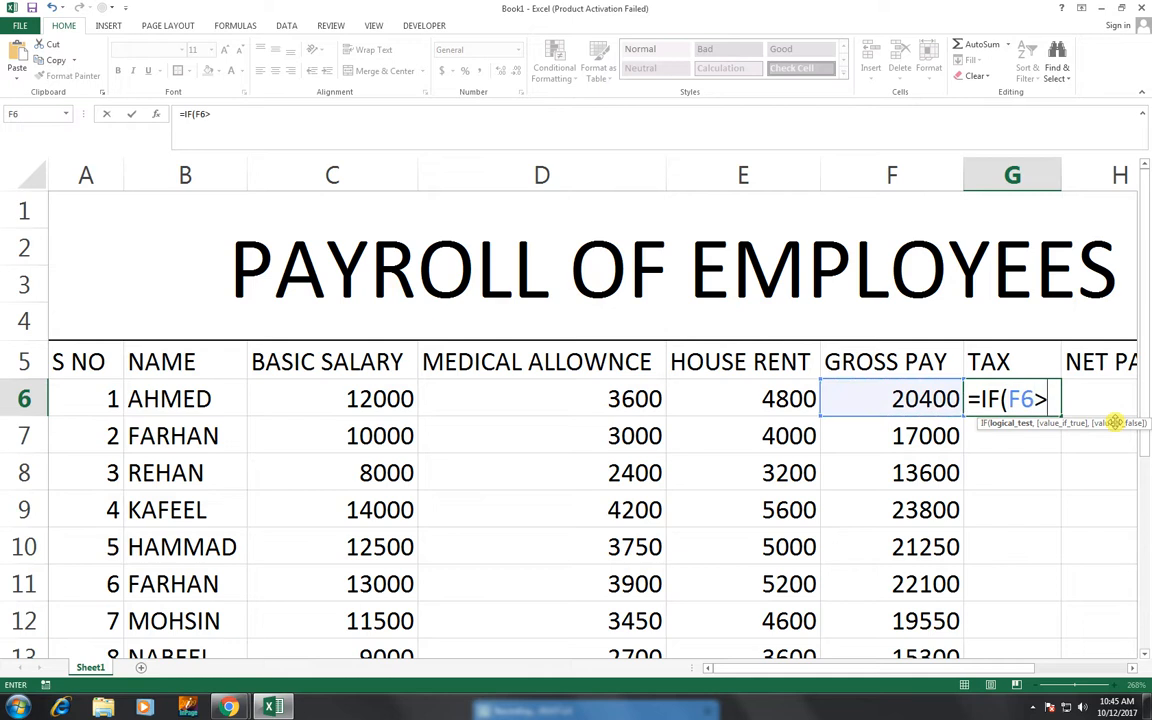
{"action": "type", "text": "=2000"}
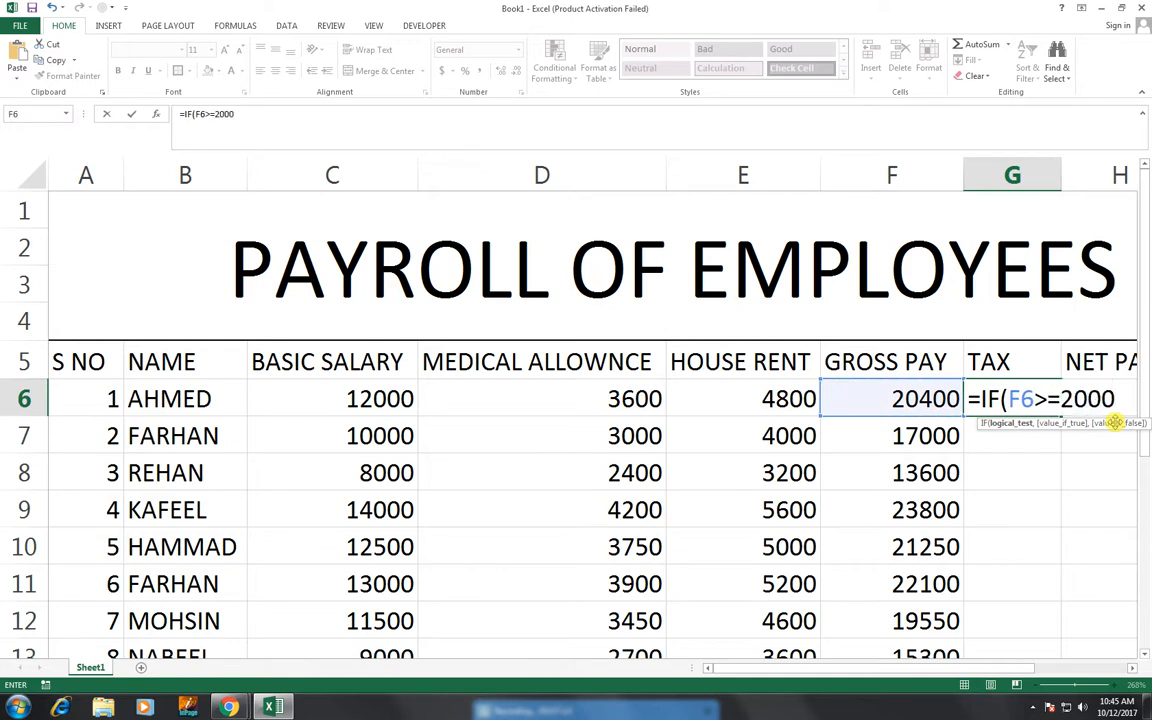
{"action": "type", "text": "0,\""}
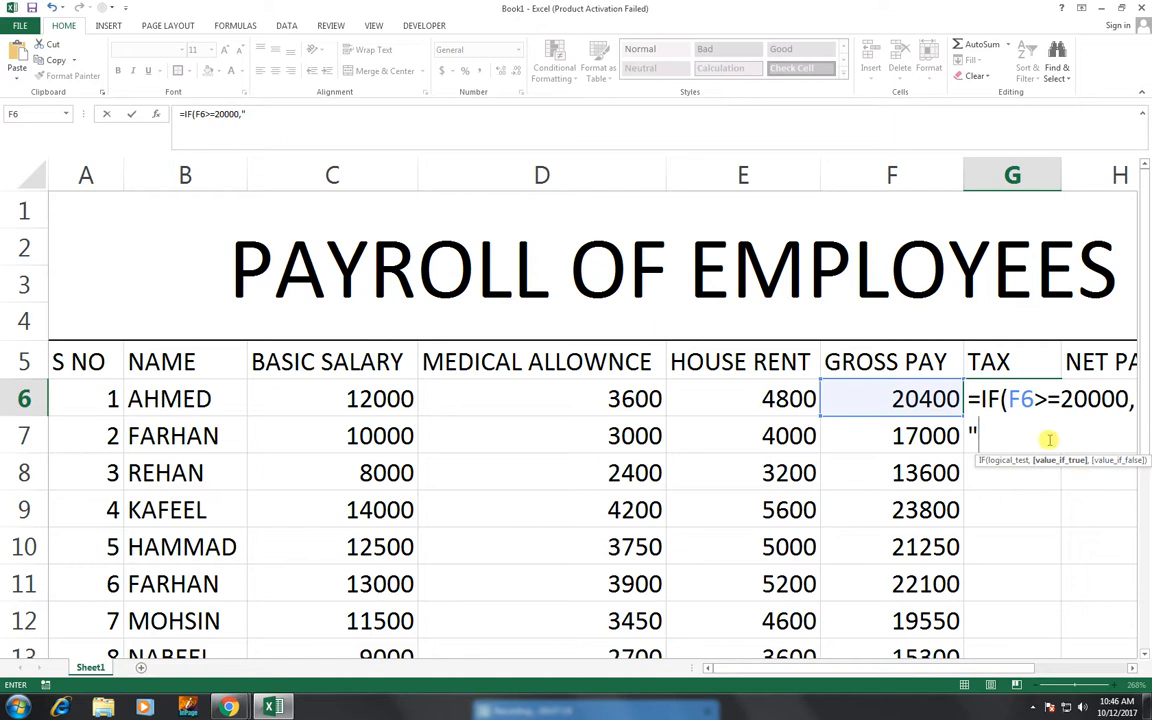
{"action": "left_click", "coordinate": [928, 399]}
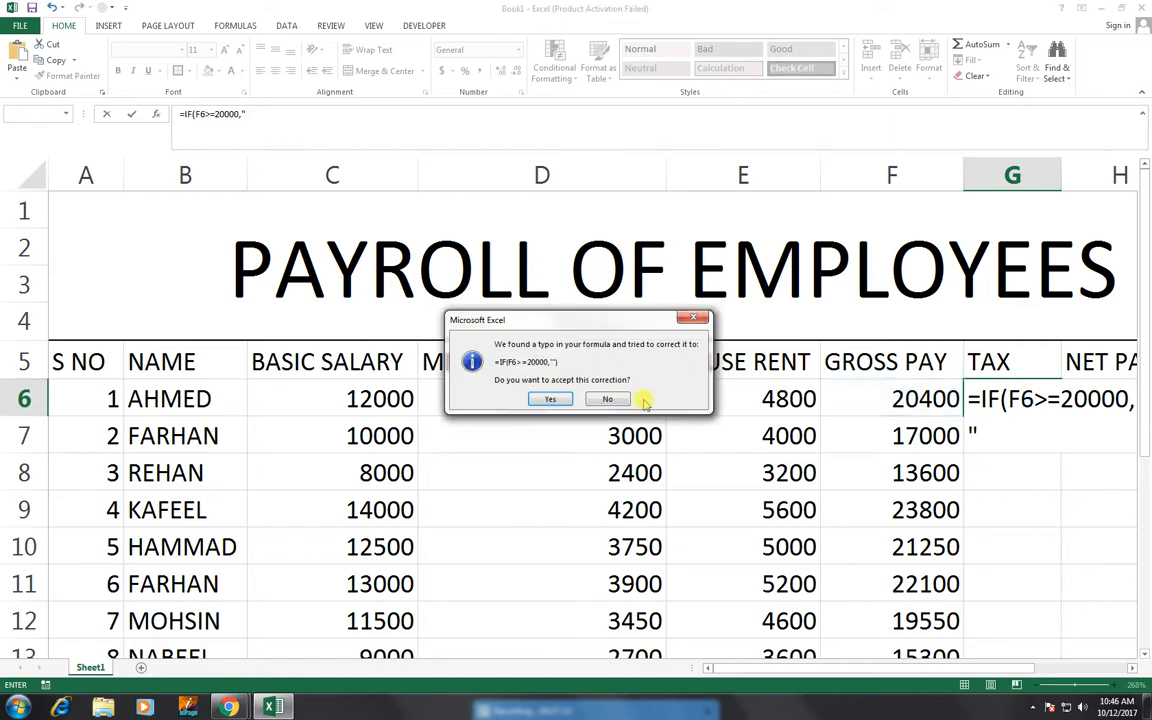
{"action": "left_click", "coordinate": [610, 397]}
{"action": "key", "text": "Return"}
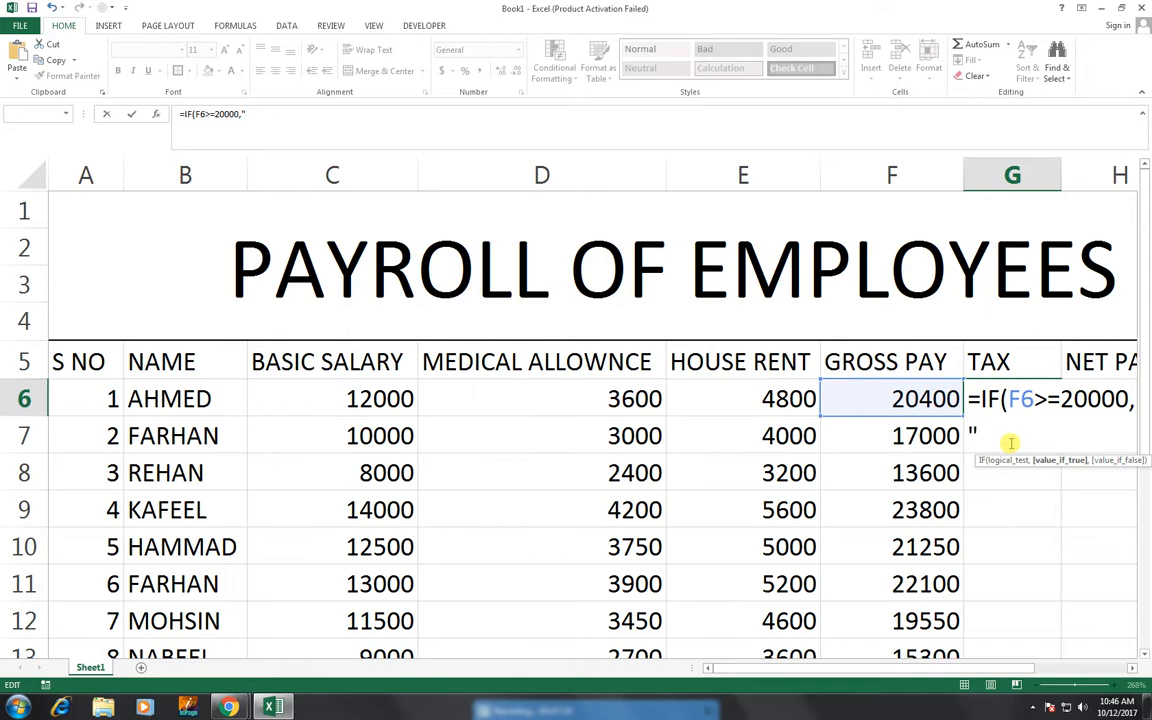
{"action": "key", "text": "BackSpace"}
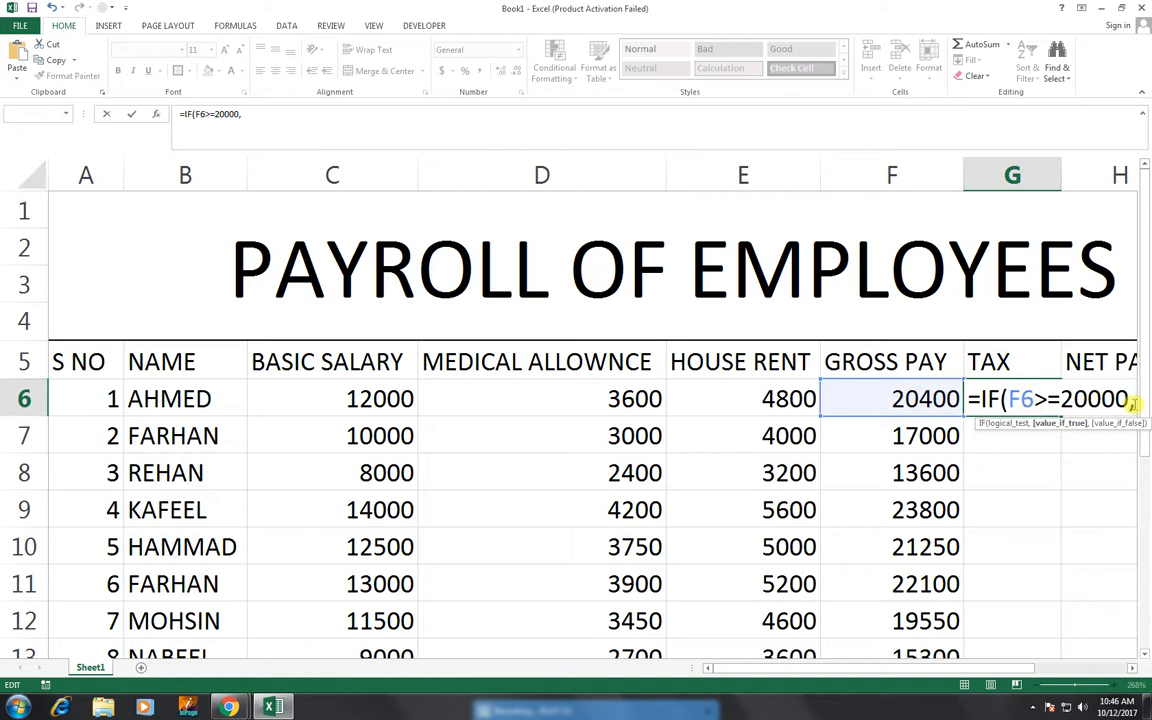
Complete the tax formula in G6 with F6*5/100 as the true value and 0 as the false value
{"action": "left_click", "coordinate": [927, 399]}
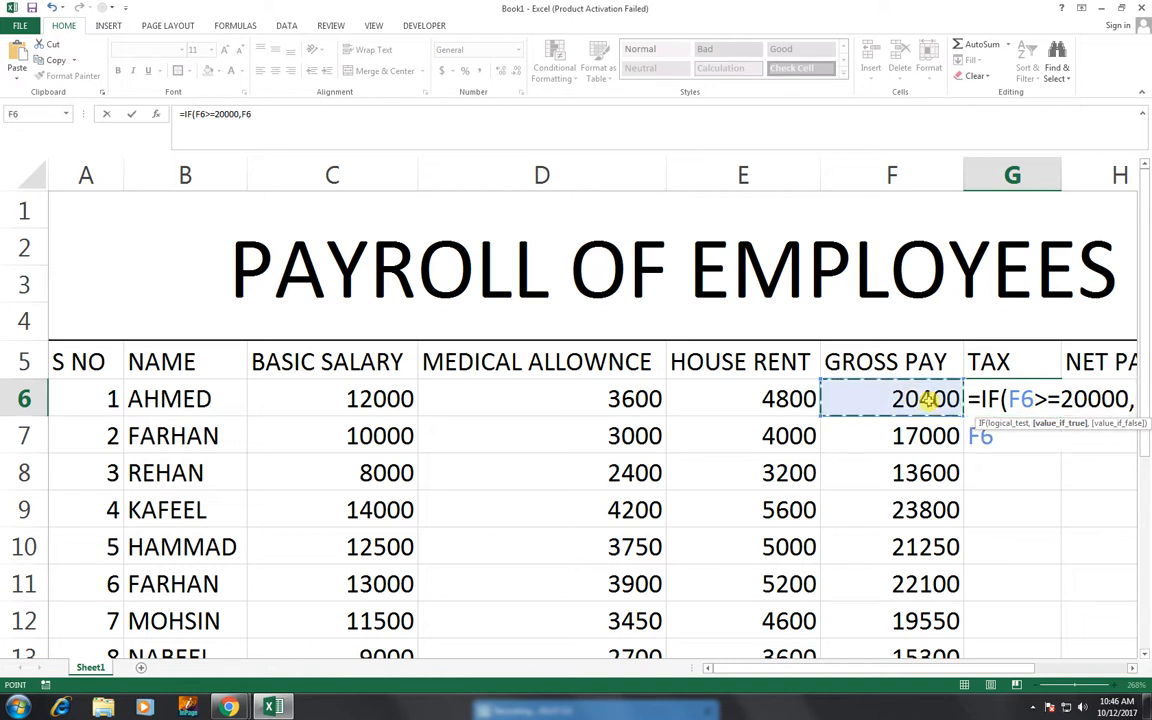
{"action": "type", "text": "*"}
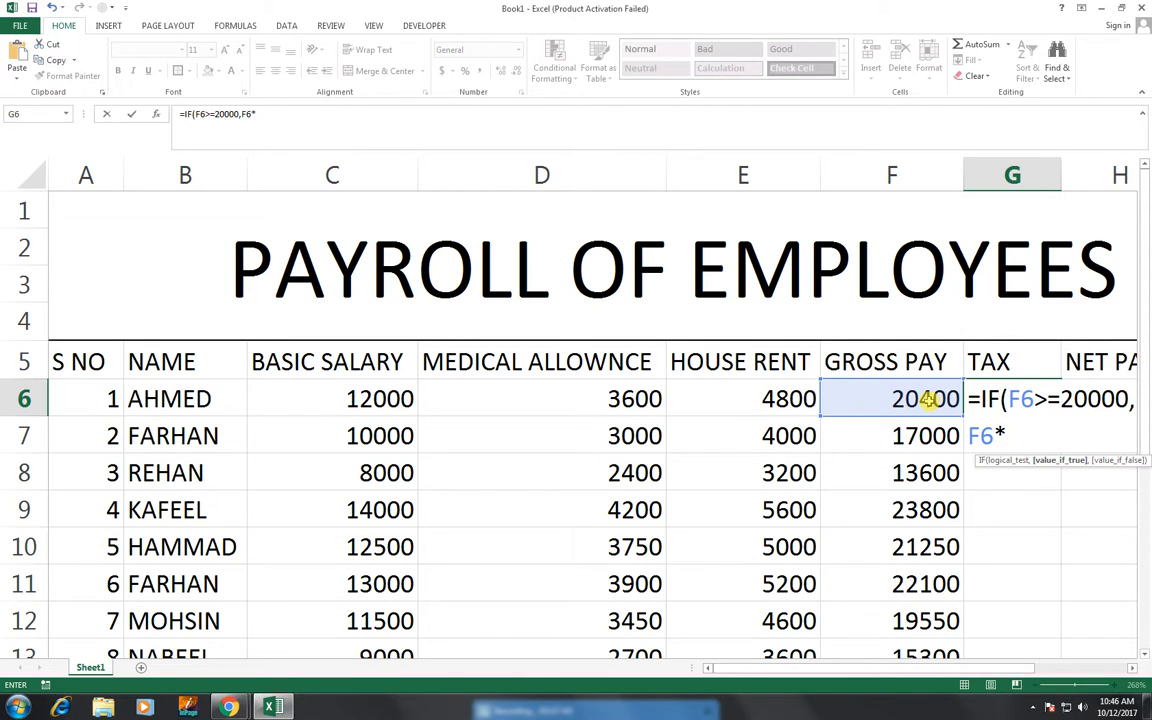
{"action": "type", "text": "5"}
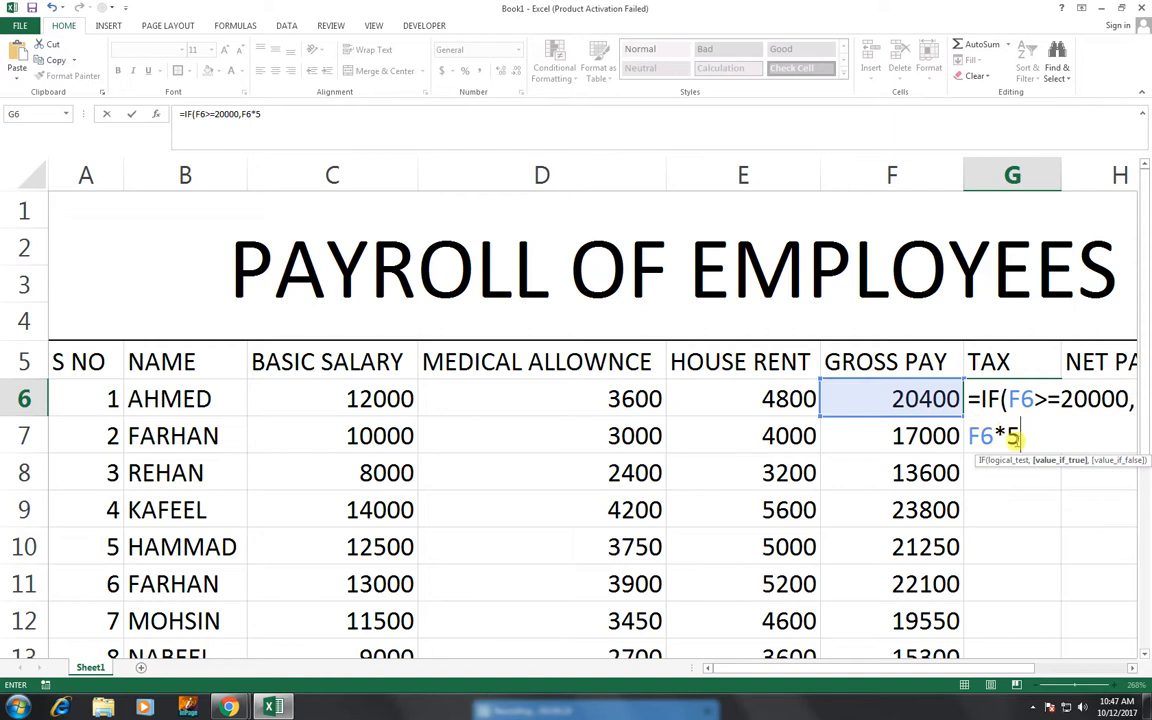
{"action": "type", "text": "/100"}
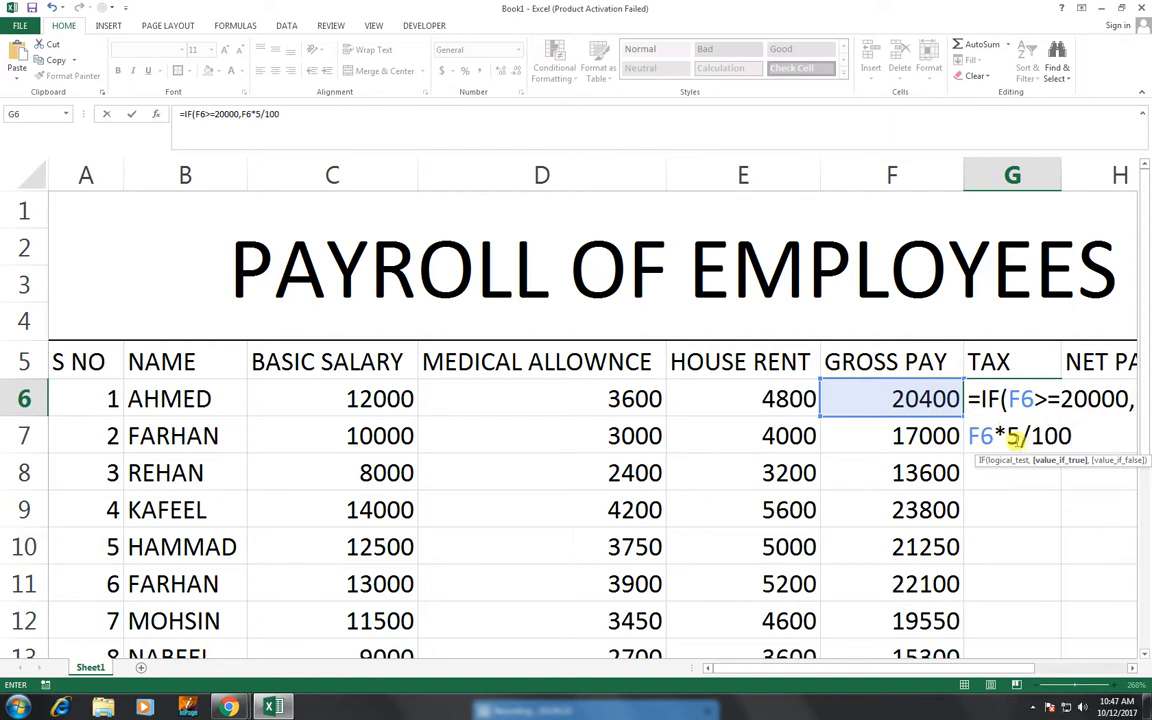
{"action": "type", "text": ","}
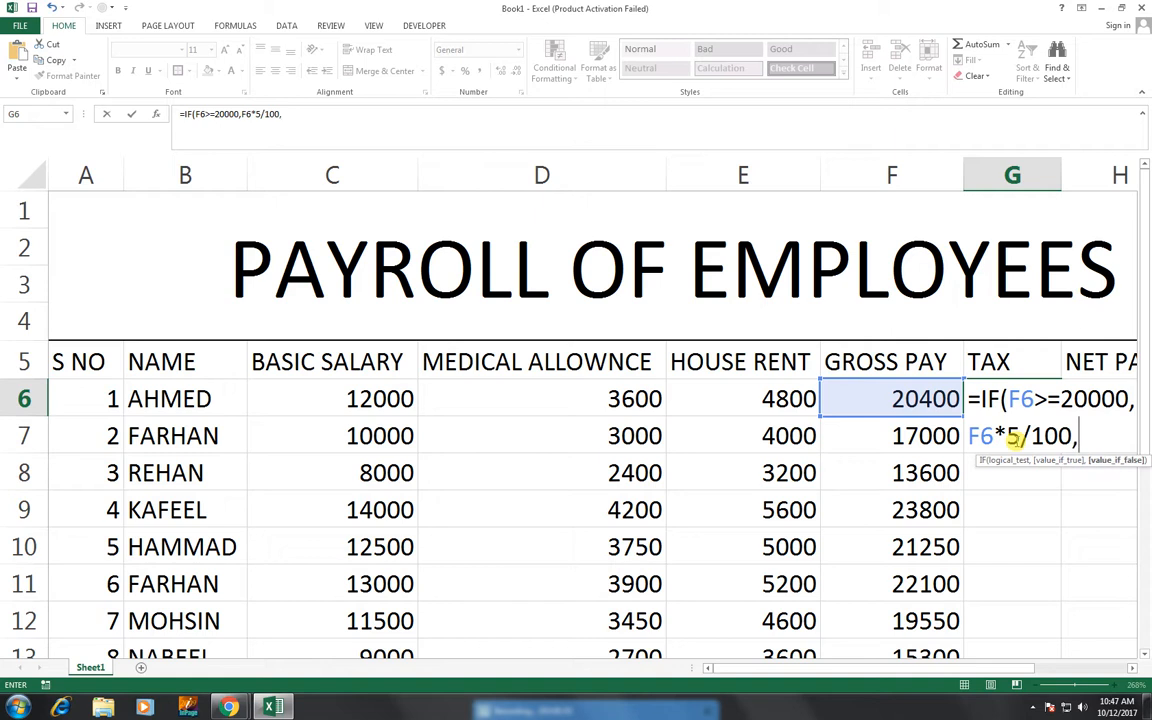
{"action": "type", "text": "0)"}
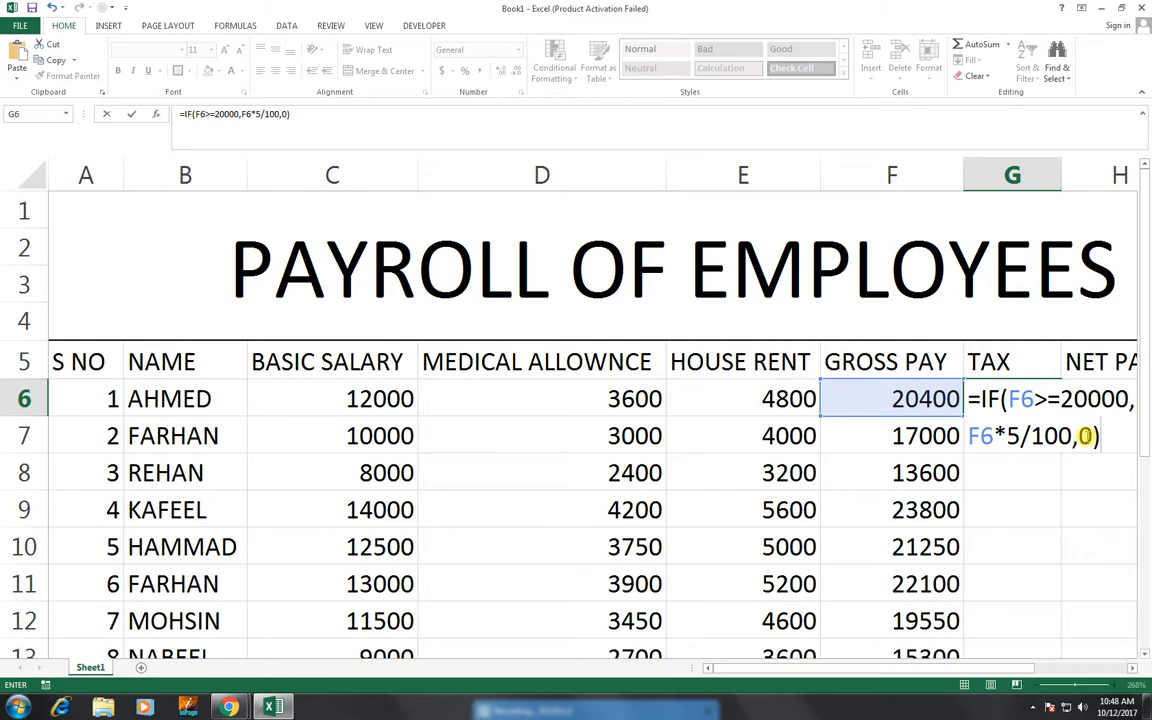
{"action": "key", "text": "Return"}
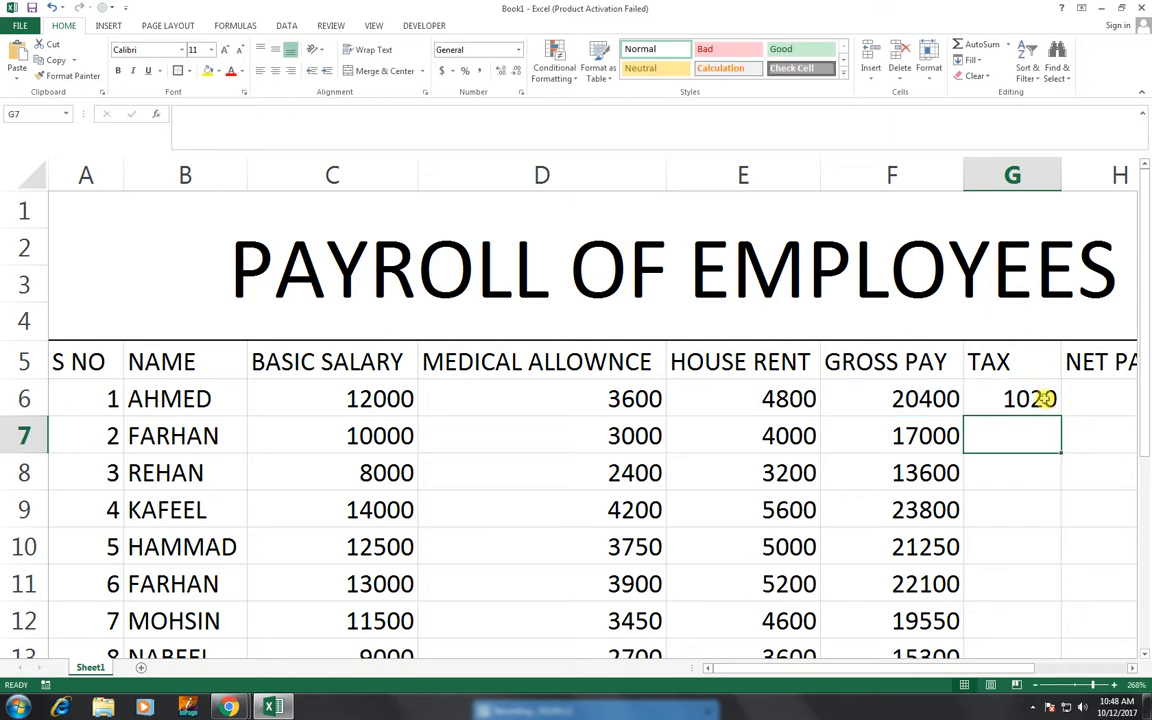
Fill the tax formula from G6 down to G13 and review the formula in G6
{"action": "left_click", "coordinate": [978, 396]}
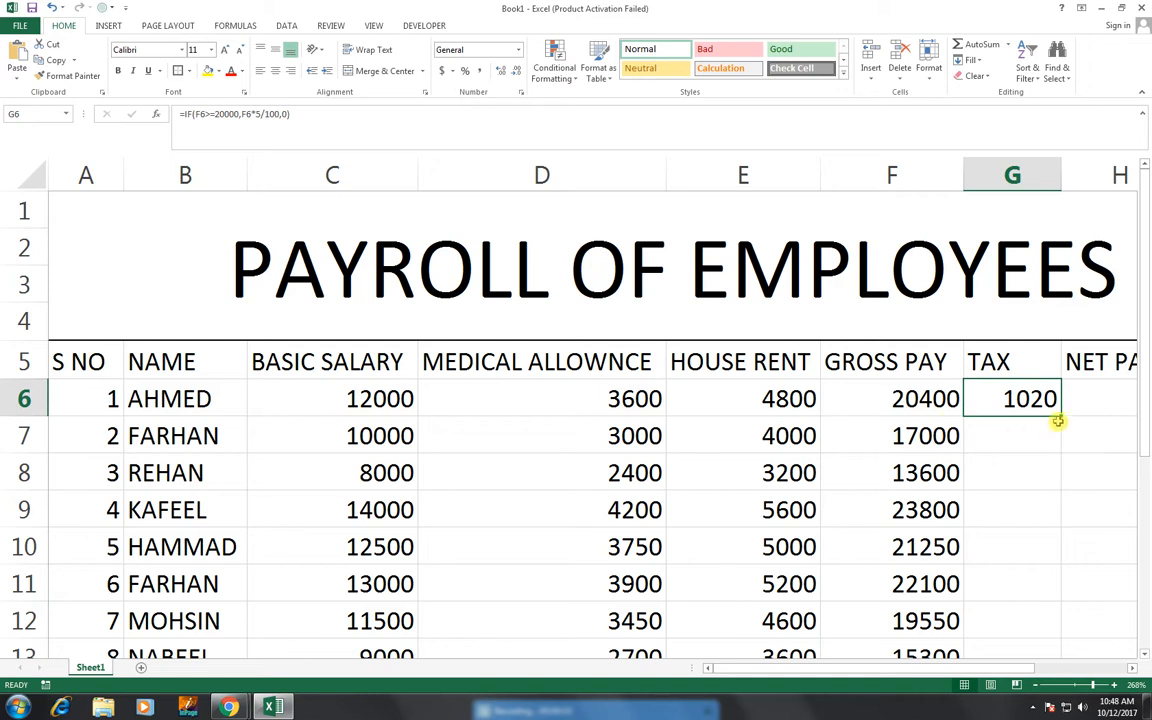
{"action": "left_click_drag", "start_coordinate": [1060, 413], "coordinate": [1055, 656]}
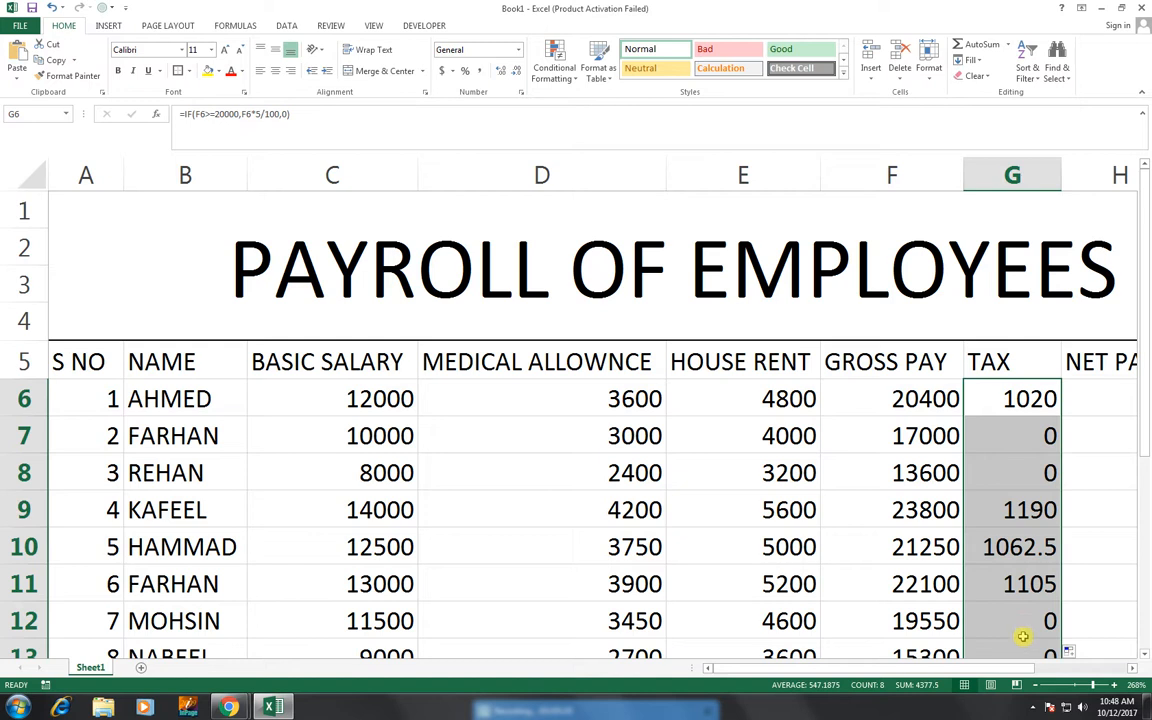
{"action": "double_click", "coordinate": [1008, 399]}
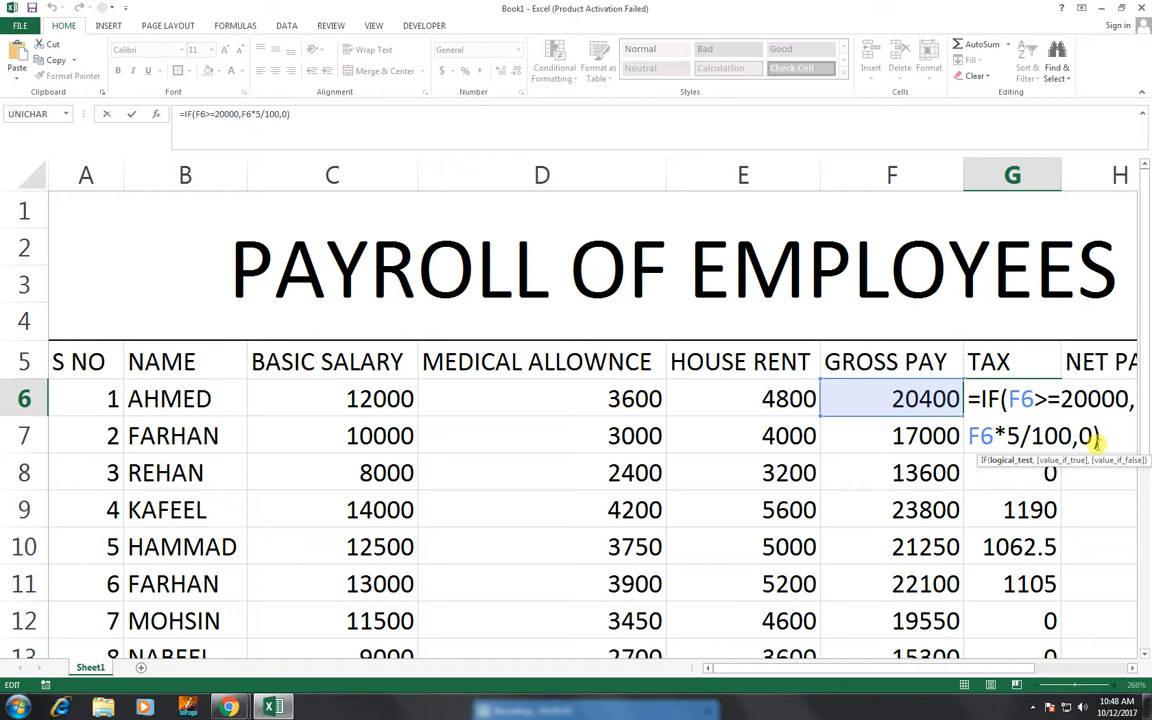
{"action": "key", "text": "Return"}
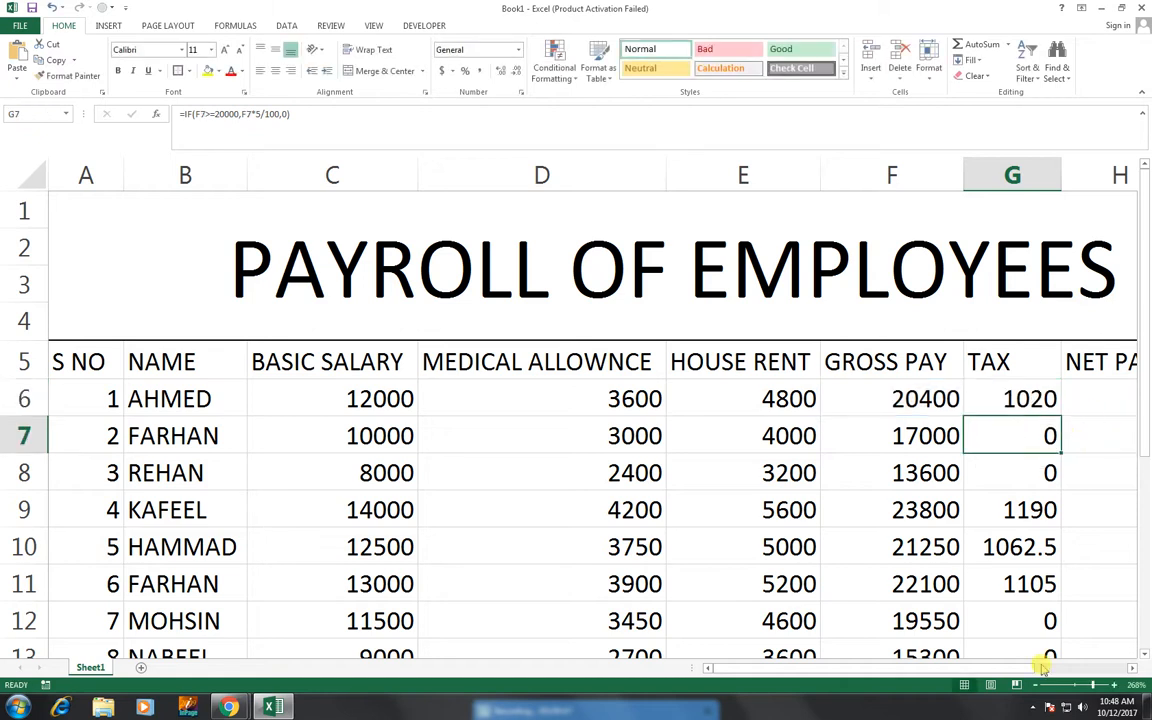
Apply the comma number style to the tax values in G6:G13 and autofit the width of column G
{"action": "left_click_drag", "start_coordinate": [1029, 399], "coordinate": [1018, 640]}
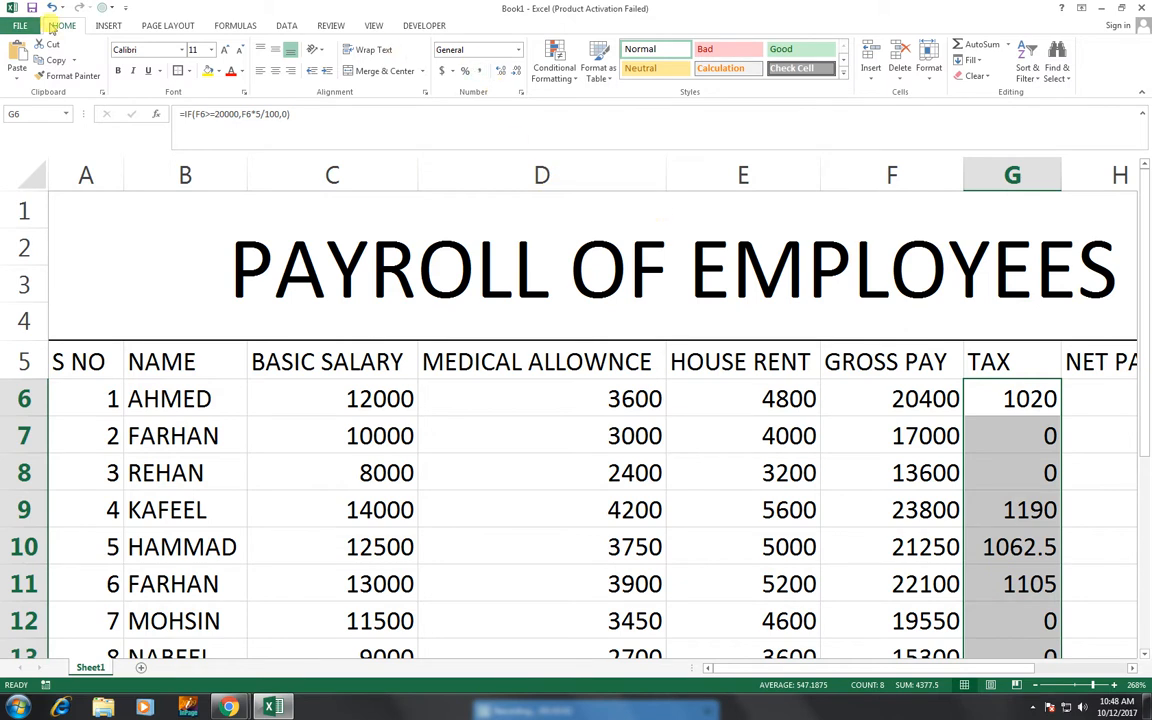
{"action": "left_click", "coordinate": [481, 70]}
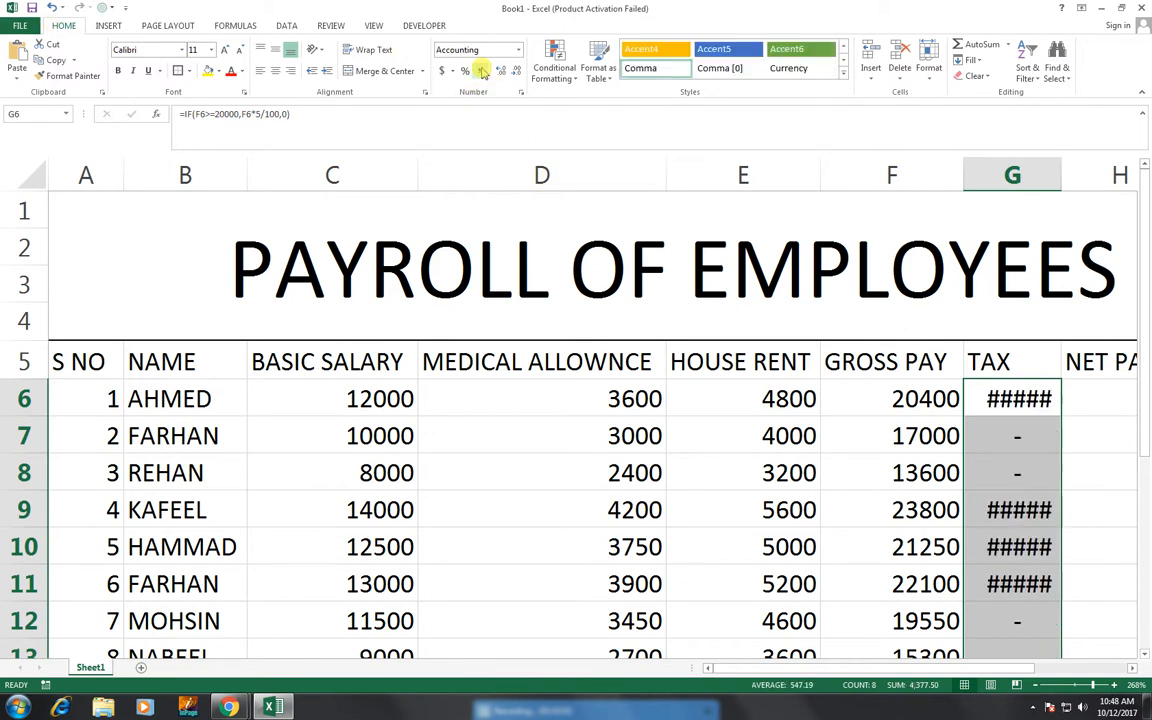
{"action": "double_click", "coordinate": [1064, 170]}
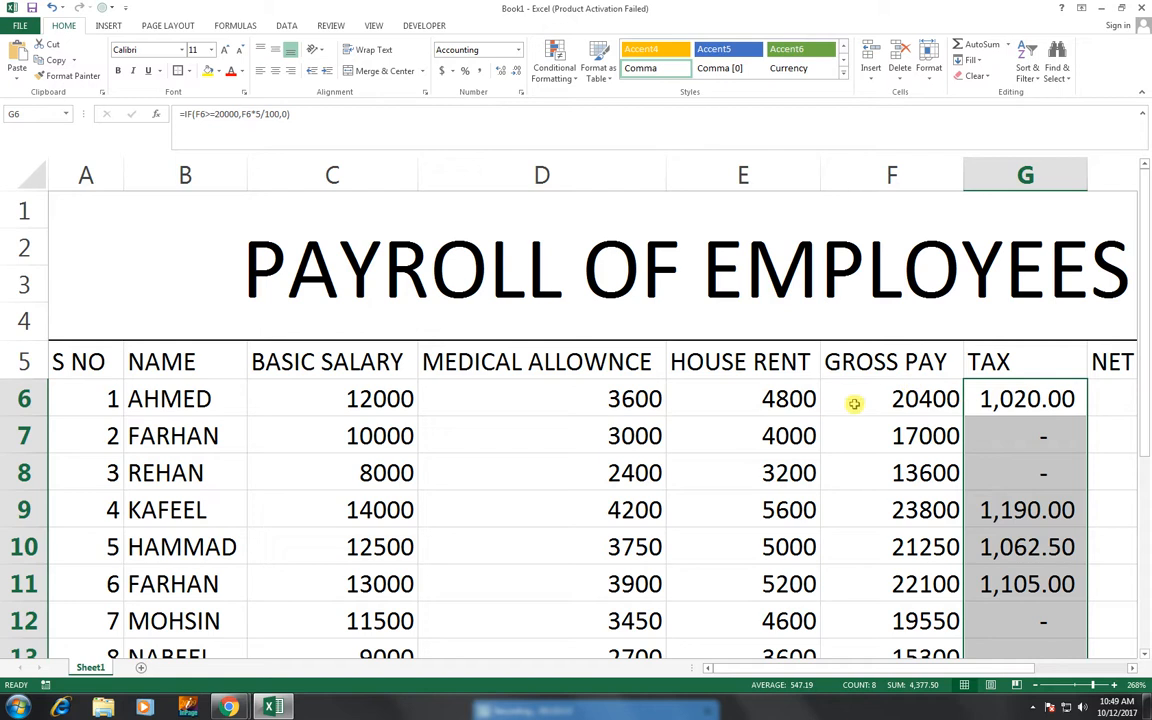
Apply the comma number style to the gross pay values in F6:F13
{"action": "left_click_drag", "start_coordinate": [854, 416], "coordinate": [851, 581]}
{"action": "scroll", "coordinate": [679, 316], "scroll_direction": "up", "scroll_amount": 1}
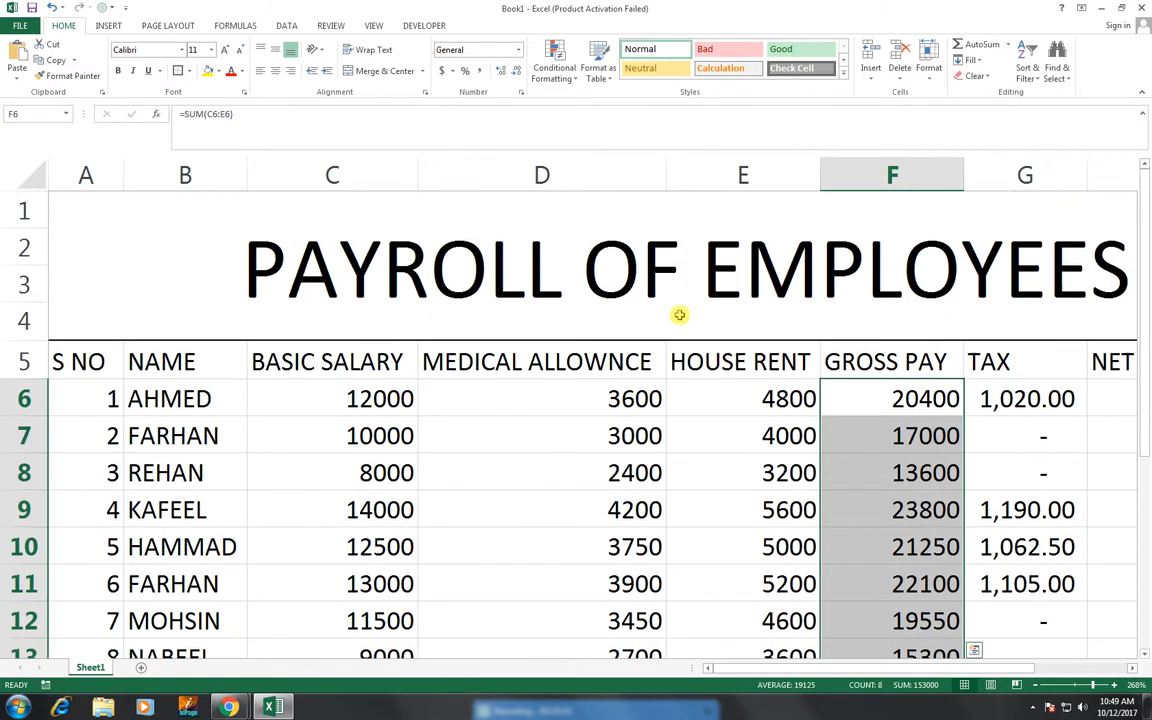
{"action": "left_click", "coordinate": [479, 71]}
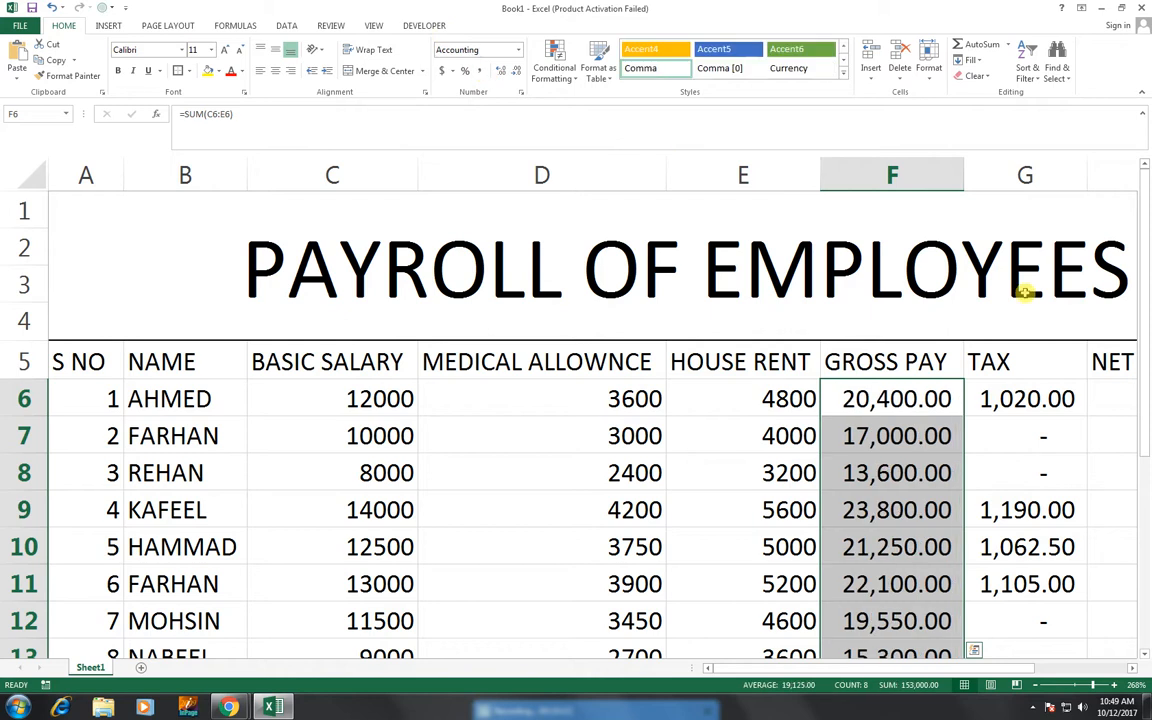
Calculate net pay in H6 with =F6-G6 and fill the formula down to H13
{"action": "left_click", "coordinate": [1064, 395]}
{"action": "left_click", "coordinate": [1105, 395]}
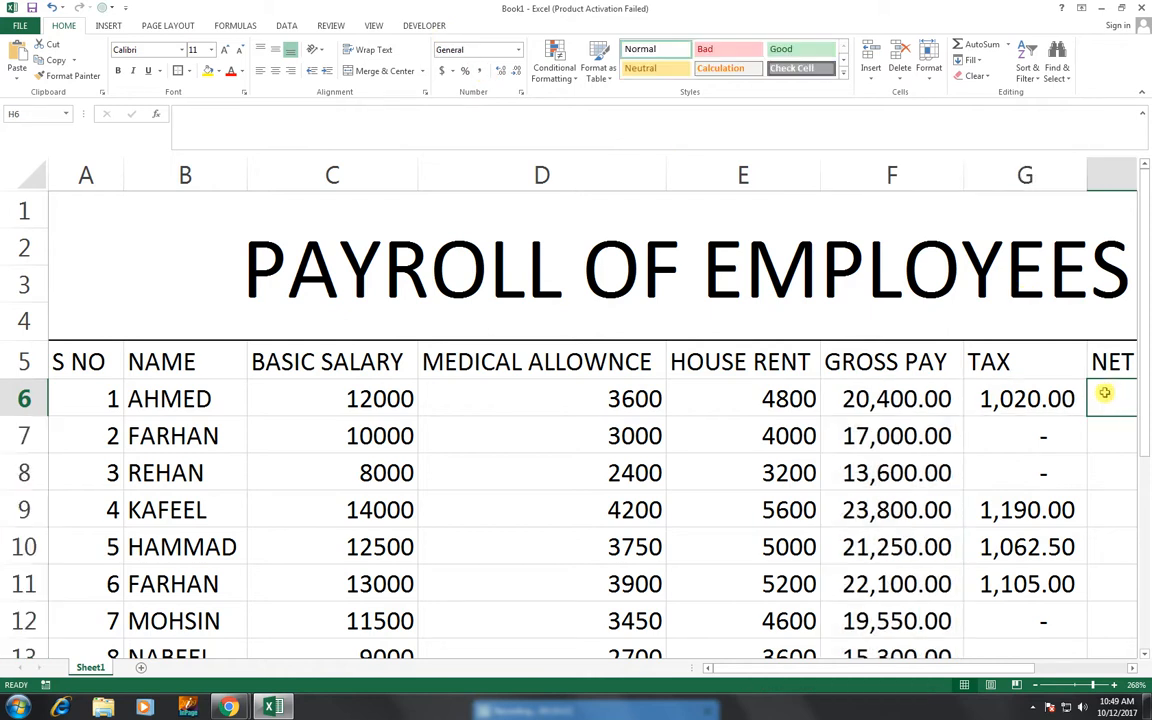
{"action": "type", "text": "="}
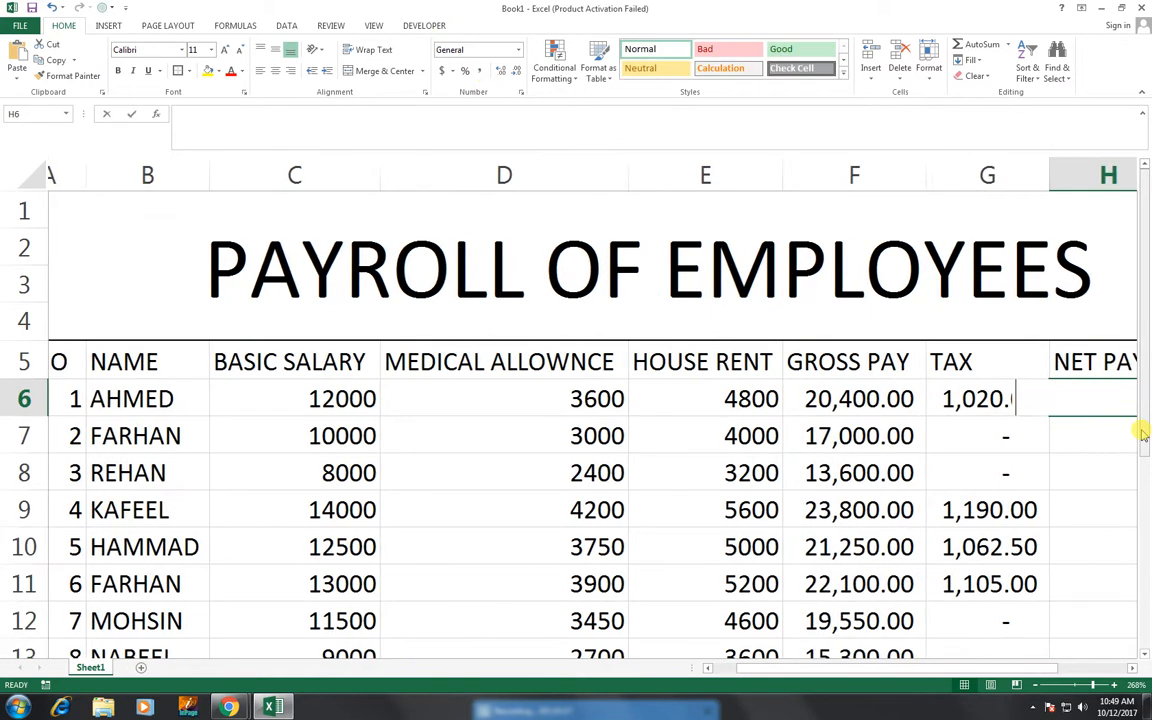
{"action": "key", "text": "Left"}
{"action": "key", "text": "Left"}
{"action": "key", "text": "Left"}
{"action": "key", "text": "Right"}
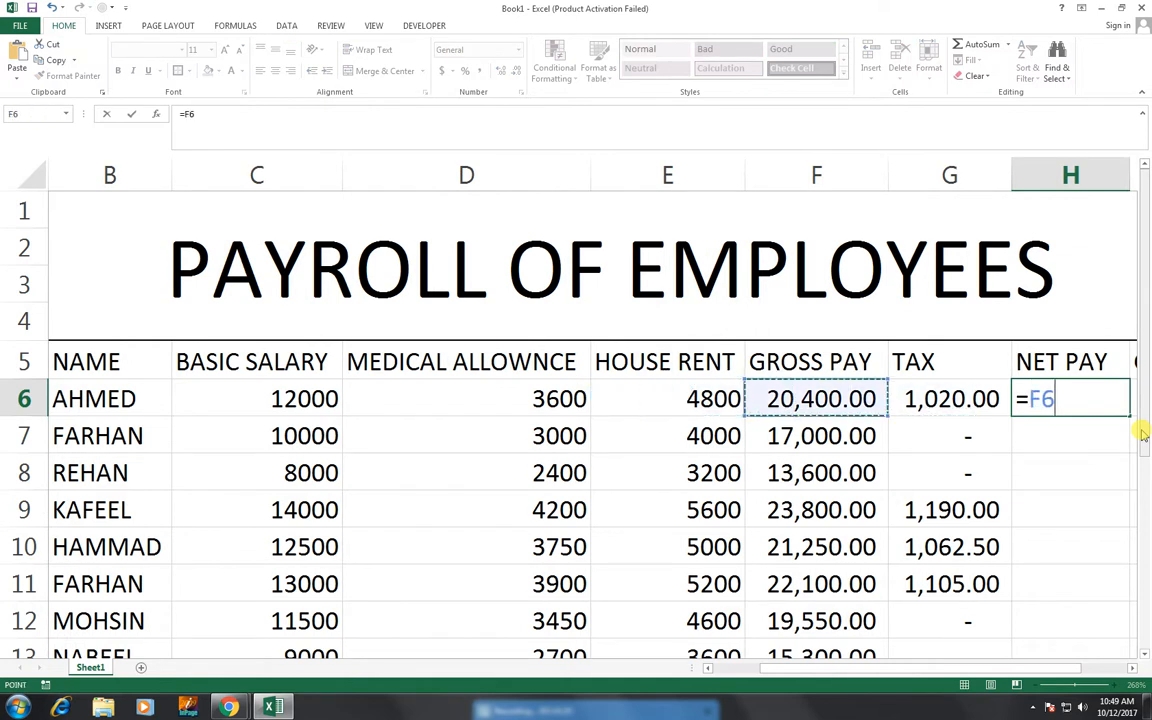
{"action": "type", "text": "-"}
{"action": "key", "text": "Left"}
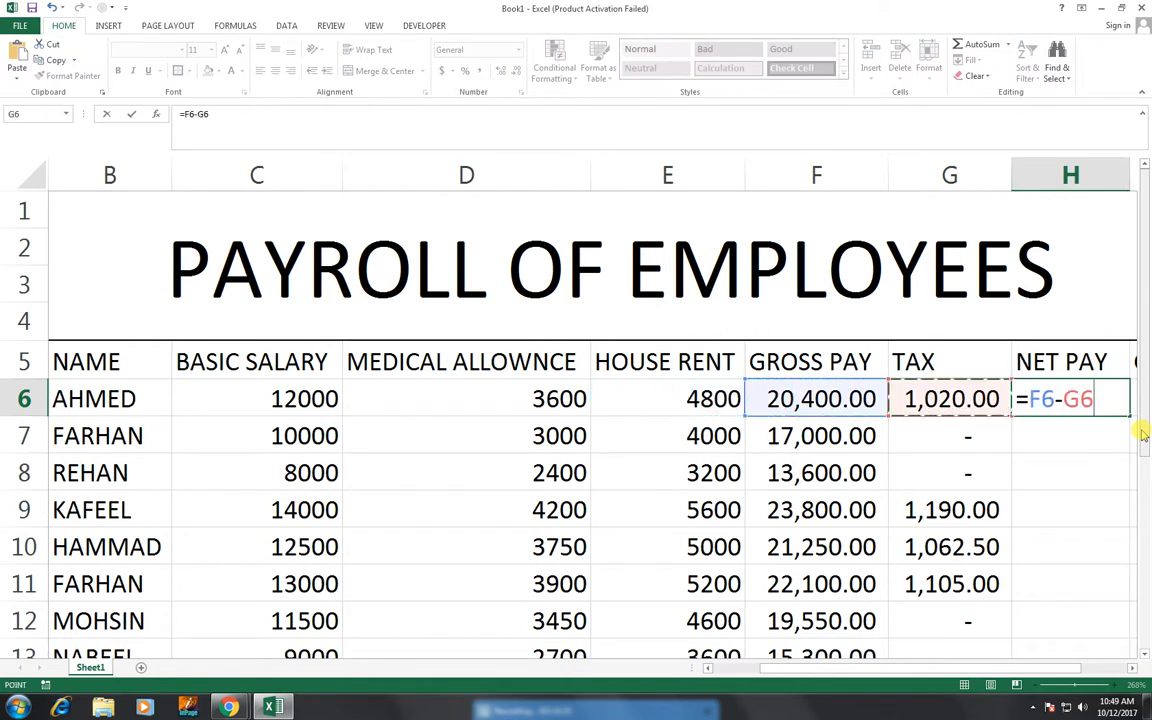
{"action": "key", "text": "Return"}
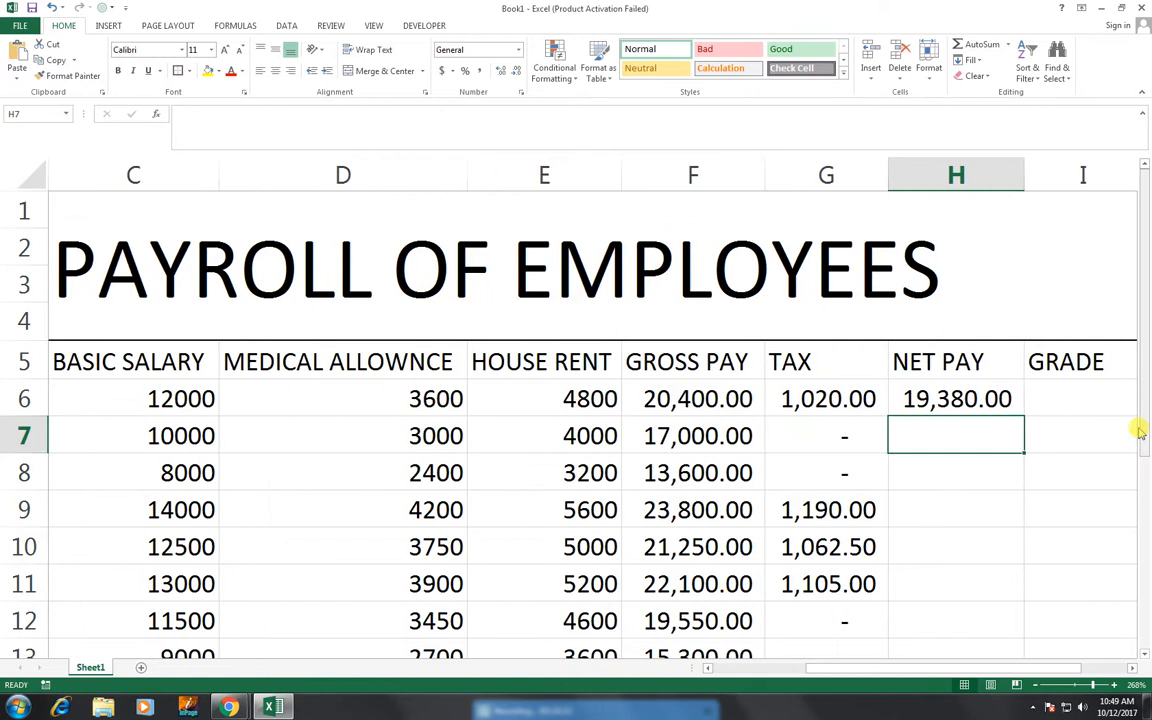
{"action": "left_click", "coordinate": [985, 400]}
{"action": "double_click", "coordinate": [1023, 413]}
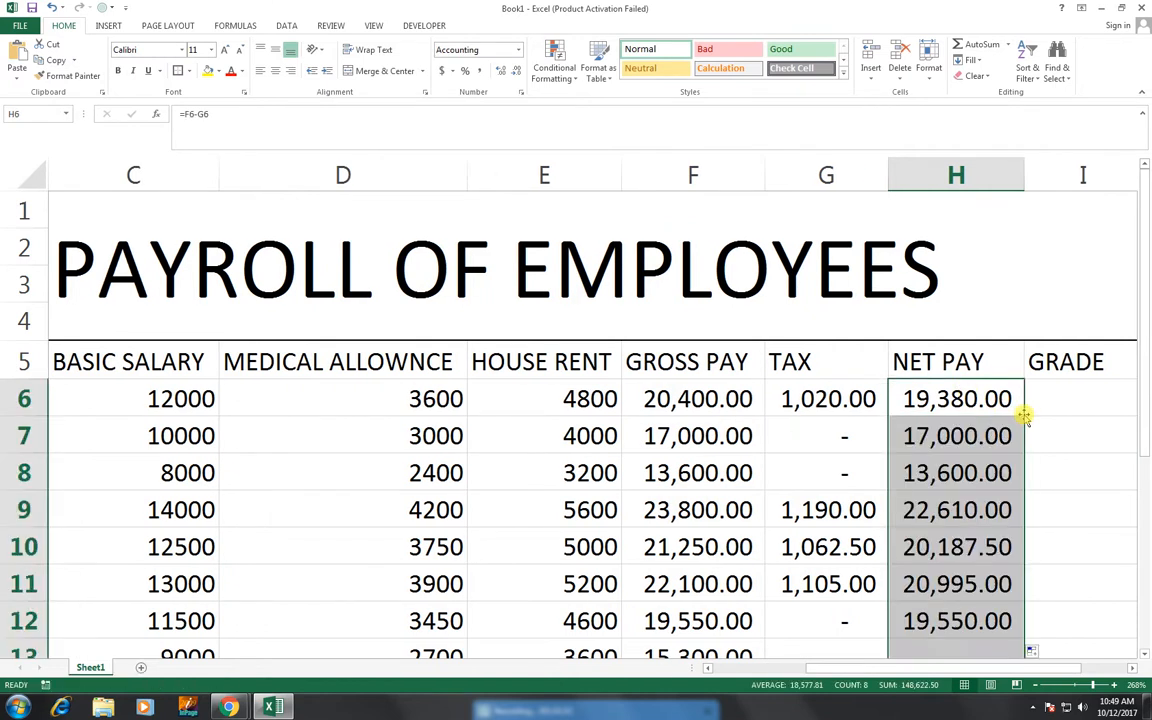
Enter the grade formula =IF(H6>=15000,"GRADE-I","GRADE-II") in I6
{"action": "left_click", "coordinate": [1054, 399]}
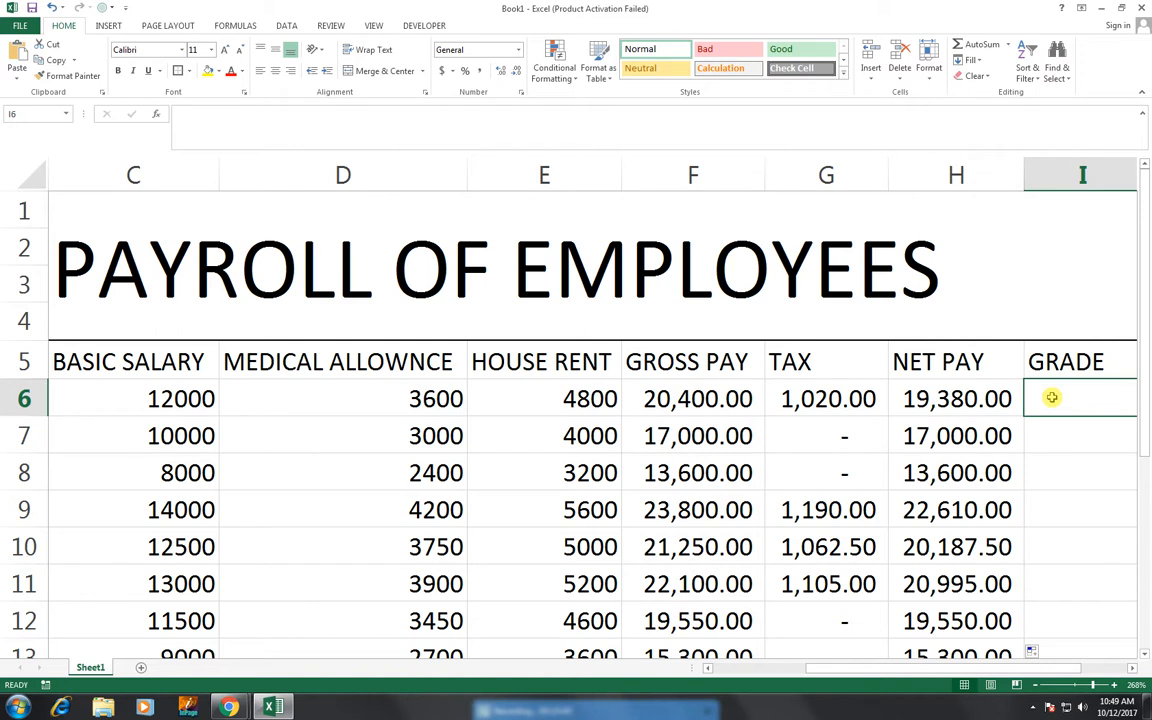
{"action": "type", "text": "=IF("}
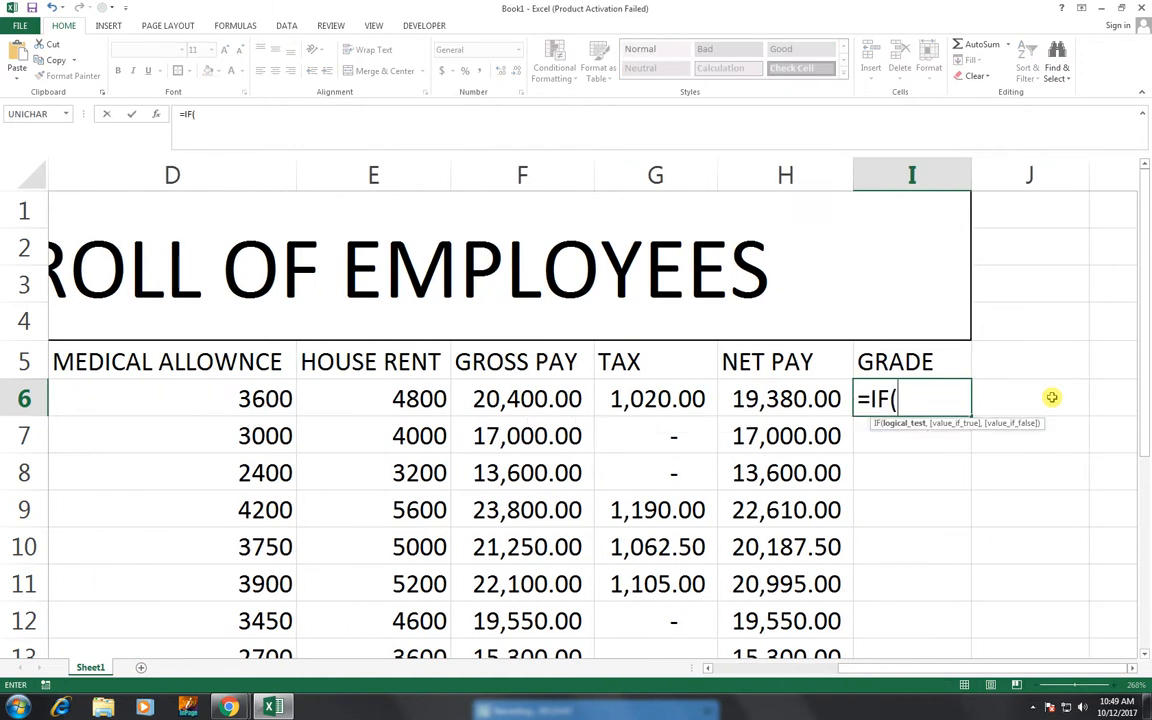
{"action": "key", "text": "Left"}
{"action": "type", "text": ">="}
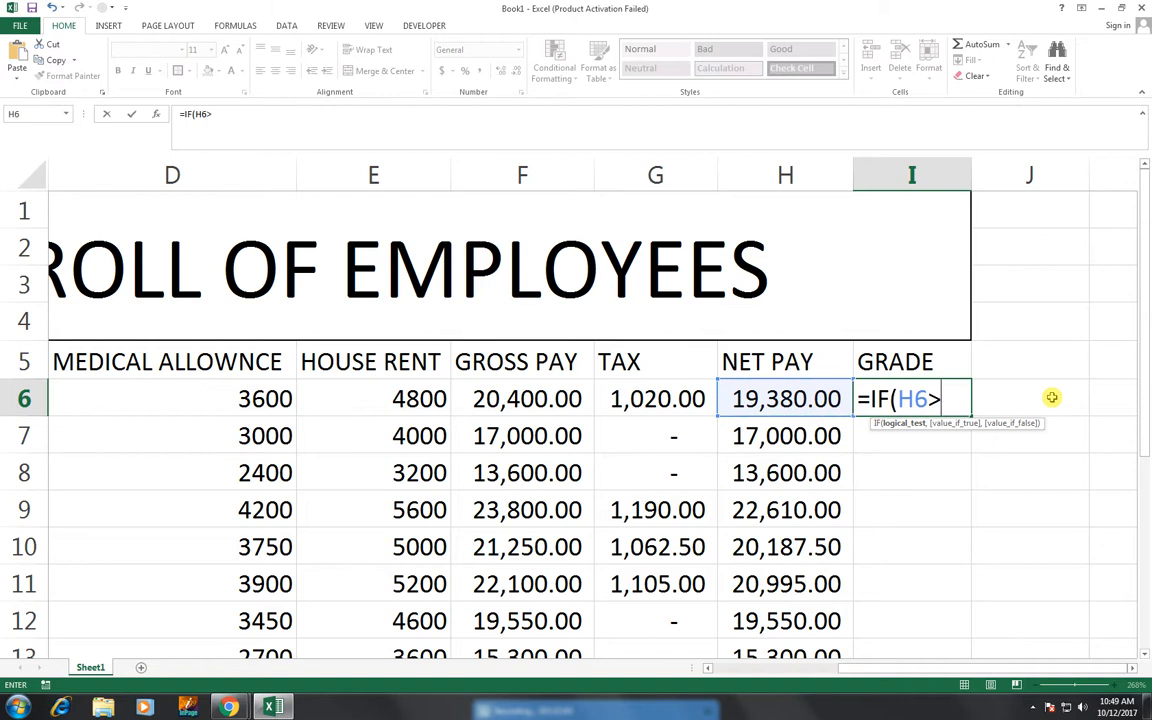
{"action": "type", "text": "15000"}
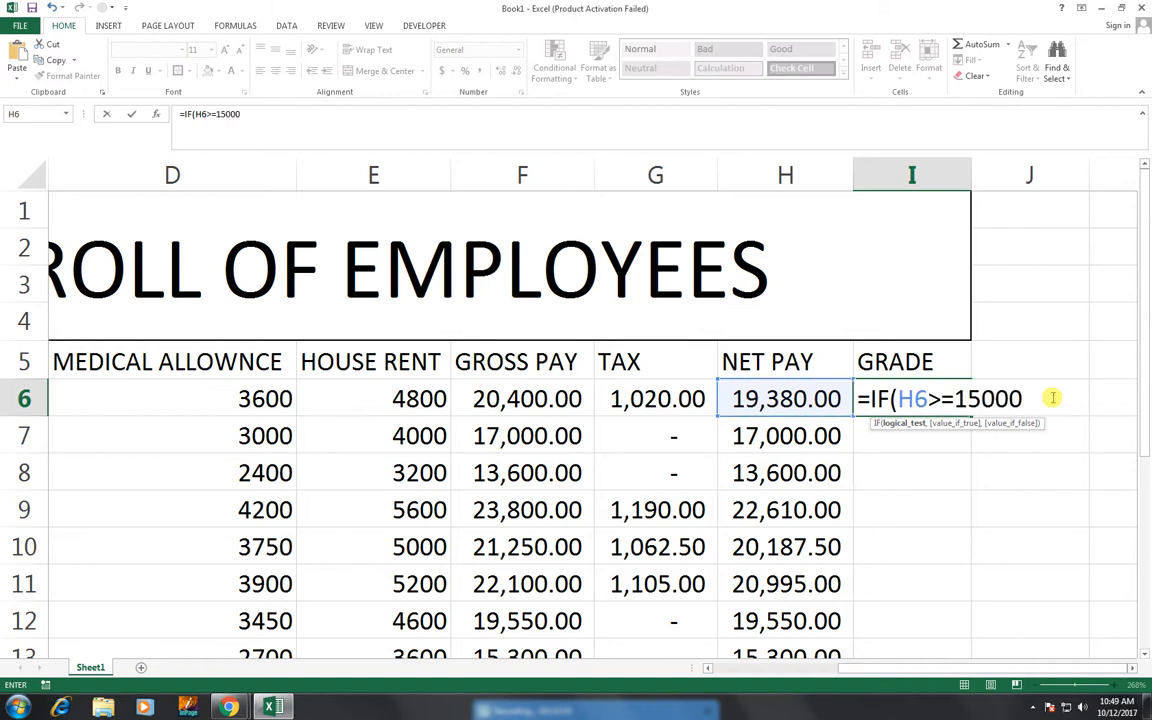
{"action": "type", "text": ",\"GR"}
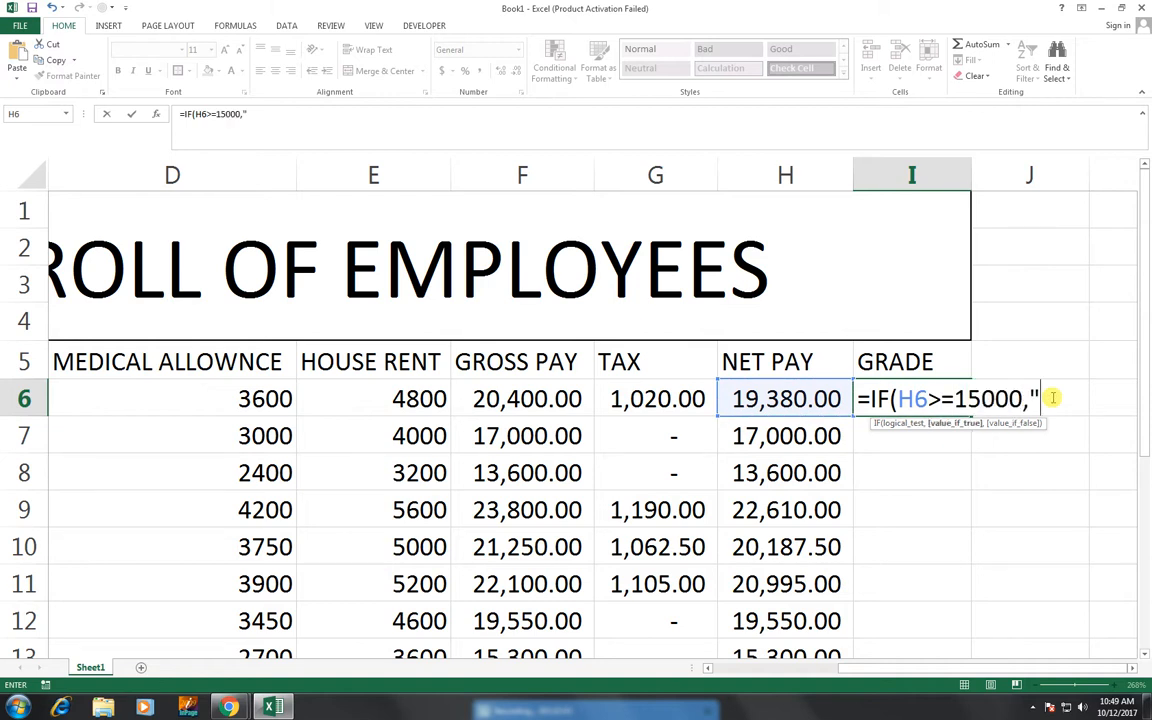
{"action": "type", "text": "ADE-"}
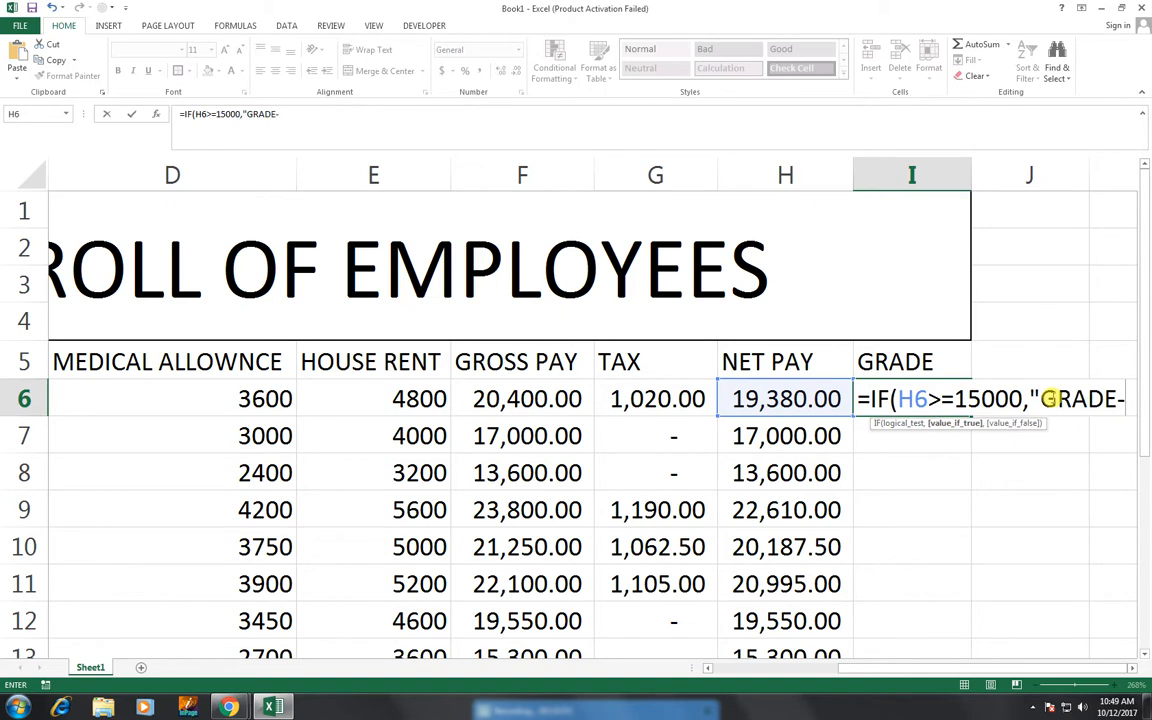
{"action": "type", "text": "I\",\"GREA"}
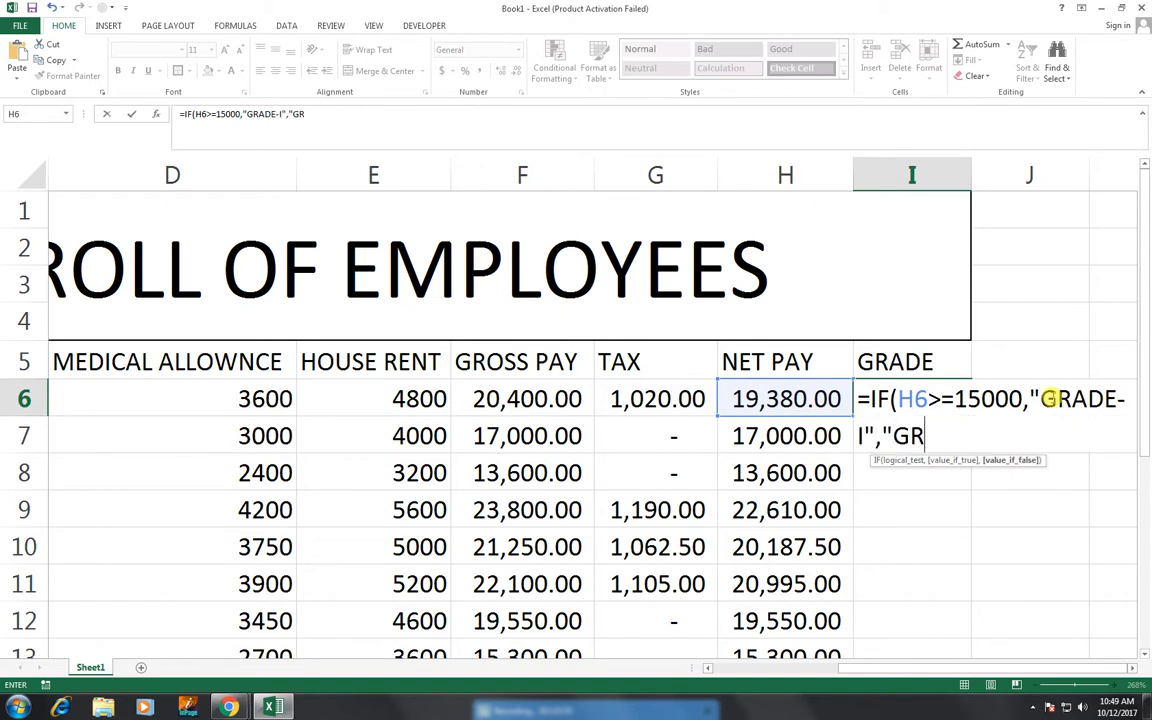
{"action": "key", "text": "BackSpace"}
{"action": "key", "text": "BackSpace"}
{"action": "type", "text": "ADE-"}
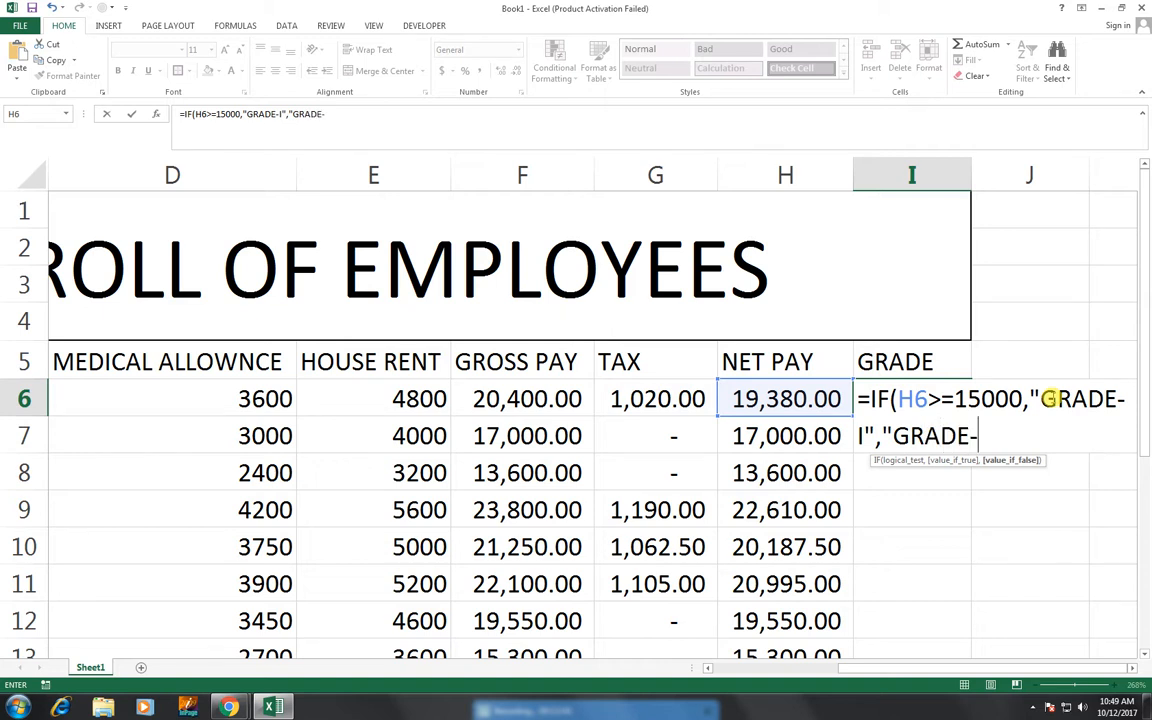
{"action": "type", "text": "II\")"}
{"action": "key", "text": "Return"}
Fill the grade formula from I6 down to I13
{"action": "key", "text": "Up"}
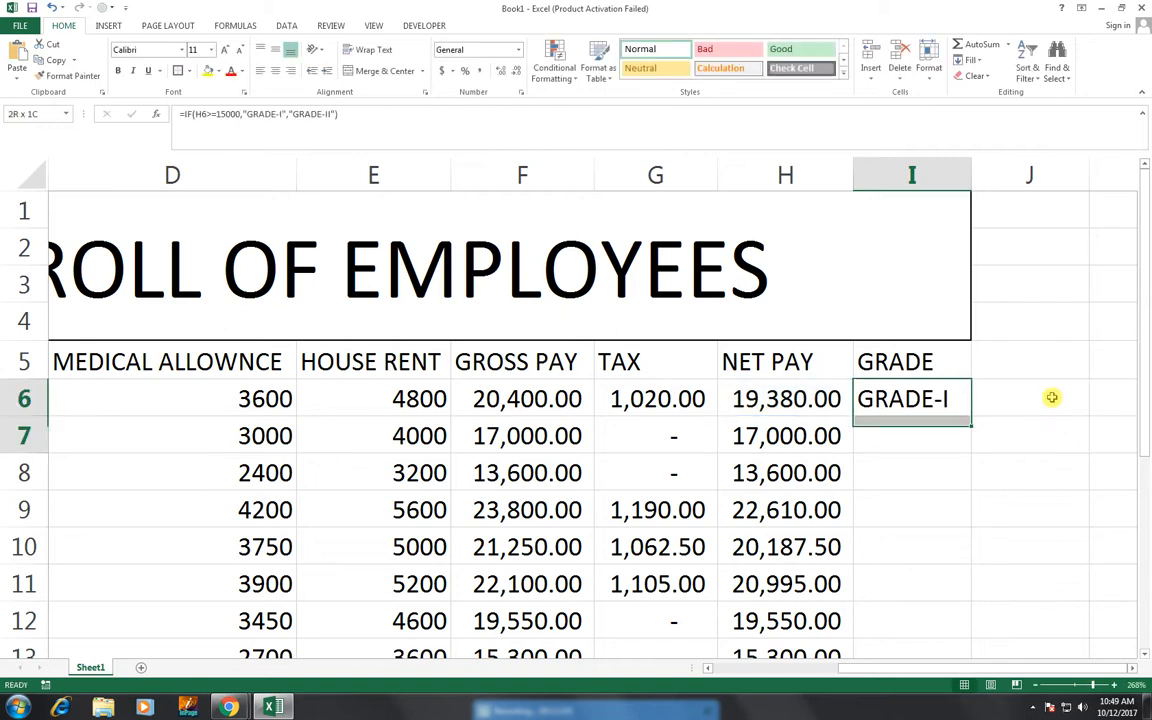
{"action": "key", "text": "shift+Down"}
{"action": "key", "text": "shift+Down"}
{"action": "key", "text": "shift+Down"}
{"action": "key", "text": "shift+Down"}
{"action": "key", "text": "shift+Down"}
{"action": "key", "text": "shift+Down"}
{"action": "key", "text": "shift+Down"}
{"action": "key", "text": "shift+Down"}
{"action": "key", "text": "shift+Up"}
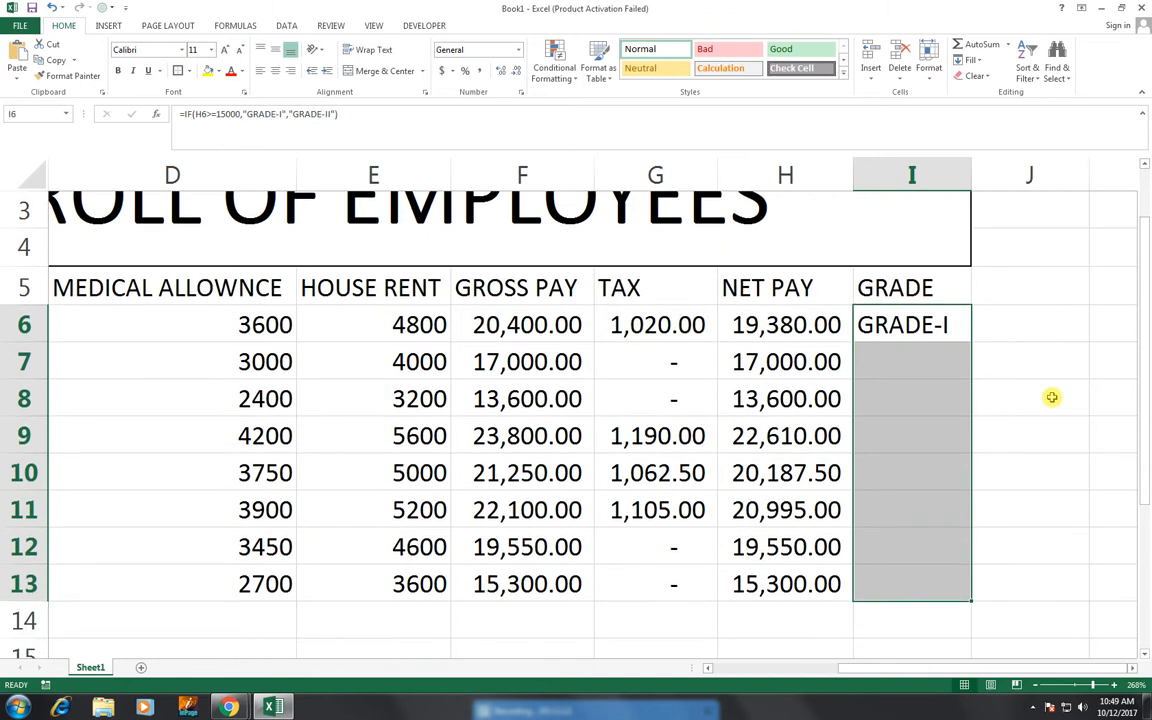
{"action": "key", "text": "ctrl+d"}
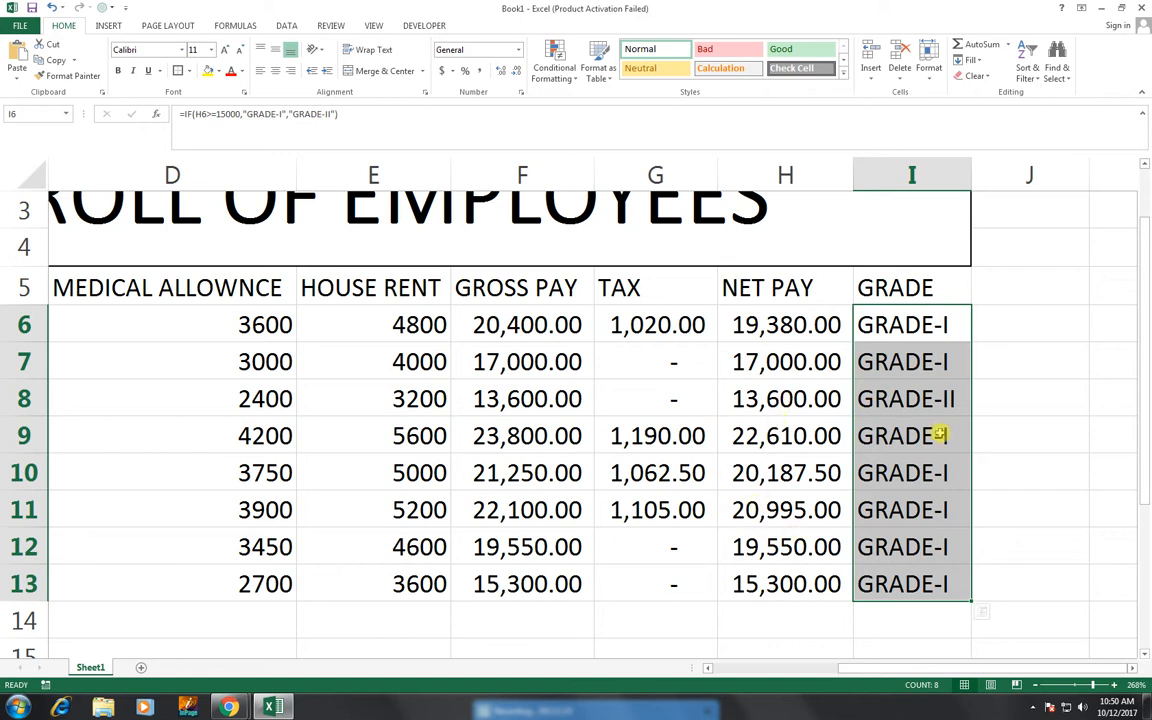
Apply a thick box border around the employee rows in A6:I13
{"action": "left_click_drag", "start_coordinate": [1002, 668], "coordinate": [952, 670]}
{"action": "left_click_drag", "start_coordinate": [1095, 218], "coordinate": [20, 584]}
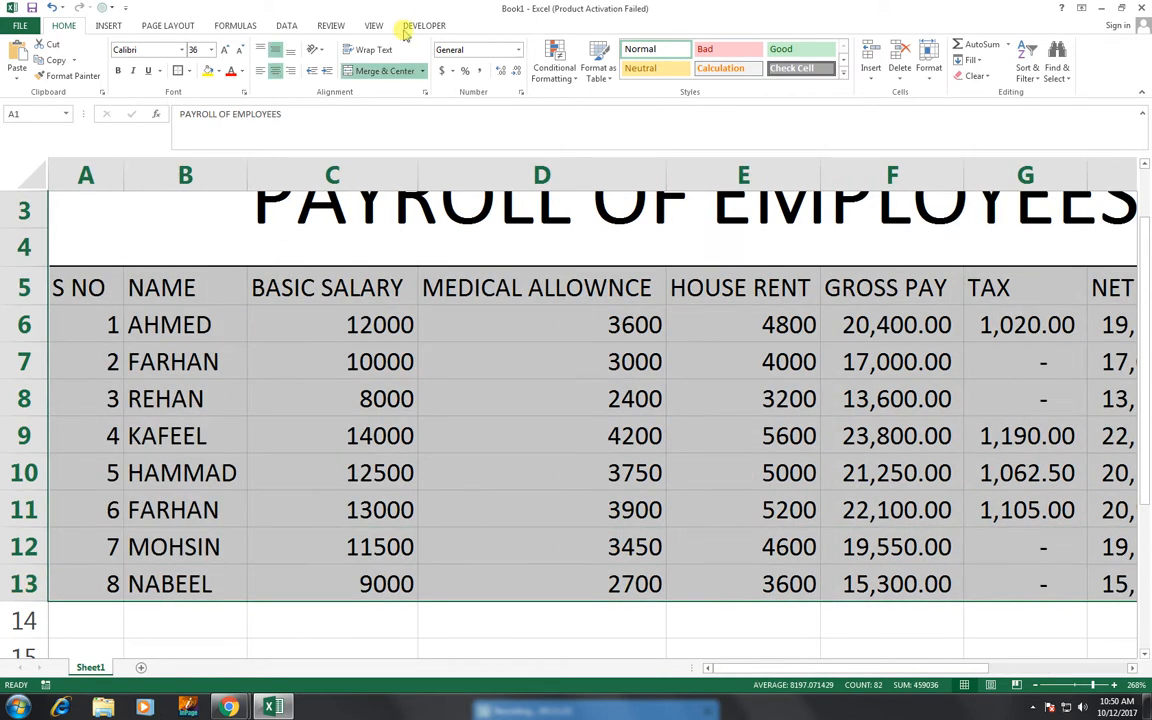
{"action": "left_click", "coordinate": [374, 25]}
{"action": "left_click", "coordinate": [339, 70]}
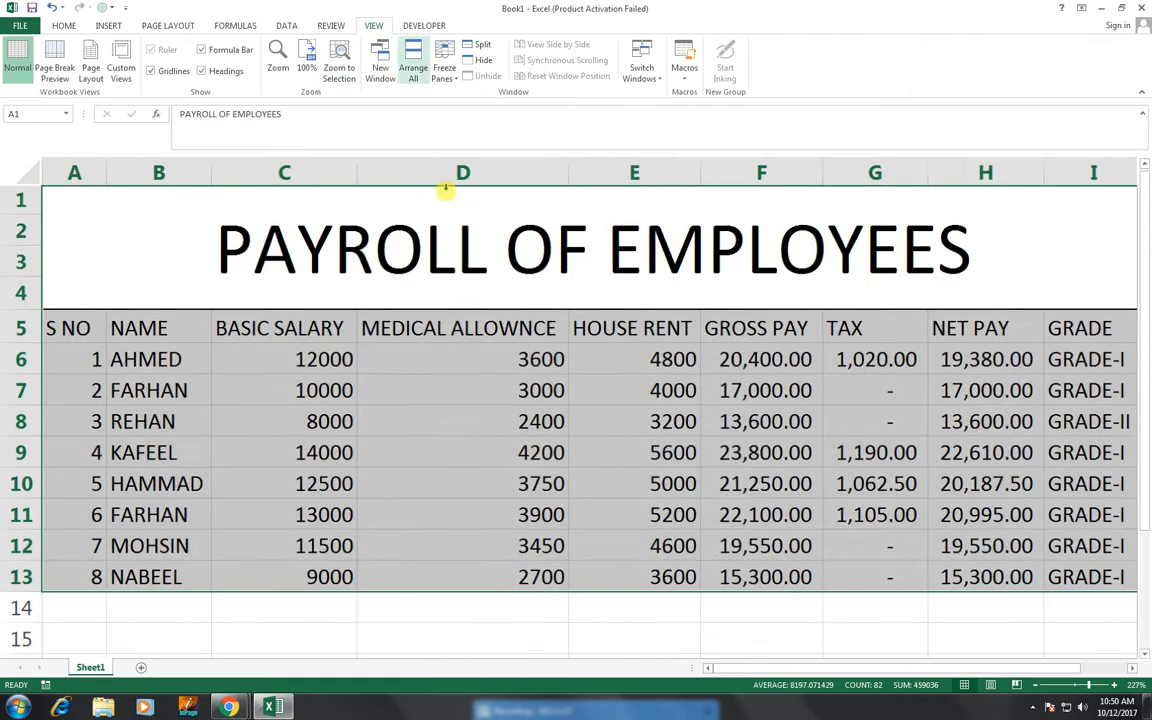
{"action": "left_click", "coordinate": [660, 424]}
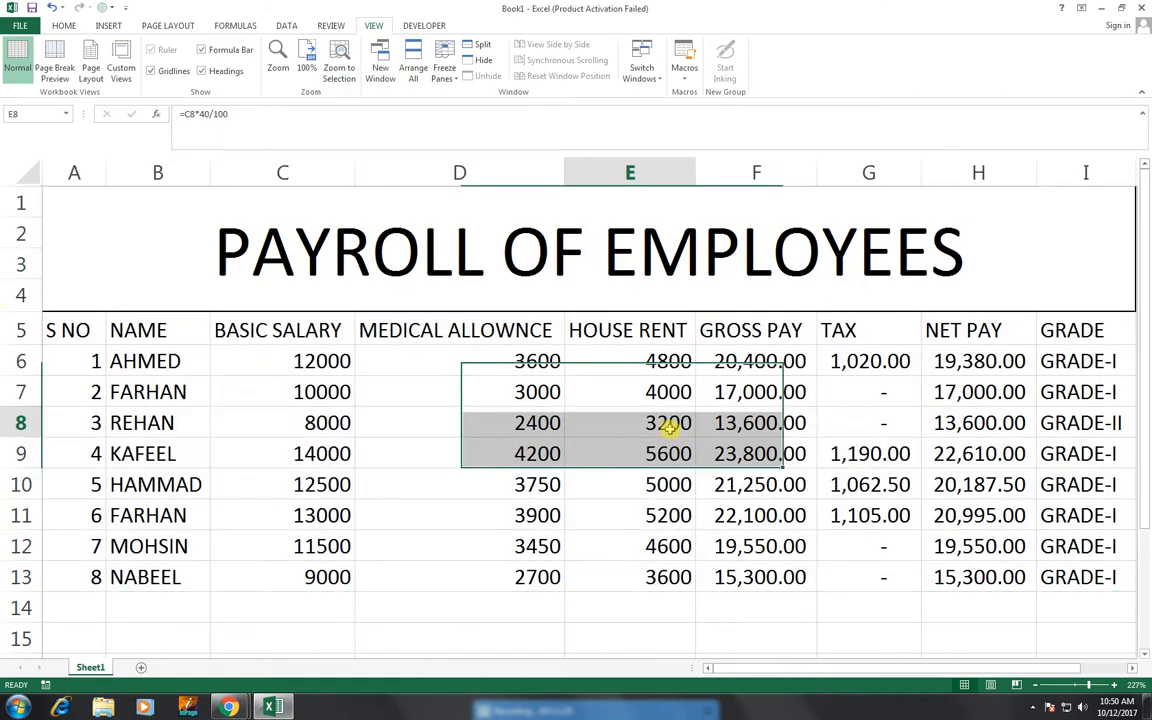
{"action": "left_click_drag", "start_coordinate": [76, 362], "coordinate": [1062, 578]}
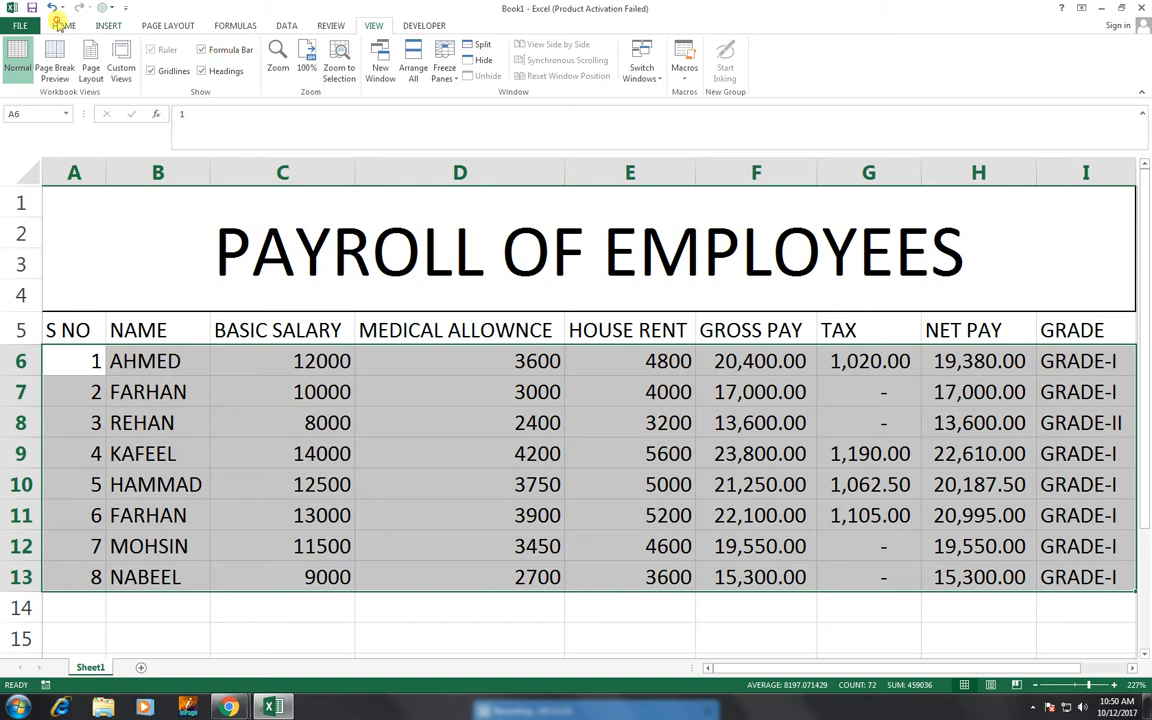
{"action": "left_click", "coordinate": [60, 25]}
{"action": "left_click", "coordinate": [190, 71]}
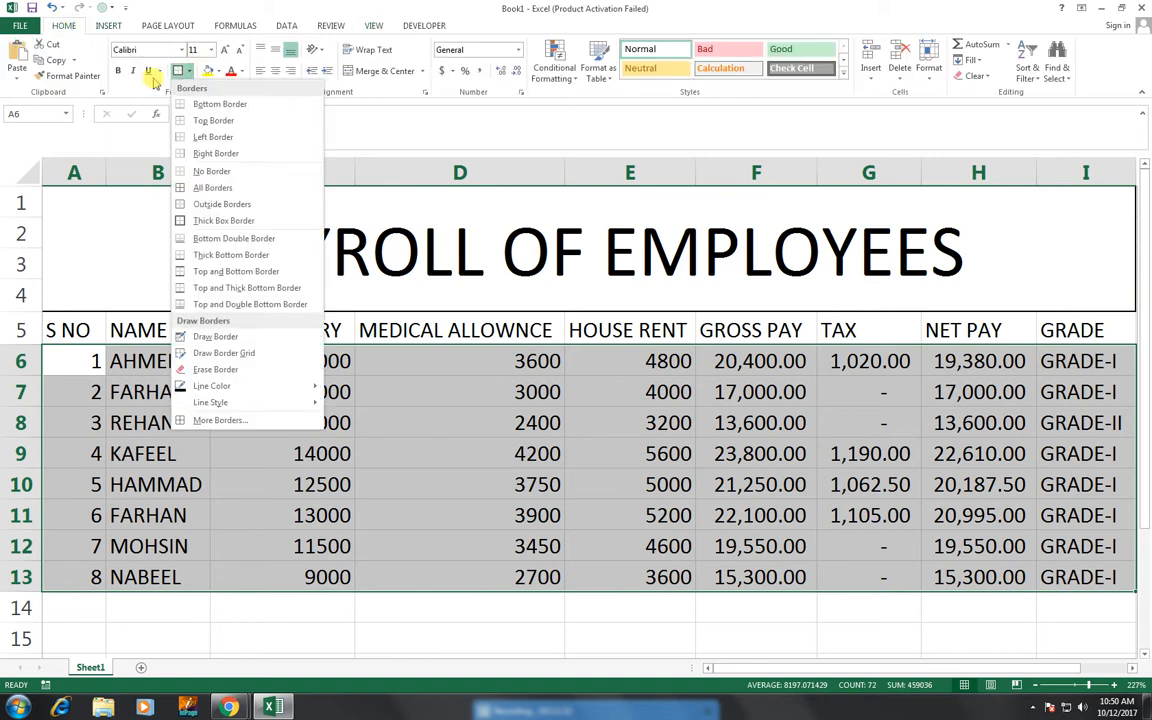
{"action": "left_click", "coordinate": [200, 219]}
{"action": "left_click", "coordinate": [383, 396]}
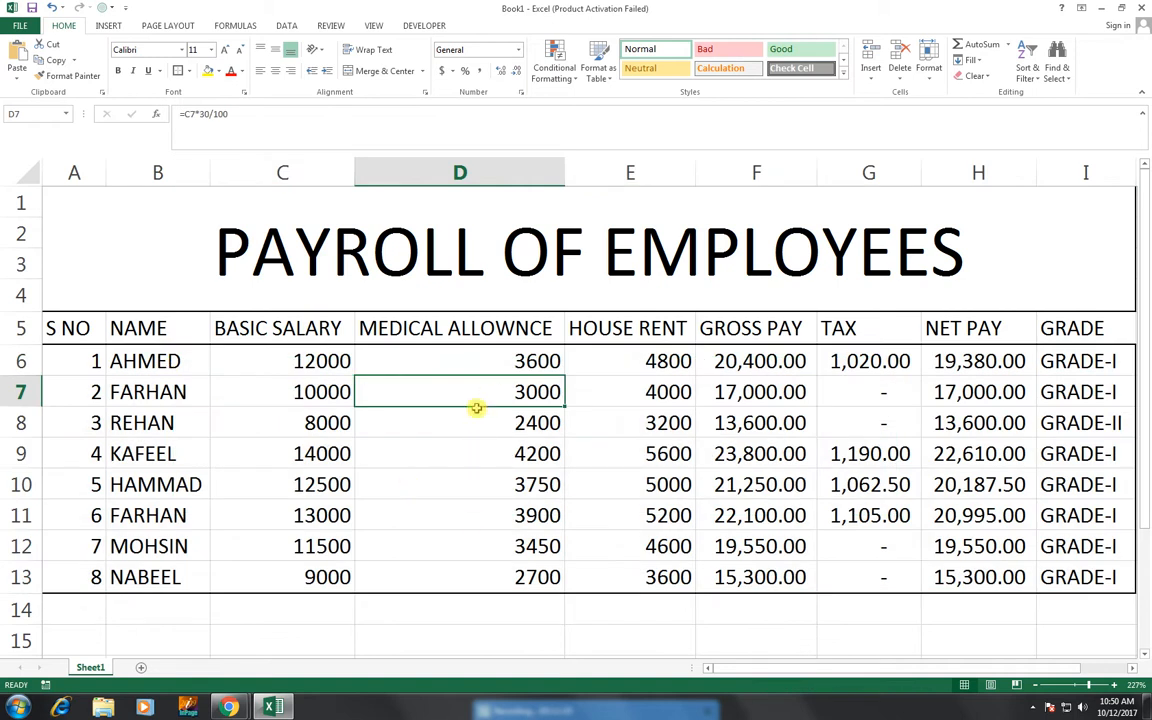
{"action": "left_click", "coordinate": [141, 430]}
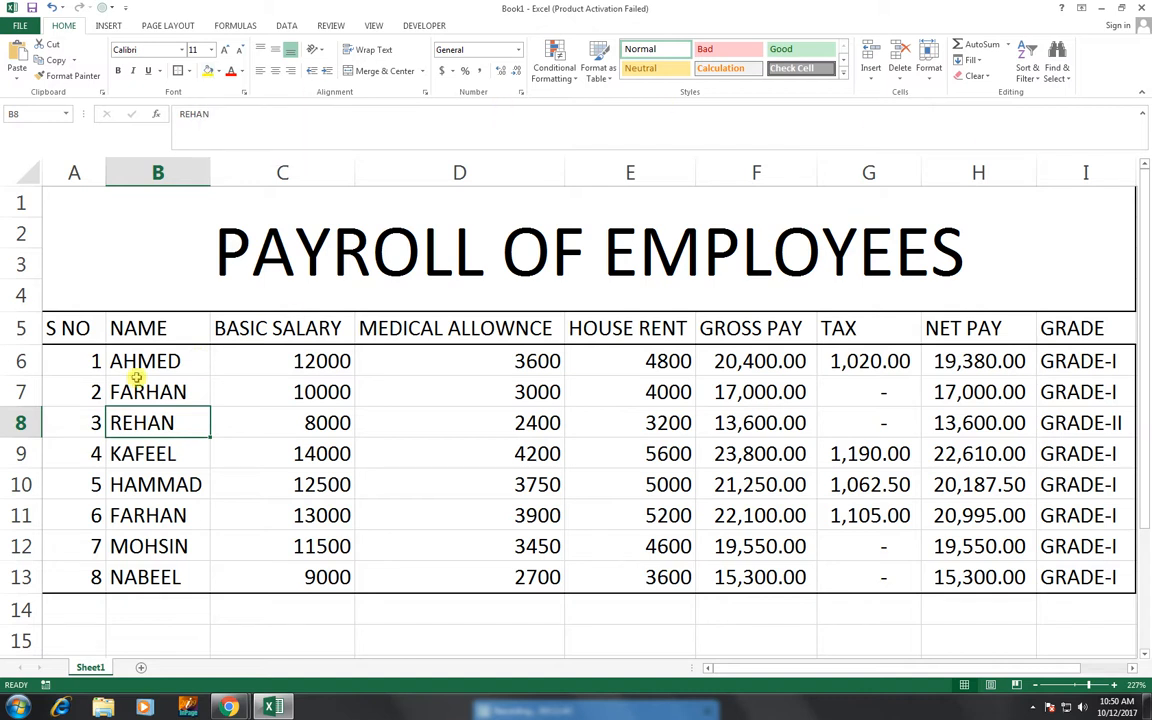
Make the column headings in A5:I5 bold
{"action": "left_click_drag", "start_coordinate": [57, 318], "coordinate": [1054, 327]}
{"action": "left_click", "coordinate": [274, 70]}
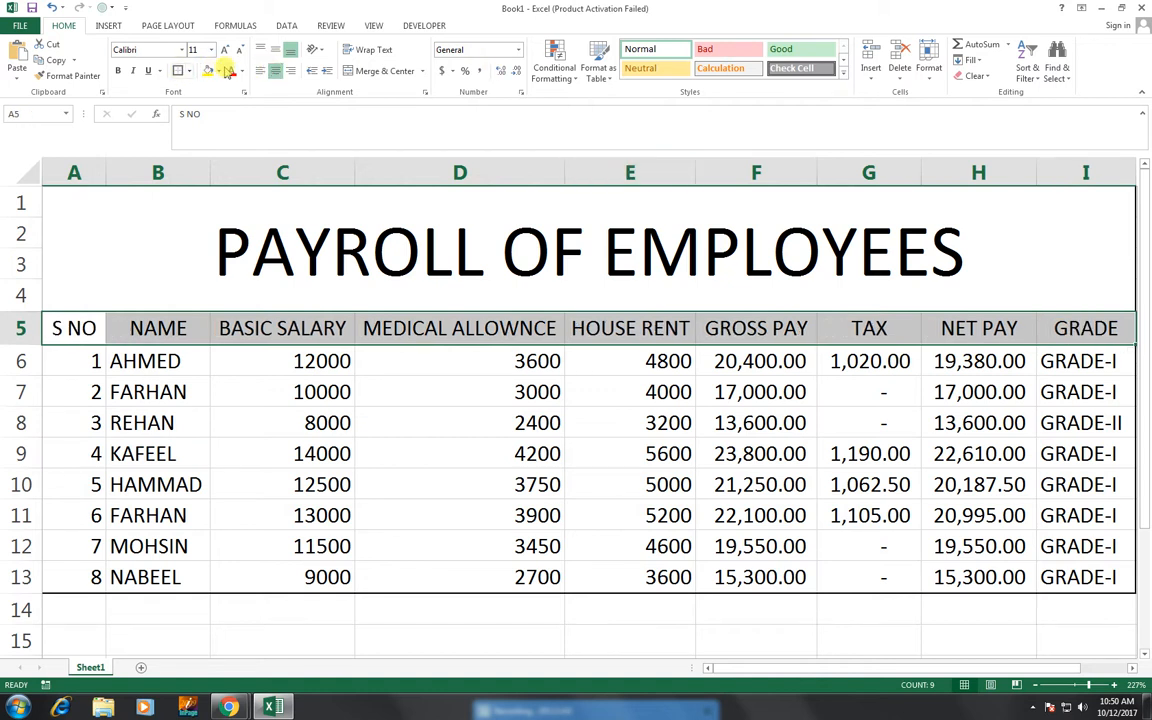
{"action": "key", "text": "ctrl+z"}
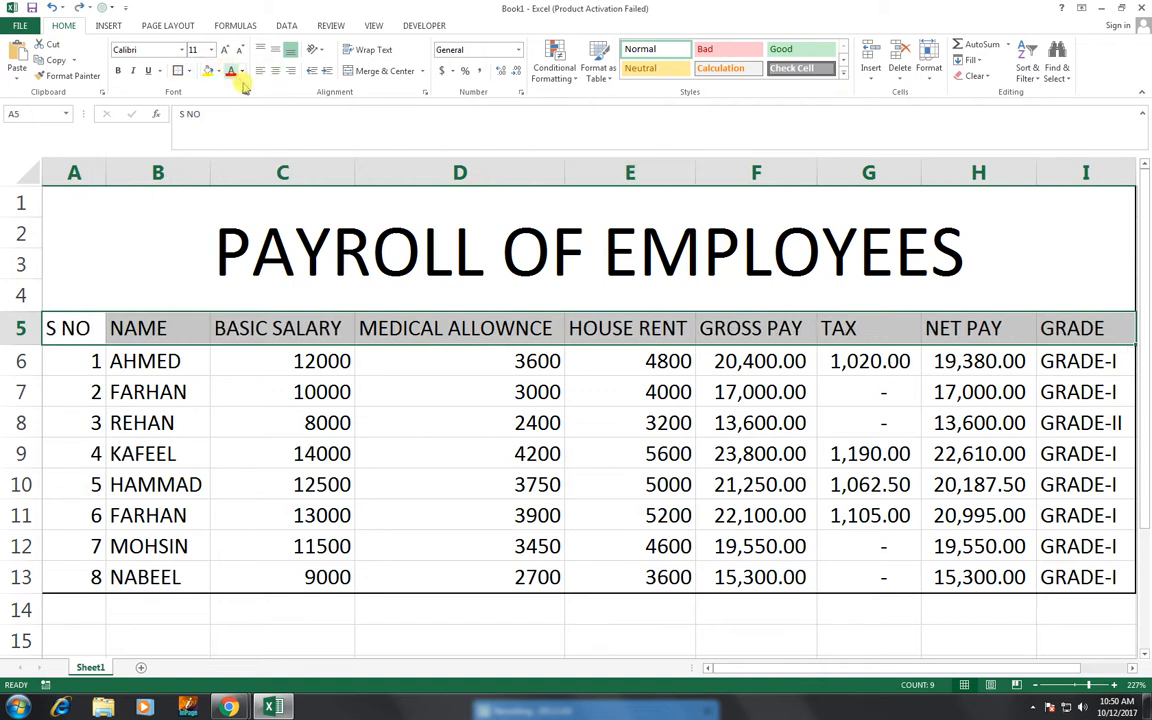
{"action": "left_click", "coordinate": [119, 71]}
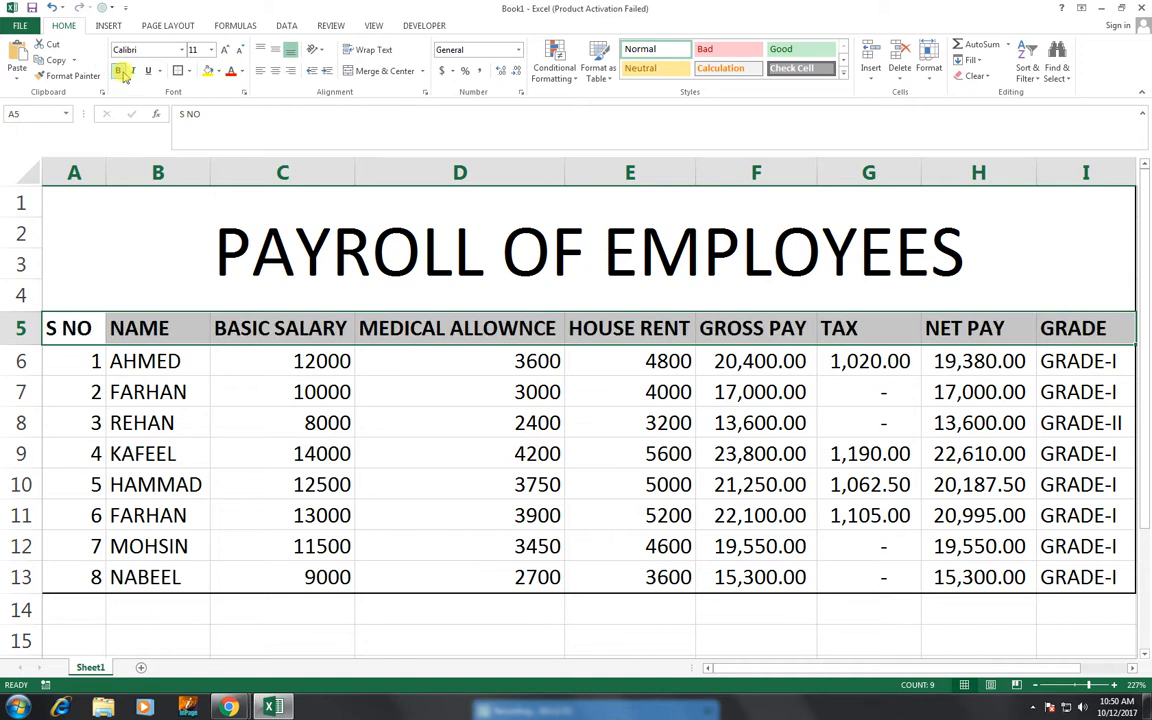
{"action": "left_click", "coordinate": [465, 458]}
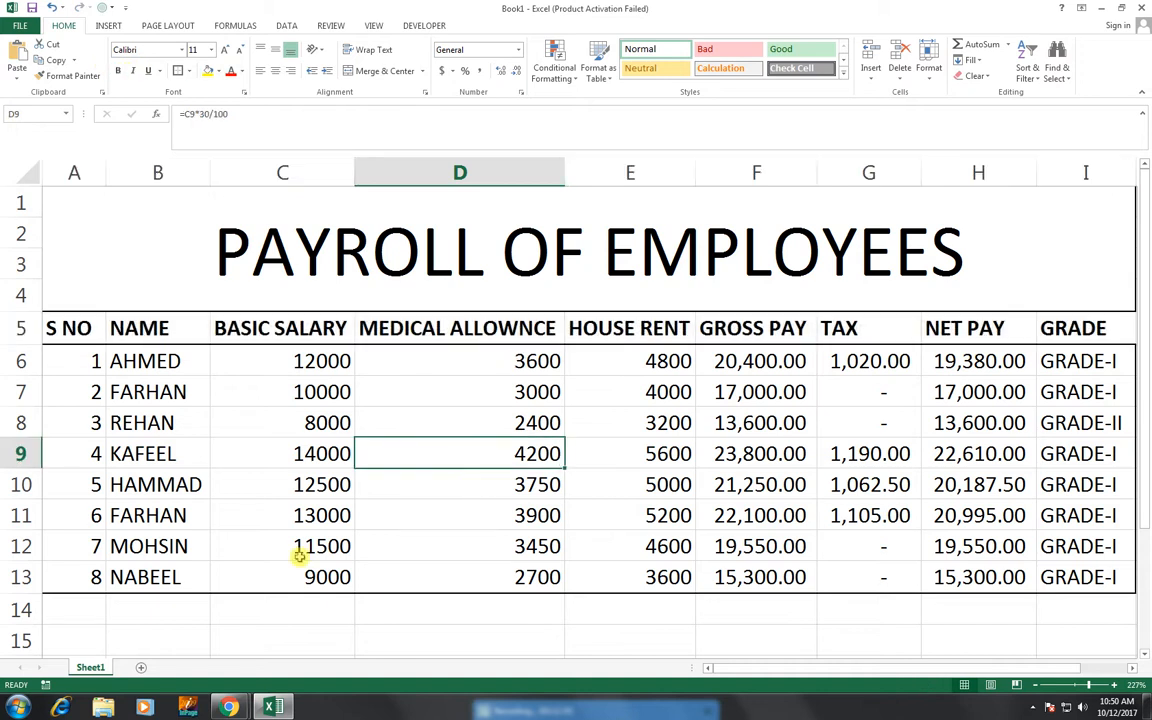